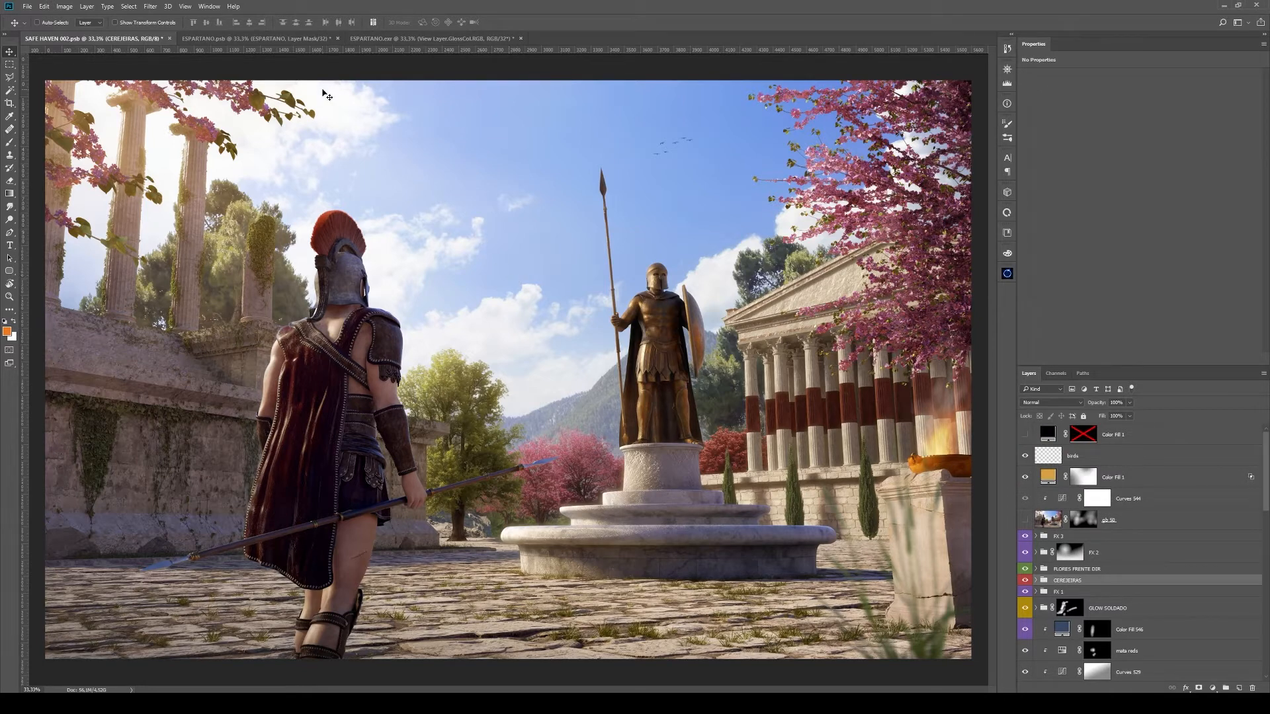
Switch to the ESPARTANO.psb document, expand its ESPARTANO and DIFF groups and check the ESPARTANO group's mask on its own
click(281, 40)
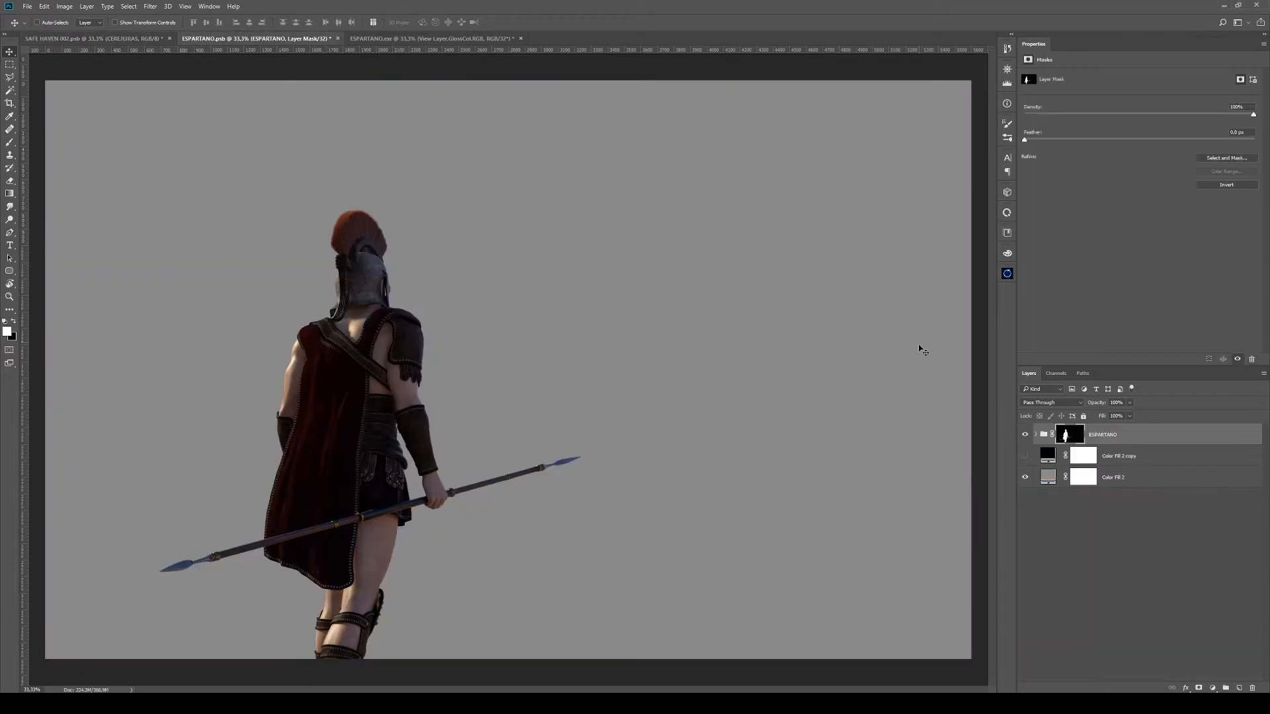
click(1036, 435)
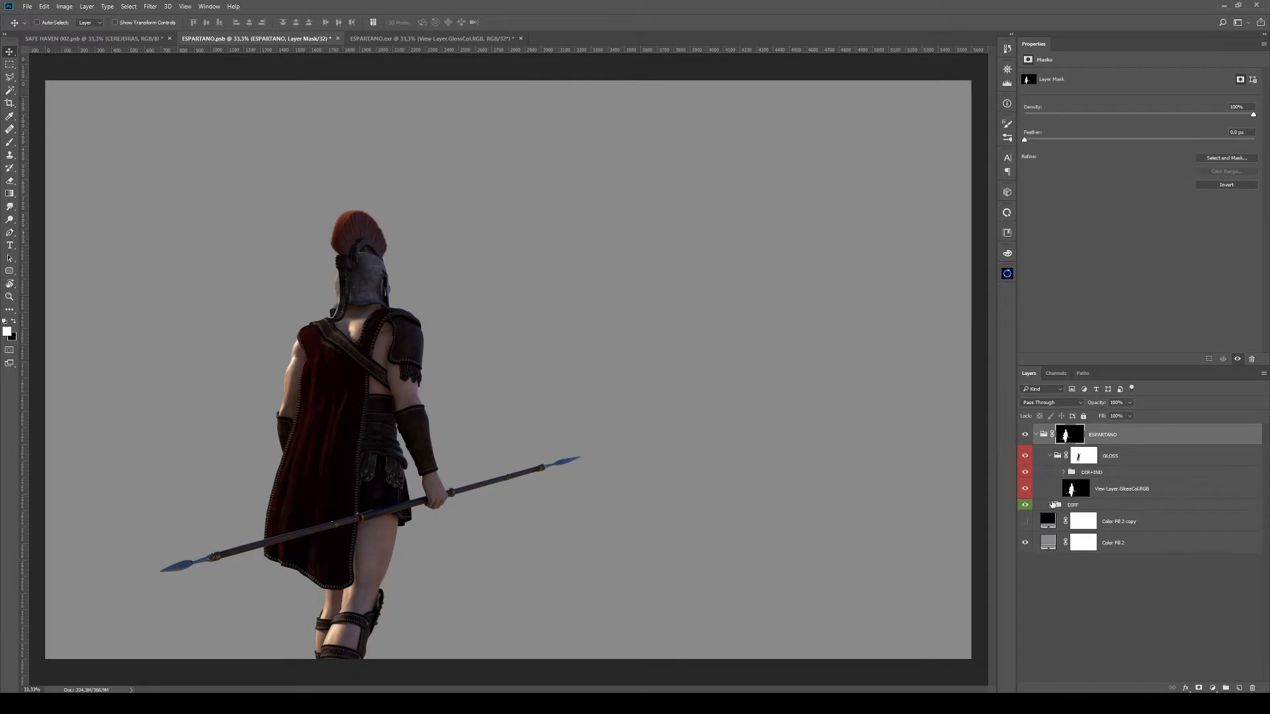
click(1051, 505)
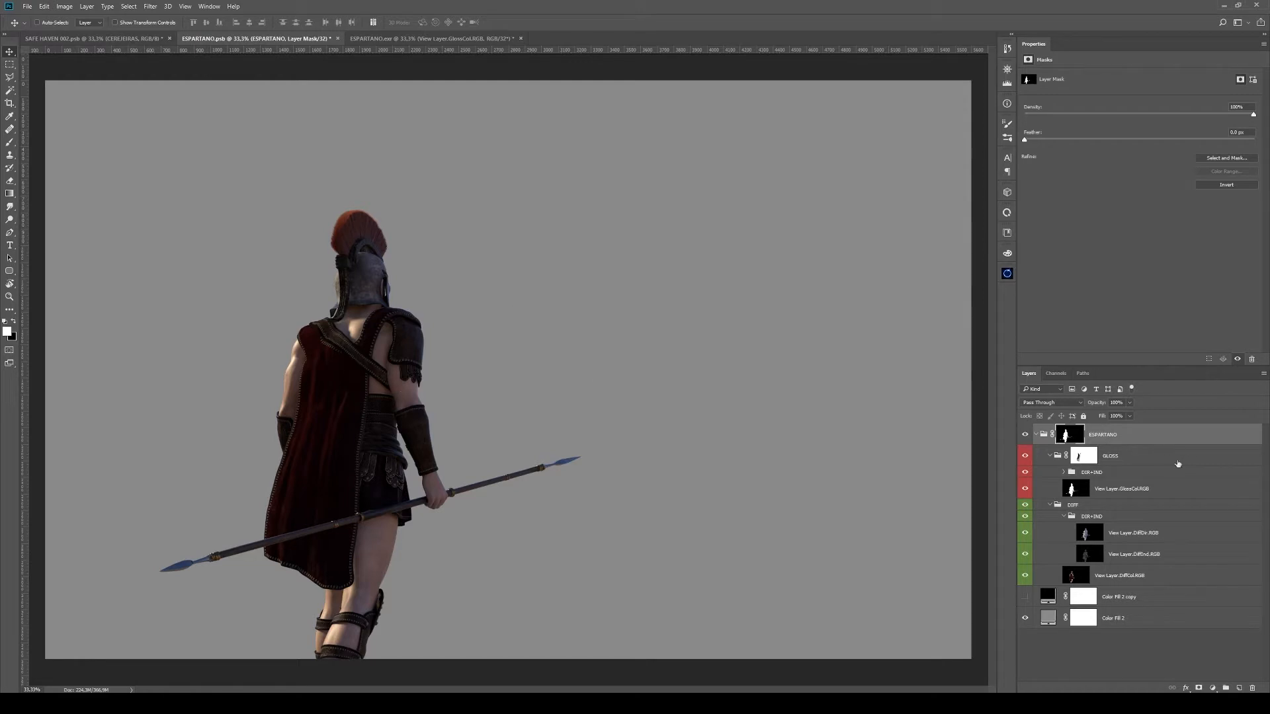
alt+click(1065, 437)
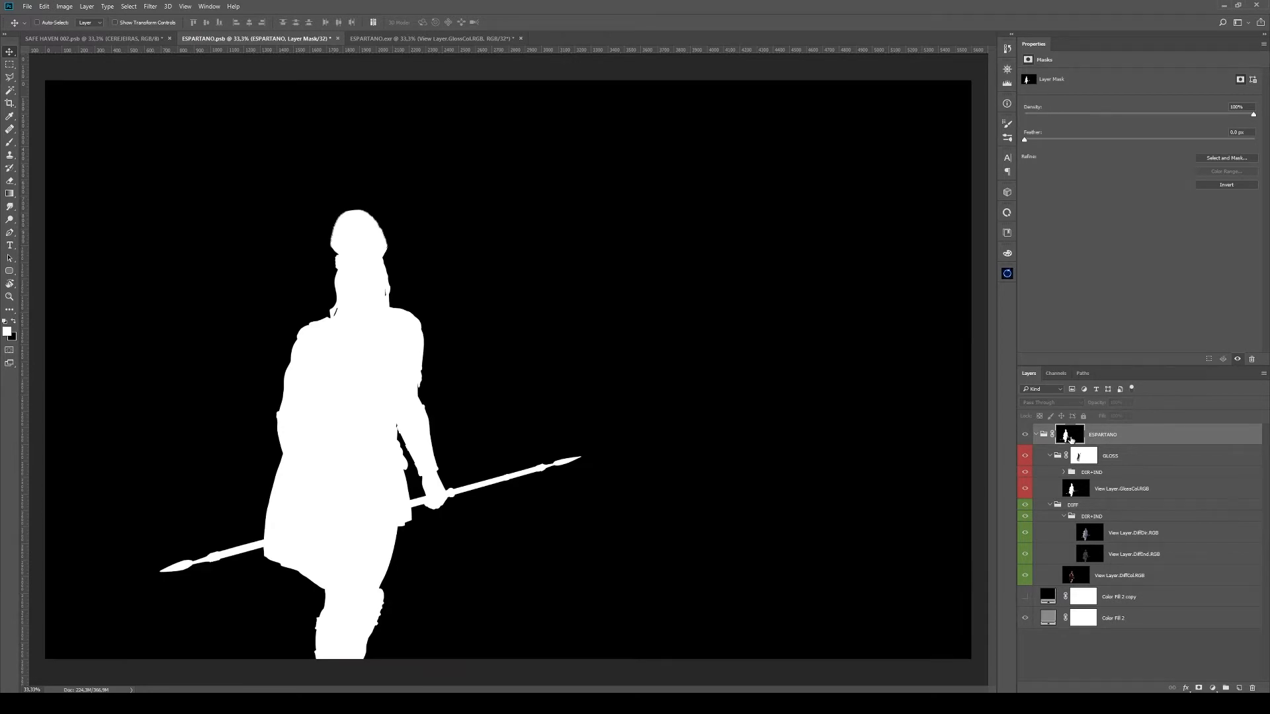
alt+click(1072, 439)
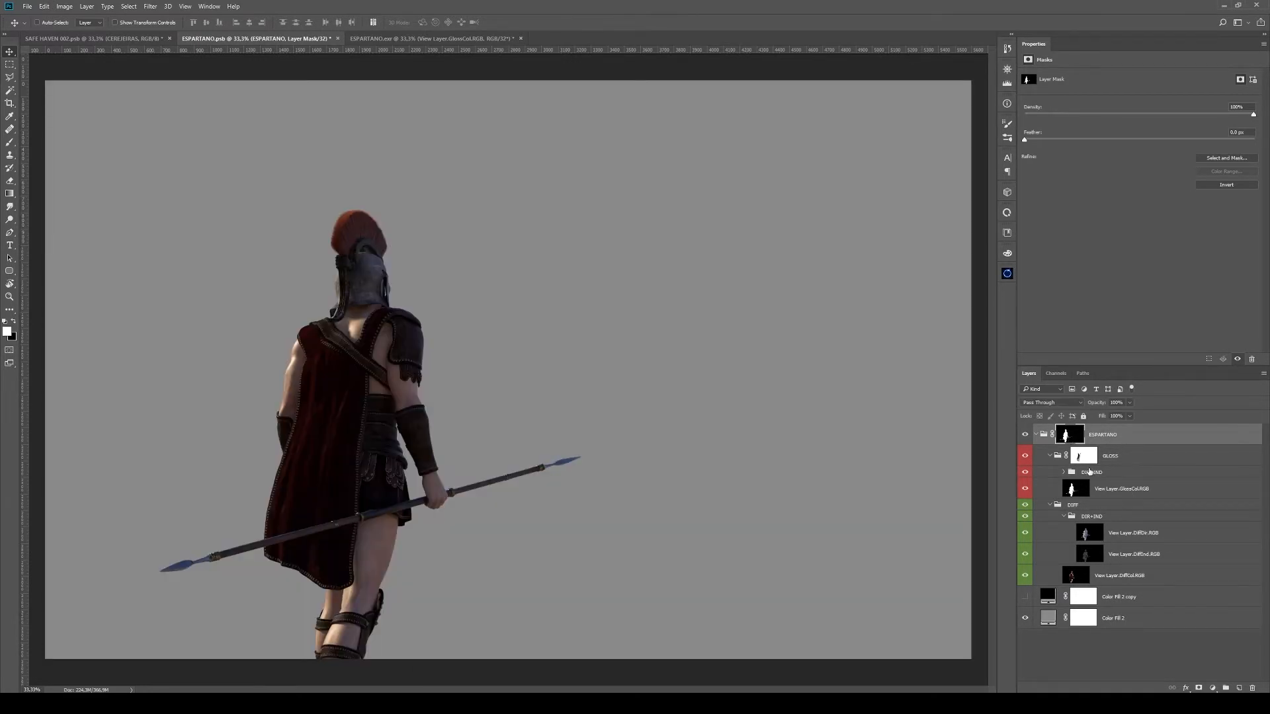
Expand the DIR+IND group inside GLOSS and go through the gloss and diffuse pass layers one by one
click(1063, 472)
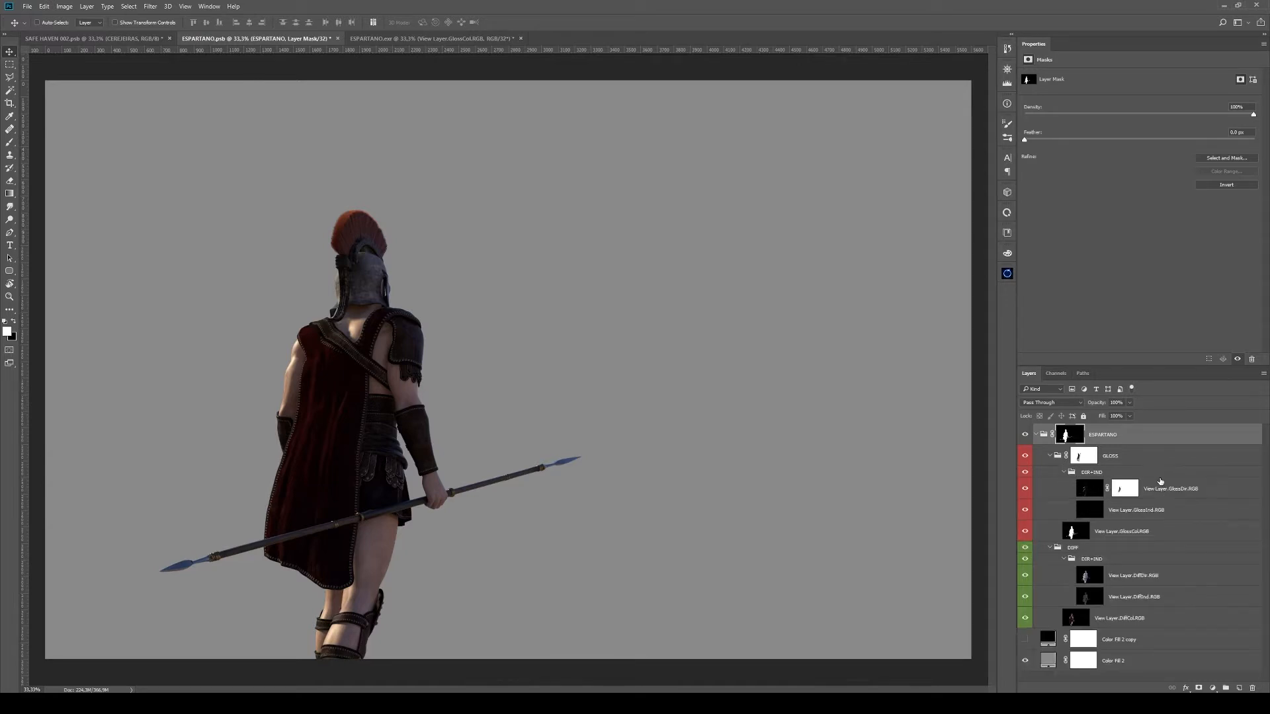
click(1164, 489)
click(1165, 510)
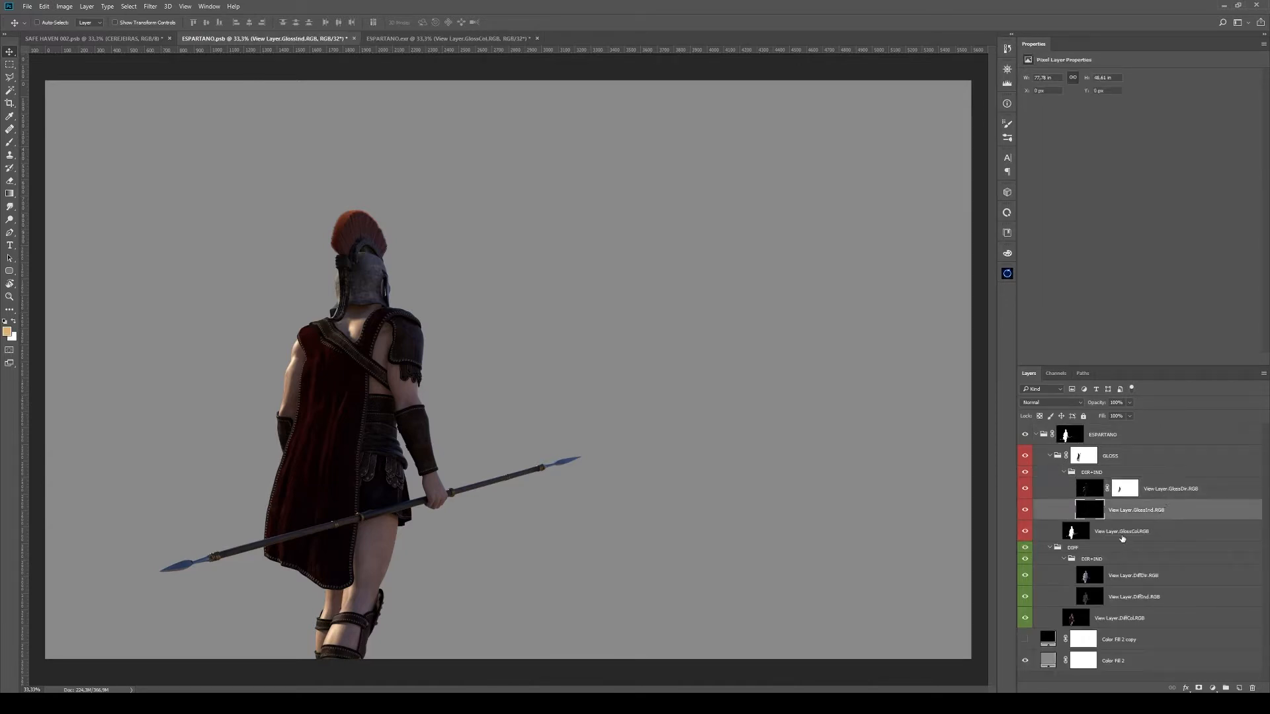
click(1123, 533)
click(1127, 575)
click(1131, 597)
click(1128, 617)
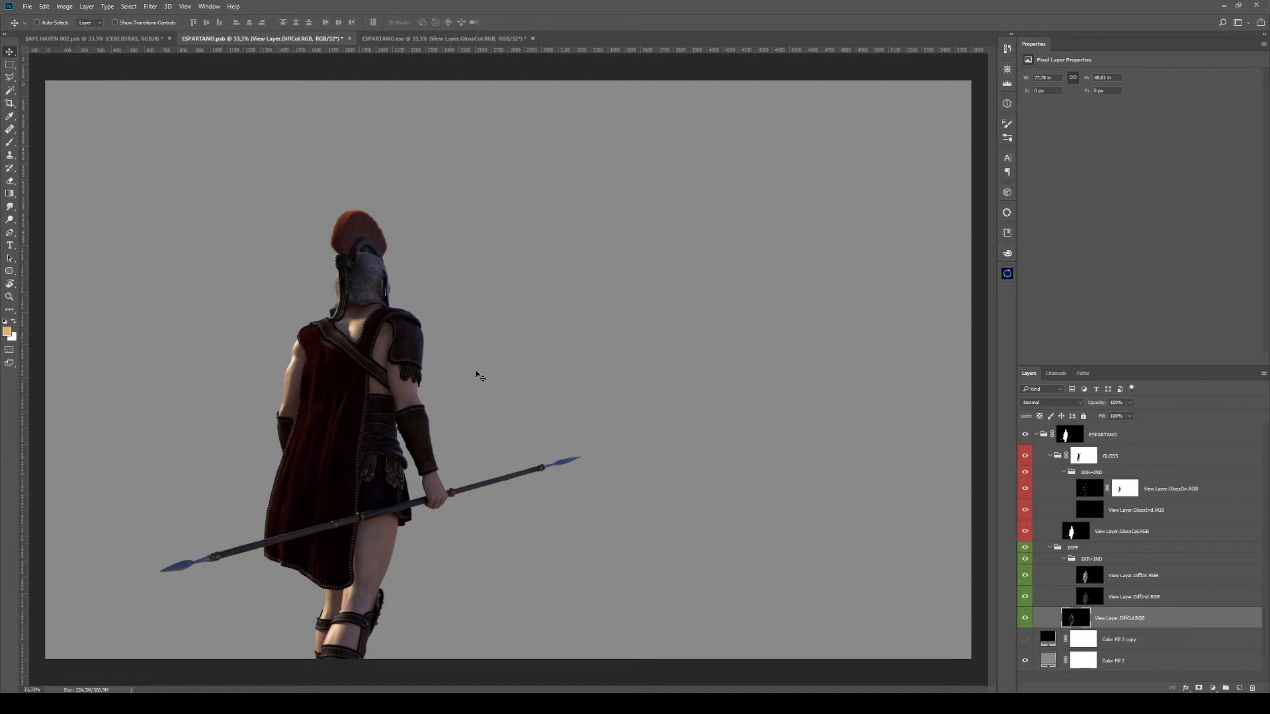
Disable the masks of the GLOSS group and of the View Layer.GlossDir.RGB layer
click(1162, 491)
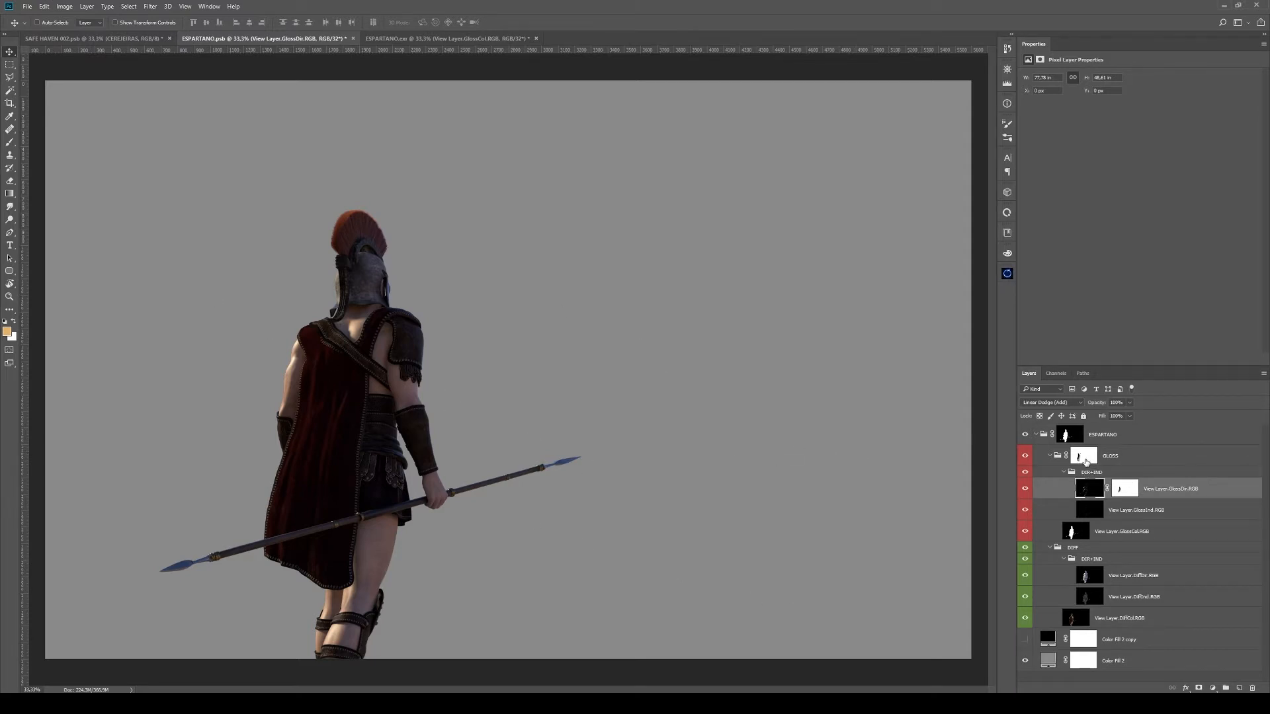
shift+click(1084, 456)
shift+click(1124, 488)
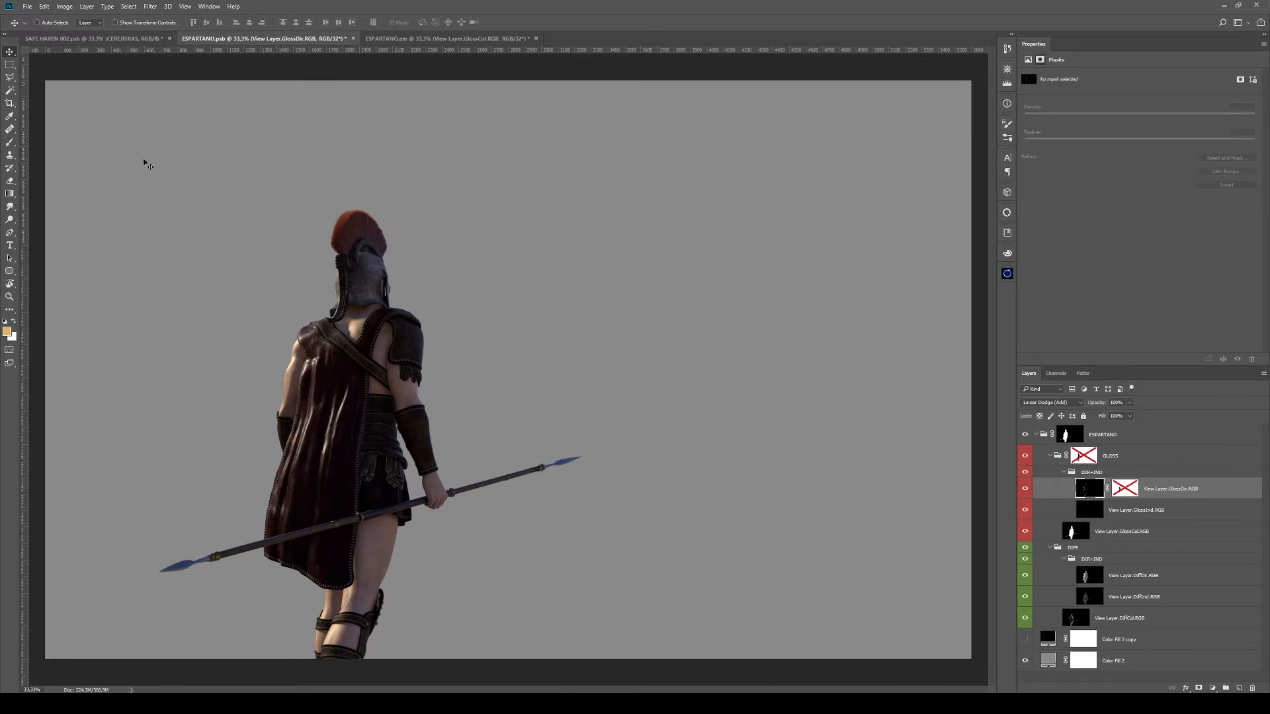
Switch to SAFE HAVEN 002.psb and examine the highlights on the soldier's cape up close in the final composite
click(48, 38)
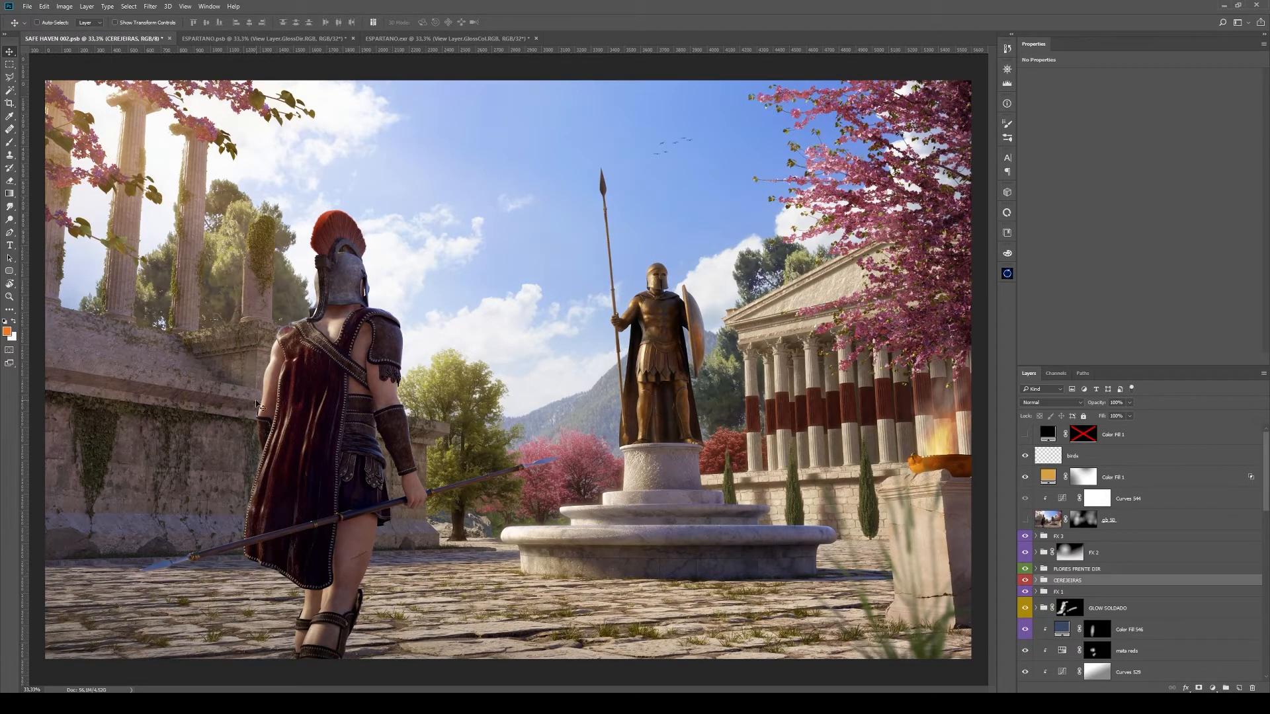
key(z)
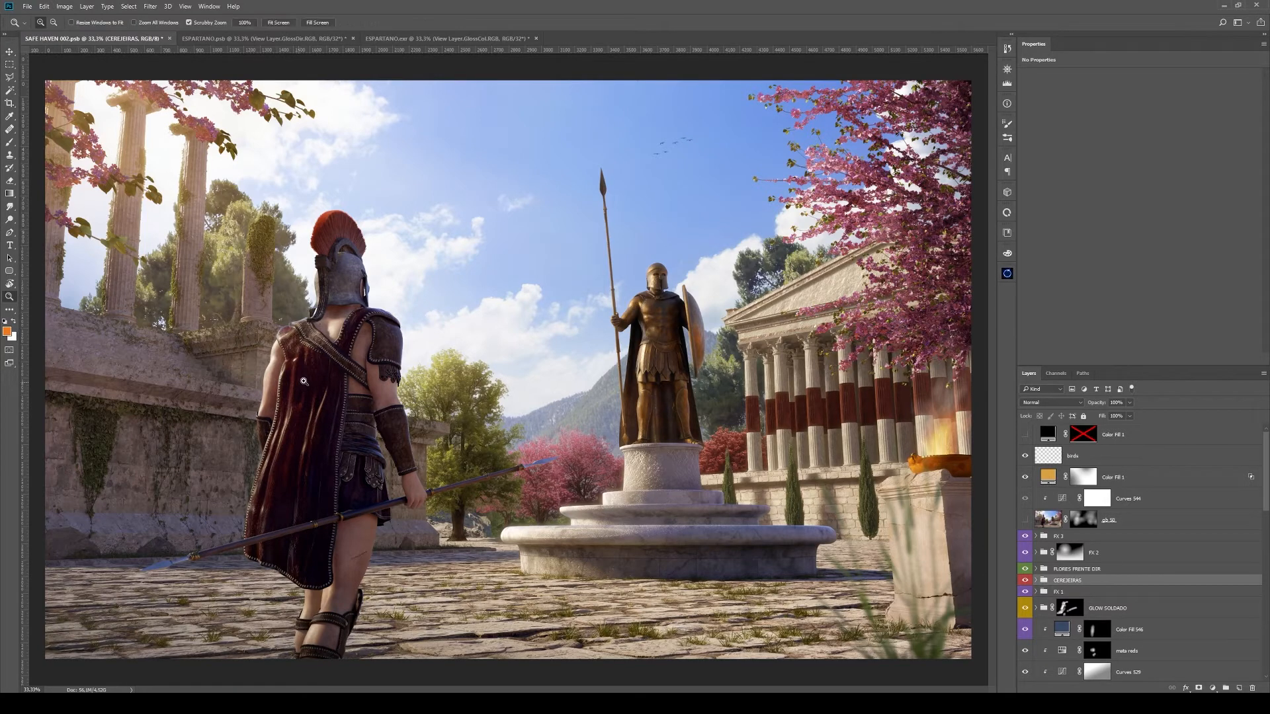
click(303, 381)
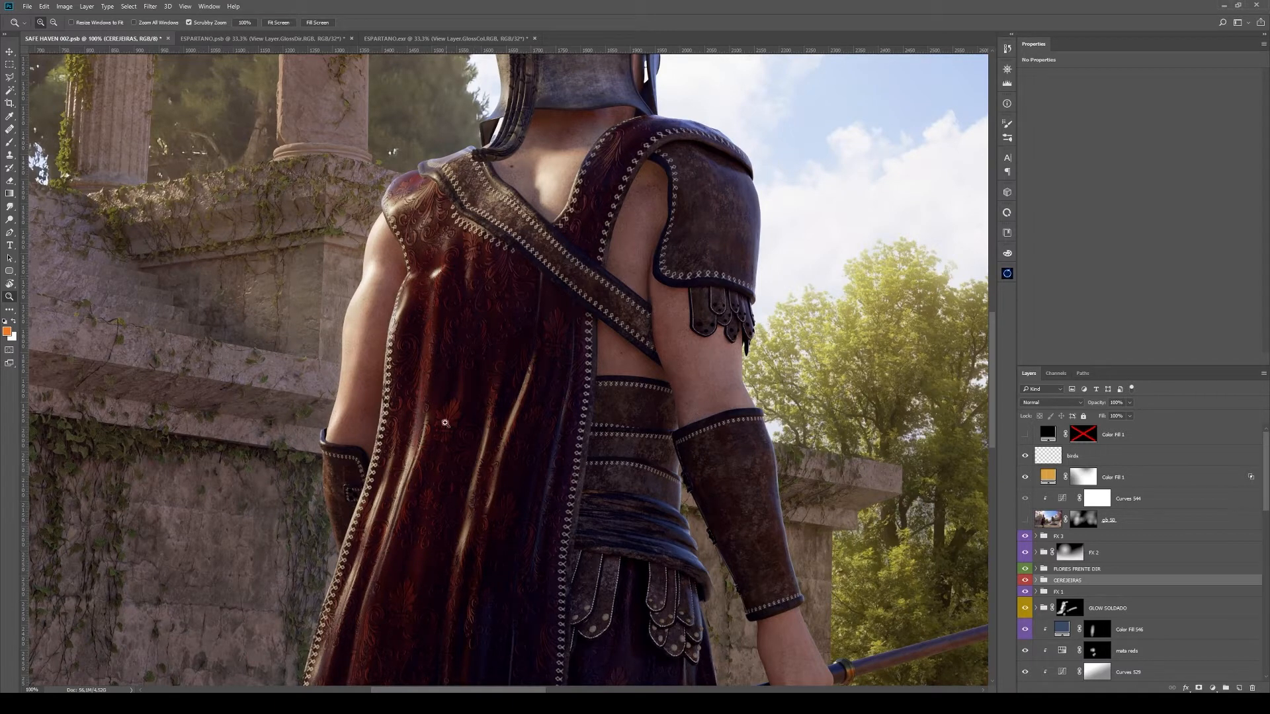
drag(535, 383, 544, 335)
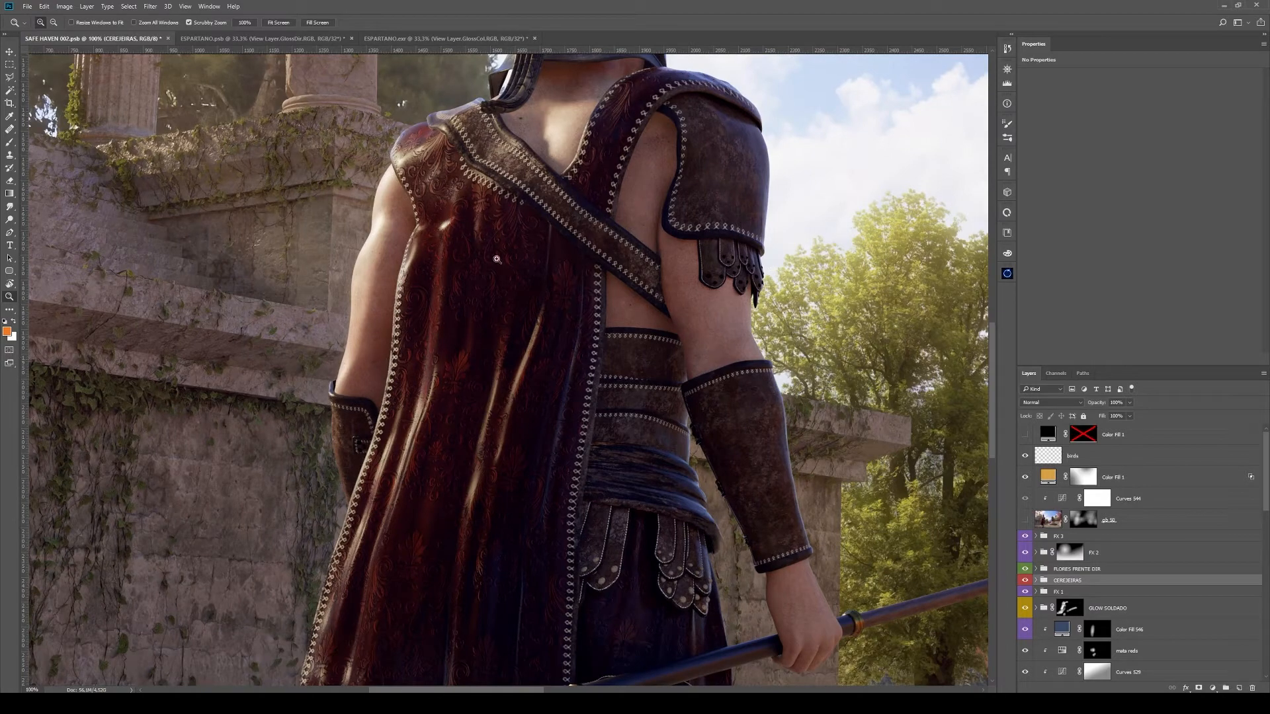
alt+click(504, 345)
alt+click(505, 344)
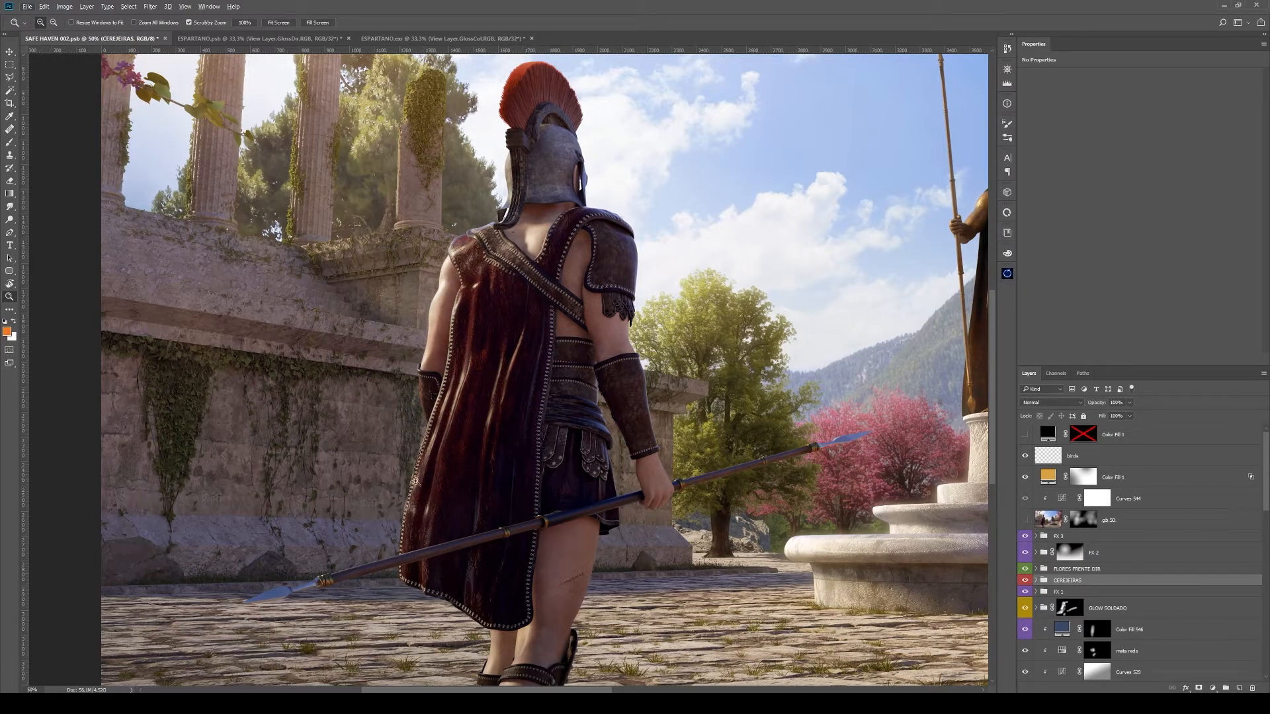
In ESPARTANO.psb, disable the ESPARTANO group's mask and place a hidden Normal-mode copy of the View Layer.GlossDir.RGB layer above the group
click(281, 38)
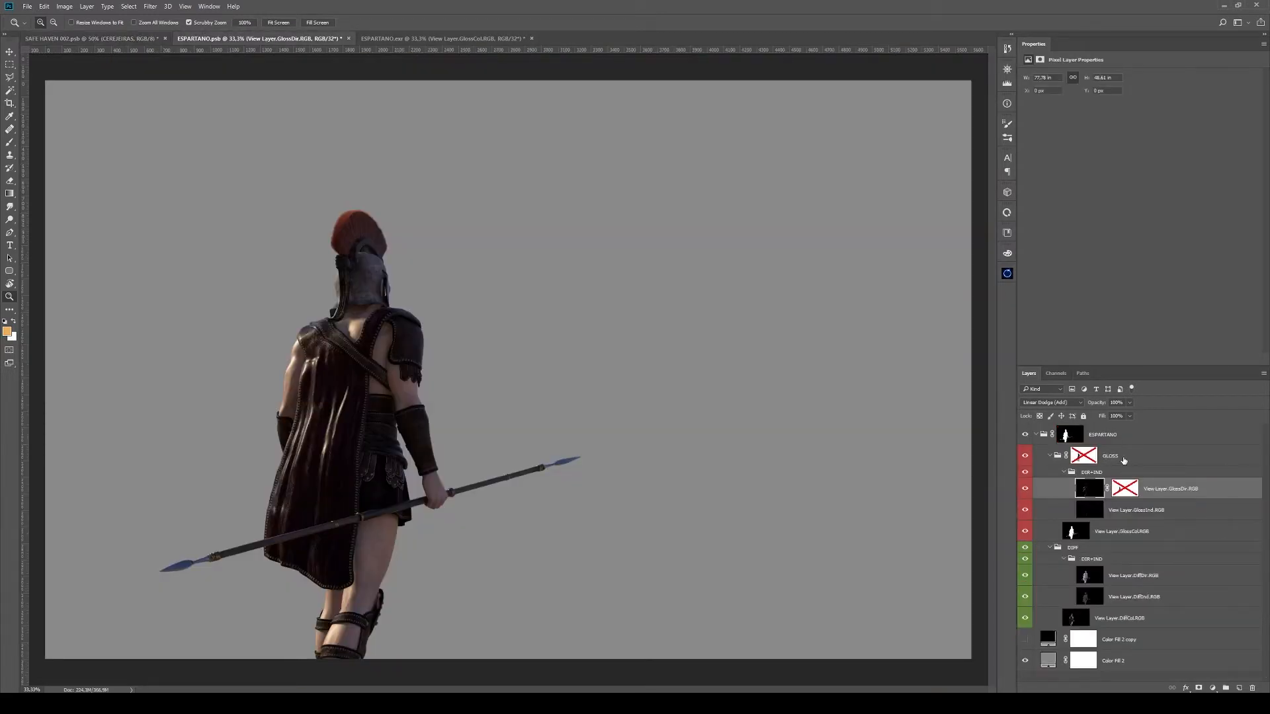
click(1105, 454)
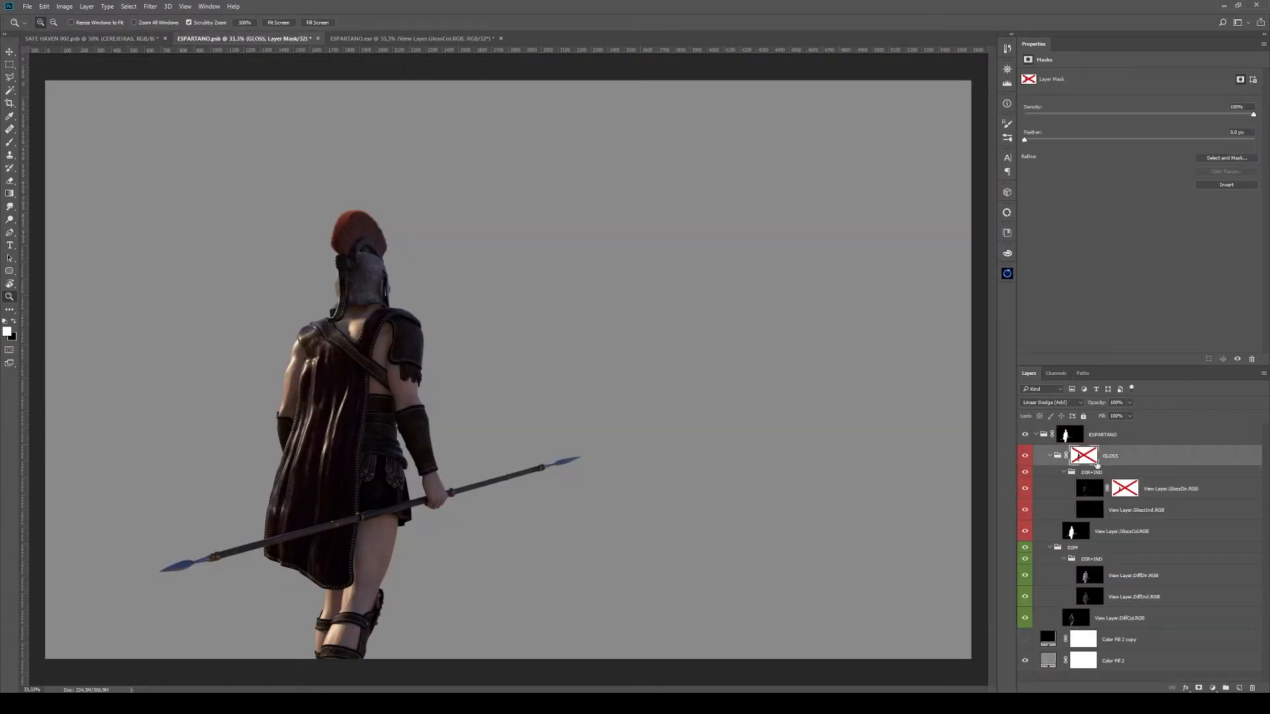
click(1182, 493)
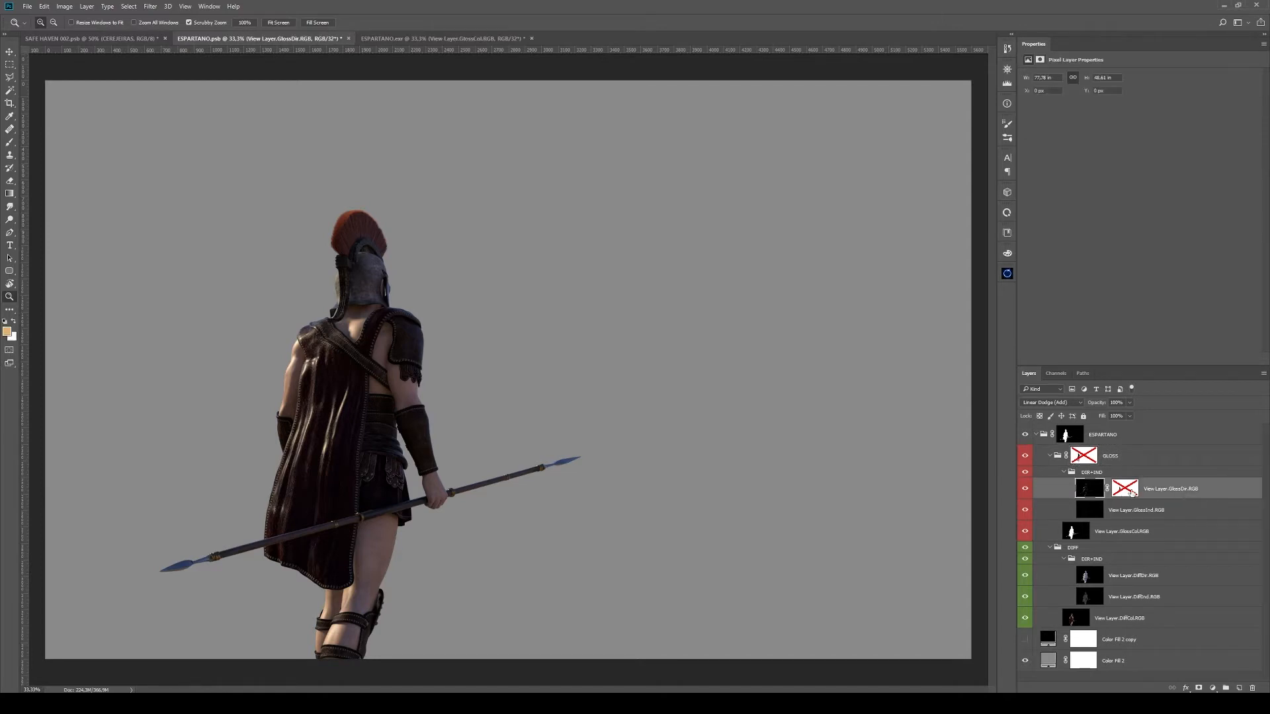
shift+click(1076, 439)
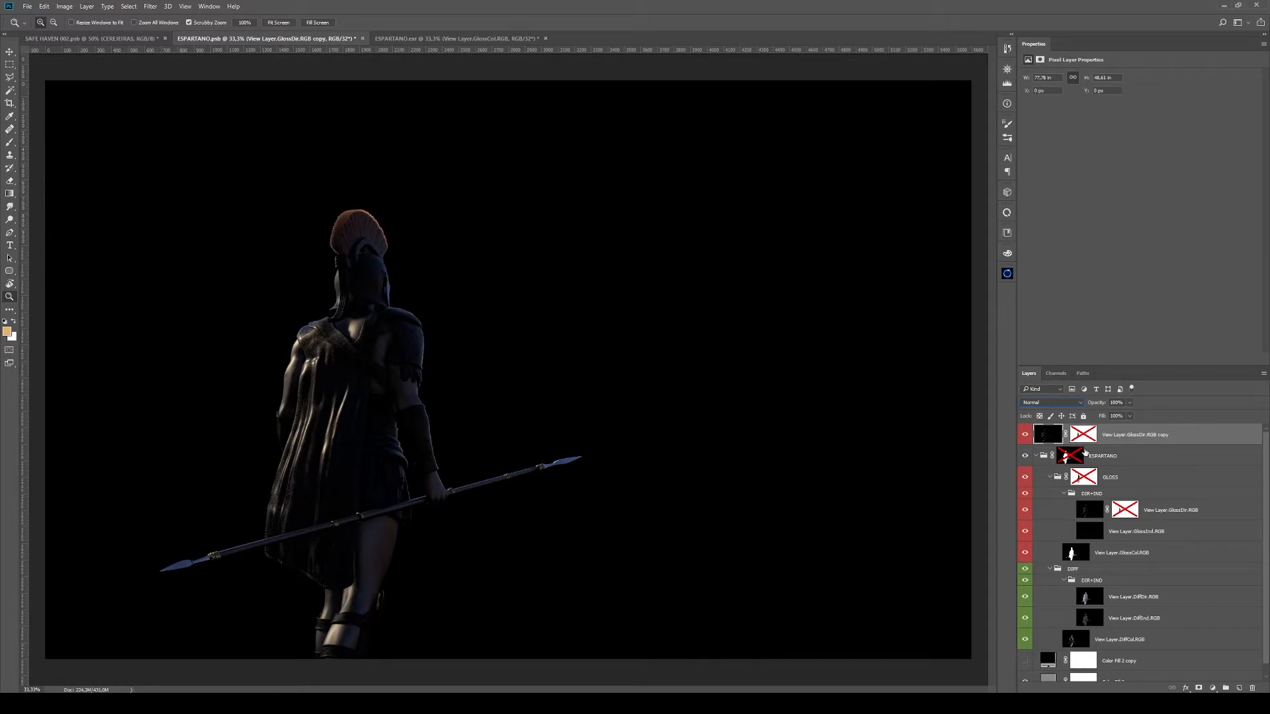
click(1024, 434)
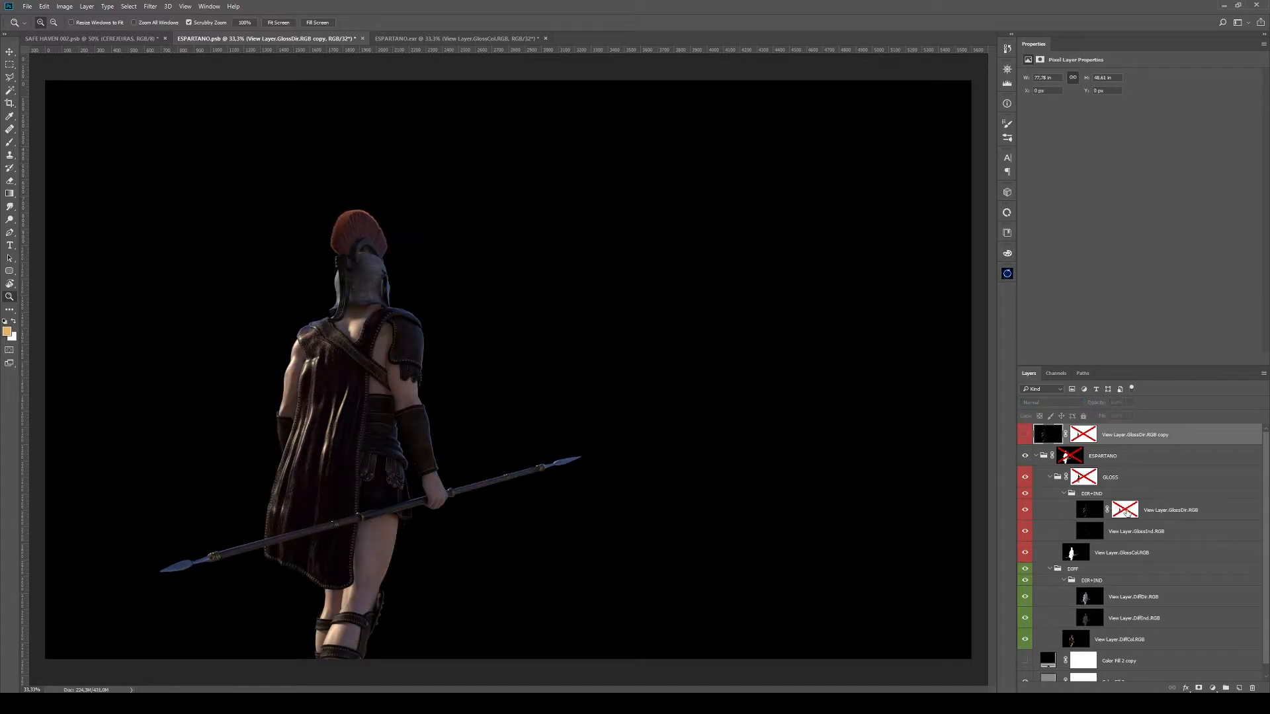
Toggle the View Layer.GlossDir.RGB layer's mask to compare the cape highlights, leaving the mask enabled
shift+click(1124, 510)
shift+click(1125, 514)
shift+click(1125, 514)
shift+click(1125, 513)
shift+click(1125, 513)
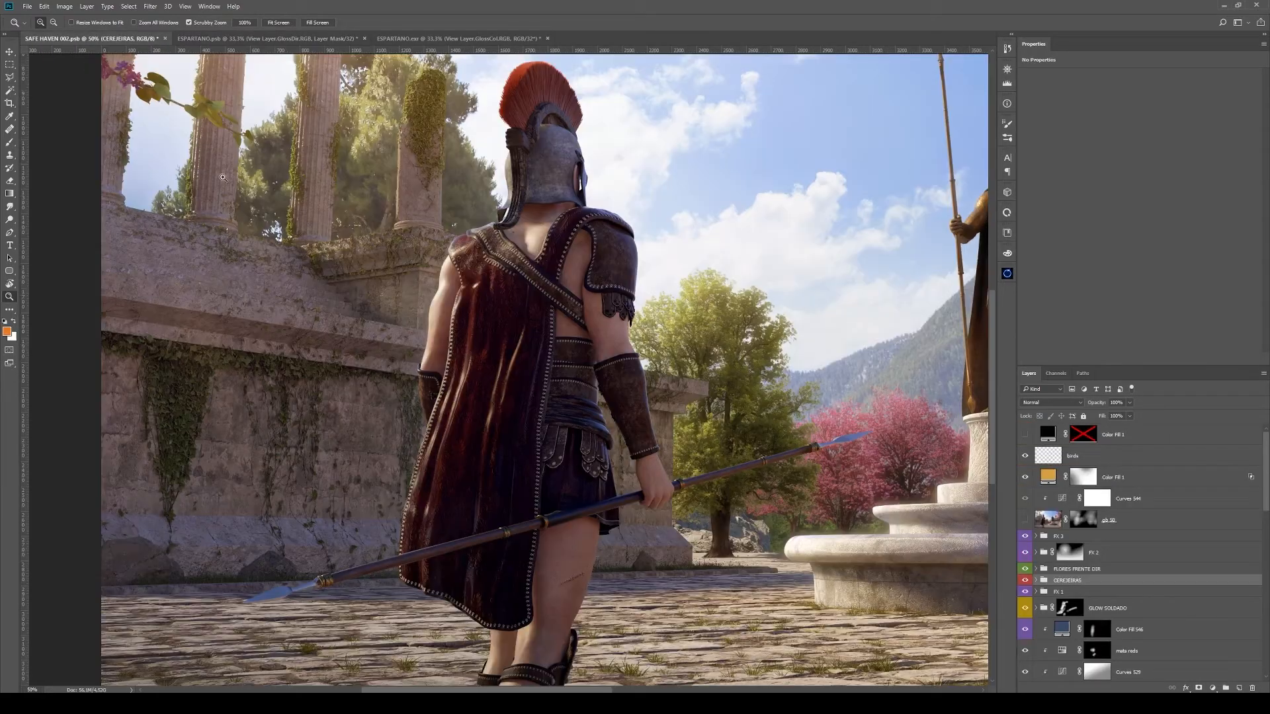
Return to SAFE HAVEN 002.psb and examine the cape's embossed fabric and shiny folds at high magnification
click(89, 39)
click(482, 323)
click(481, 322)
click(541, 344)
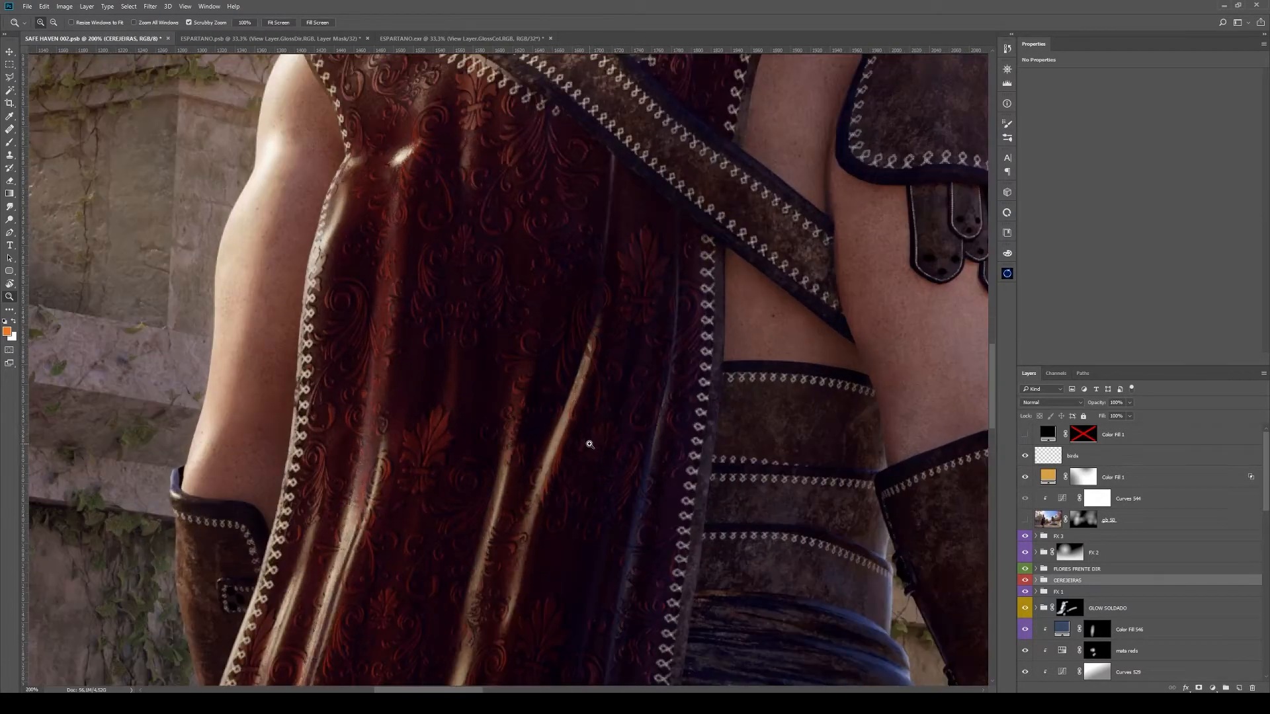
drag(570, 467, 566, 301)
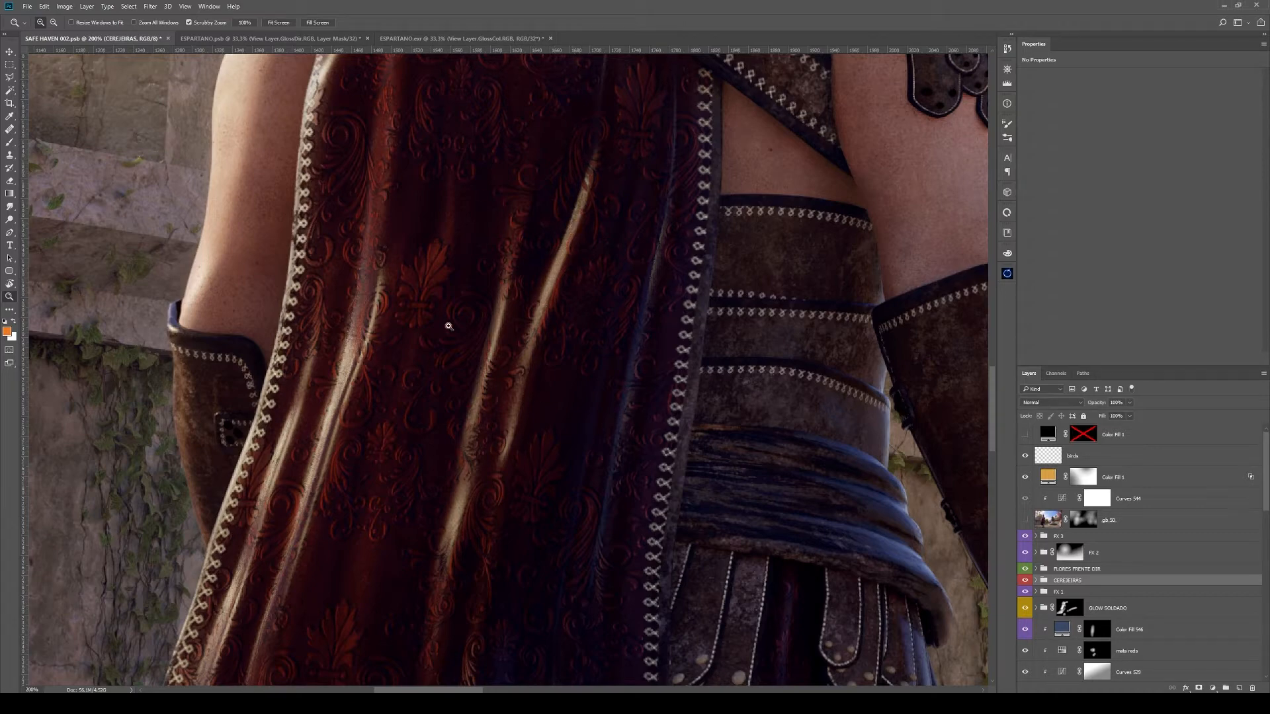
alt+click(448, 326)
alt+click(448, 326)
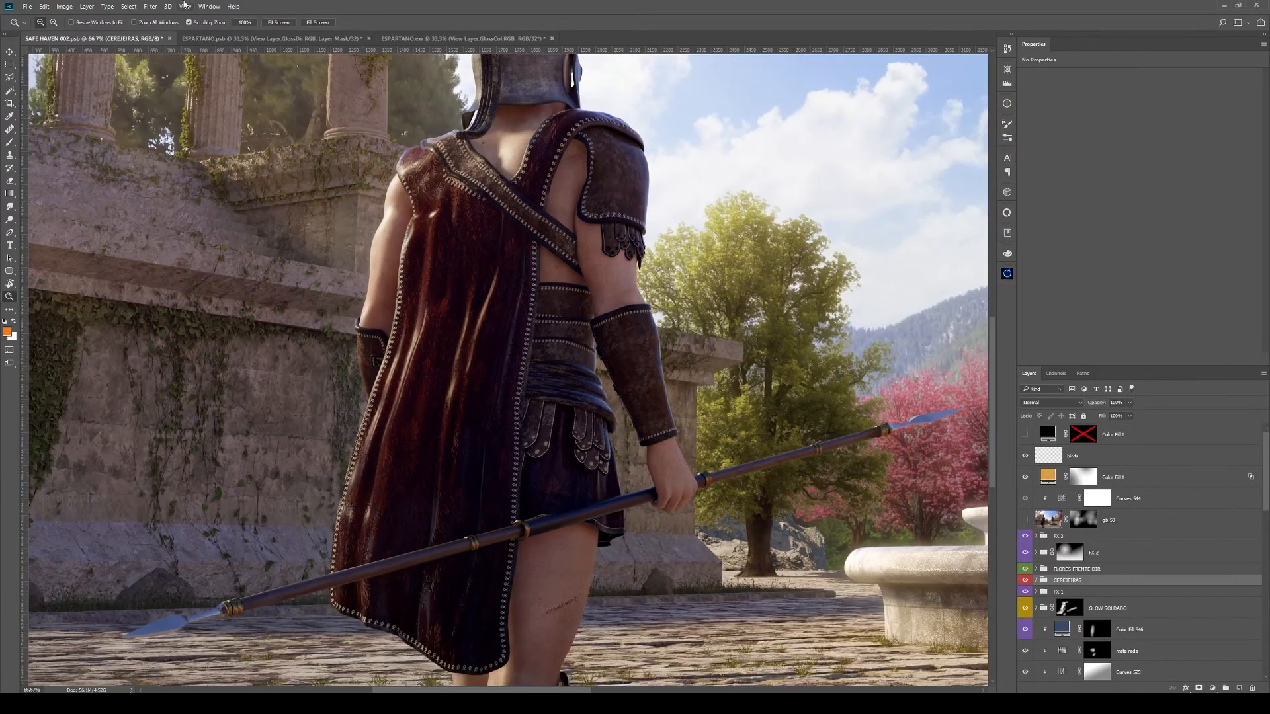
In ESPARTANO.psb, inspect the View Layer.GlossDir.RGB mask alone and compare the soldier with that mask off and on
click(216, 38)
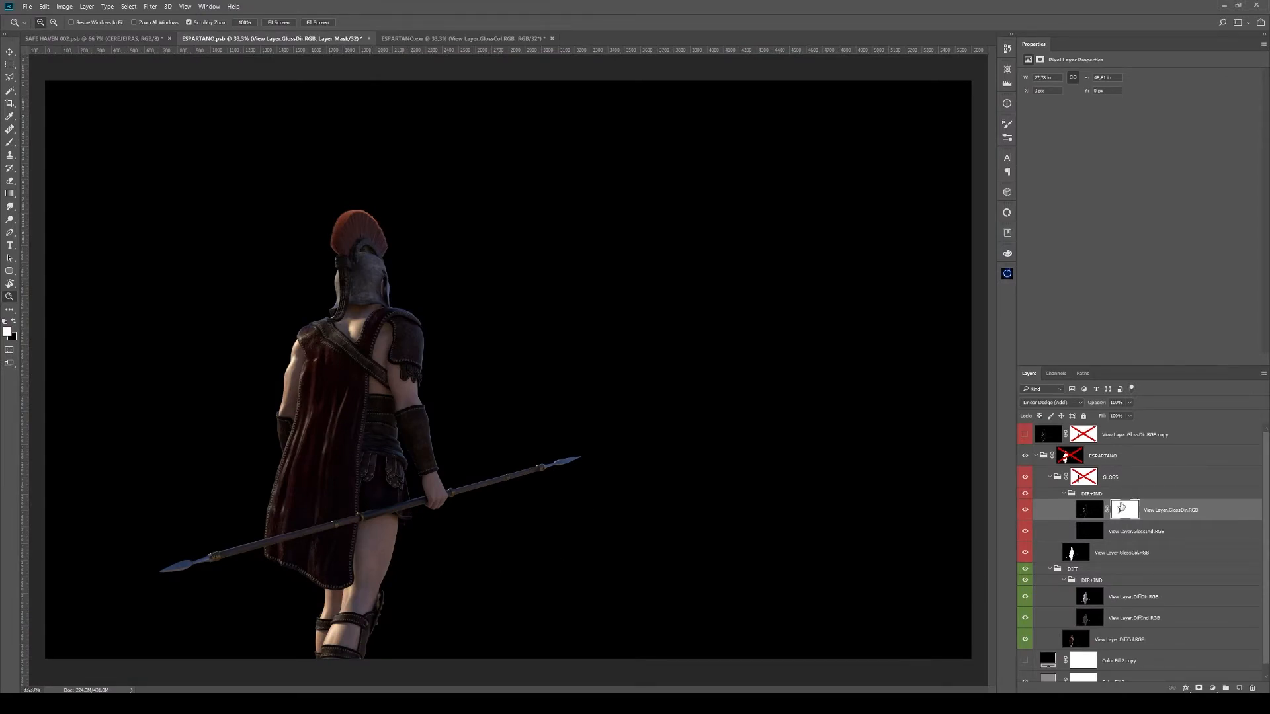
alt+click(1124, 510)
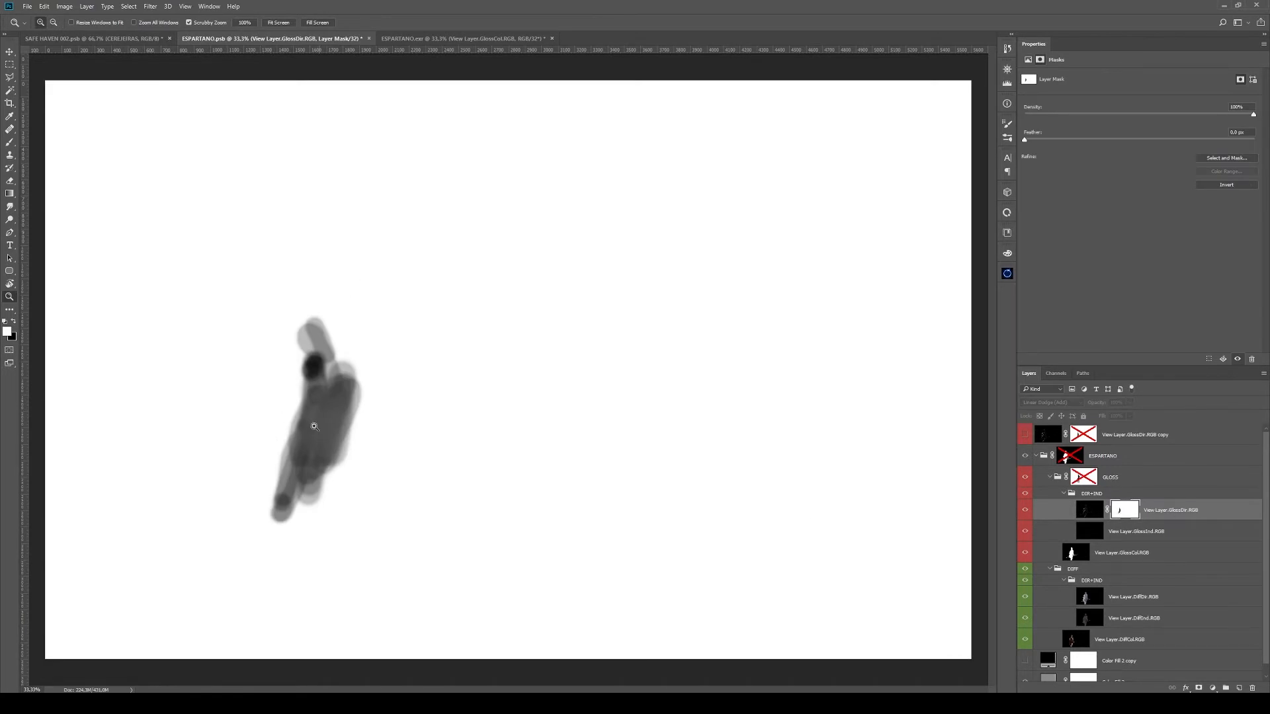
click(1025, 518)
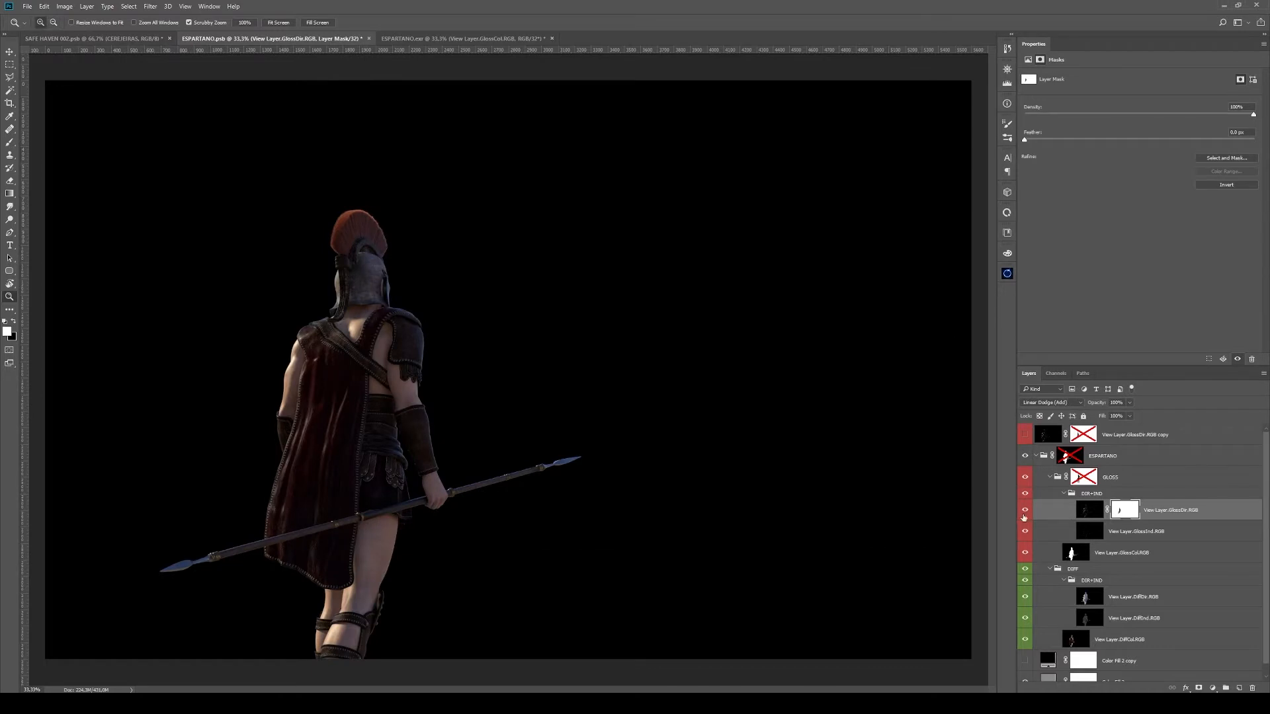
shift+click(1125, 513)
shift+click(1125, 516)
Re-enable the GLOSS group's mask and check its effect by hiding and showing the group and viewing the mask alone
shift+click(1085, 480)
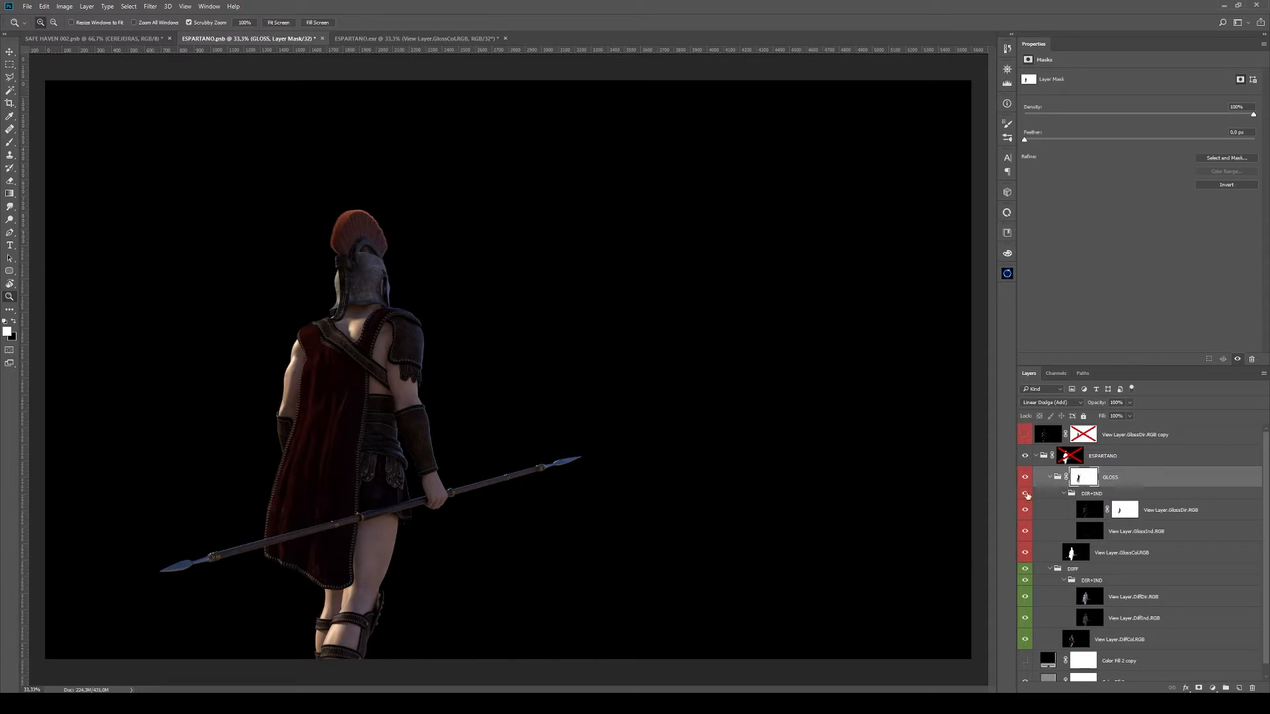
click(1025, 481)
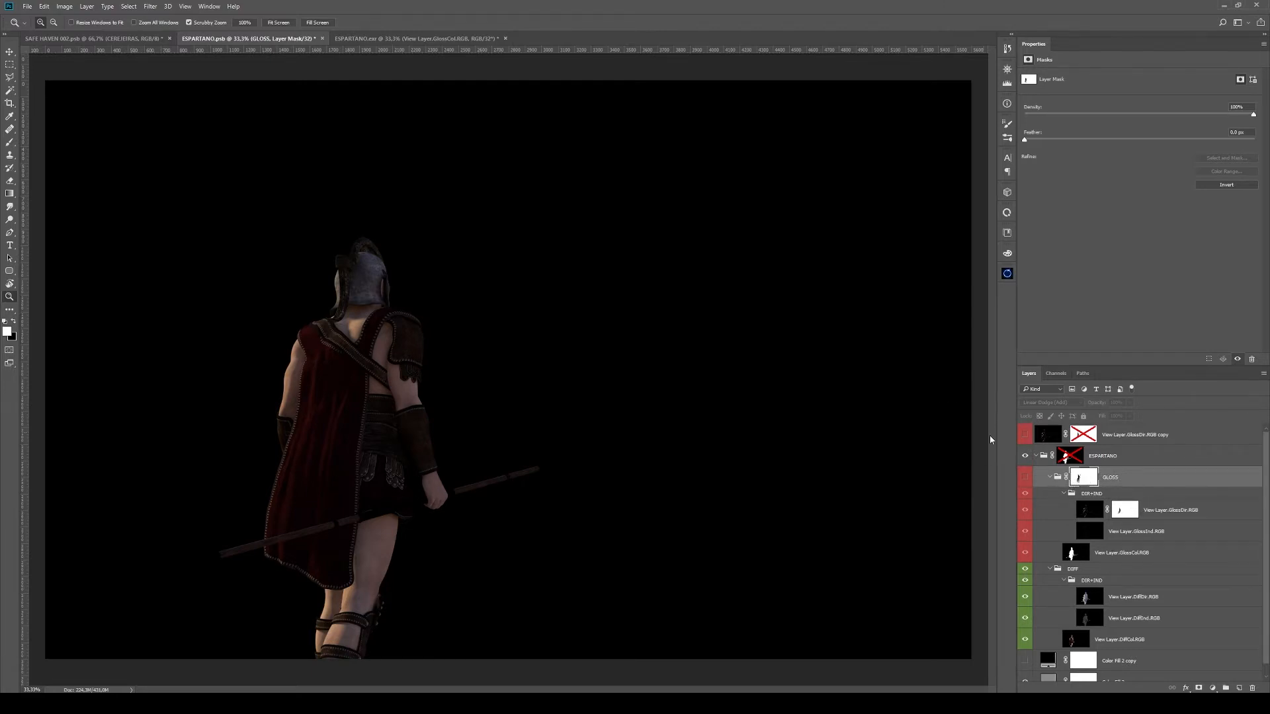
click(1024, 477)
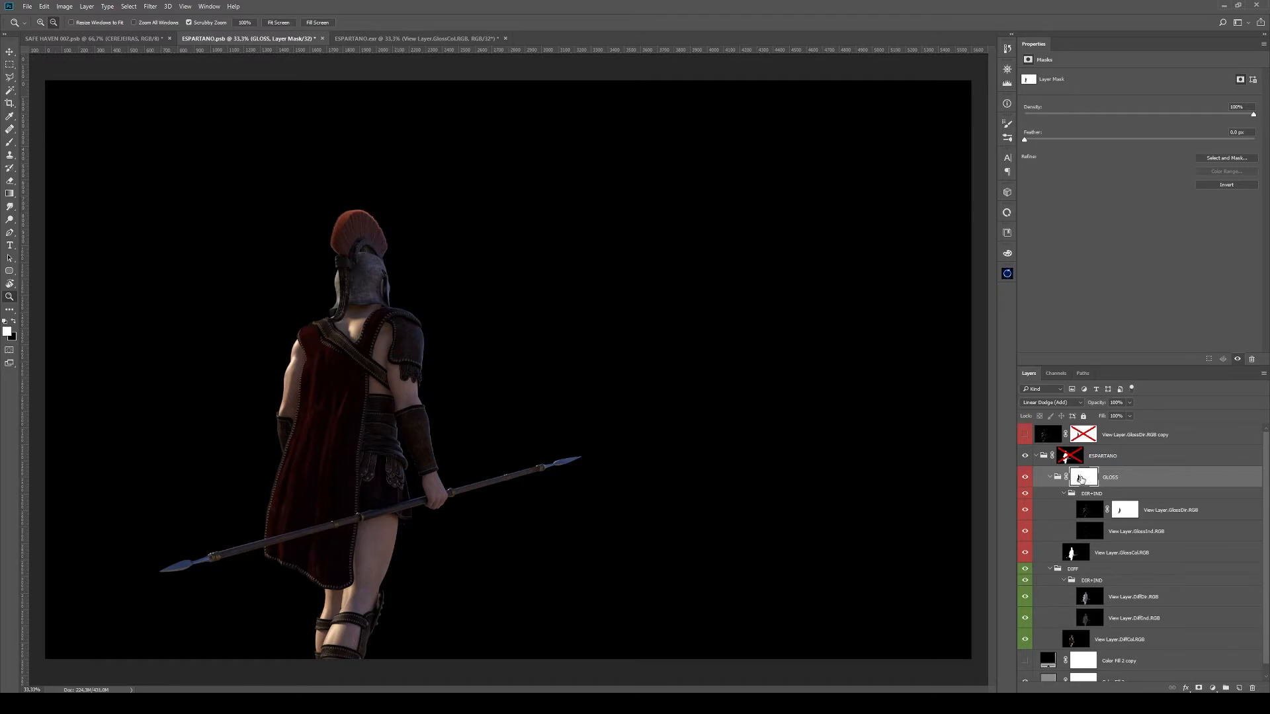
alt+click(1082, 481)
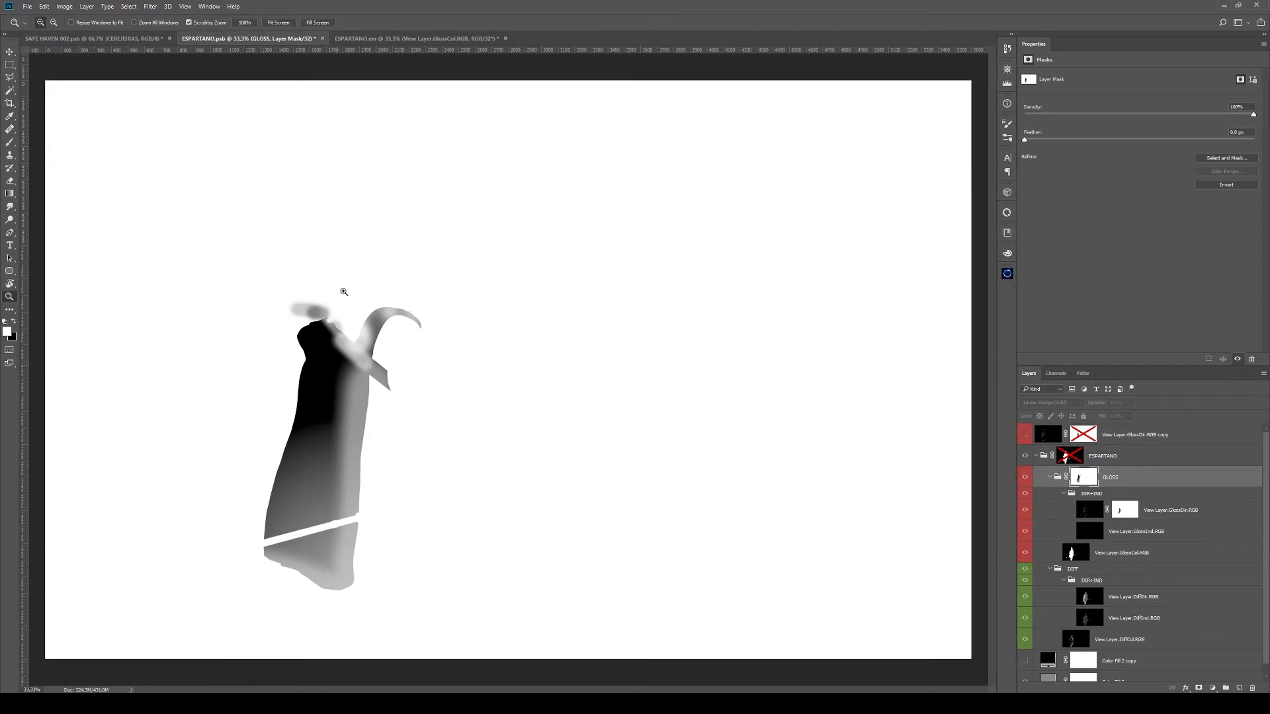
alt+click(1084, 479)
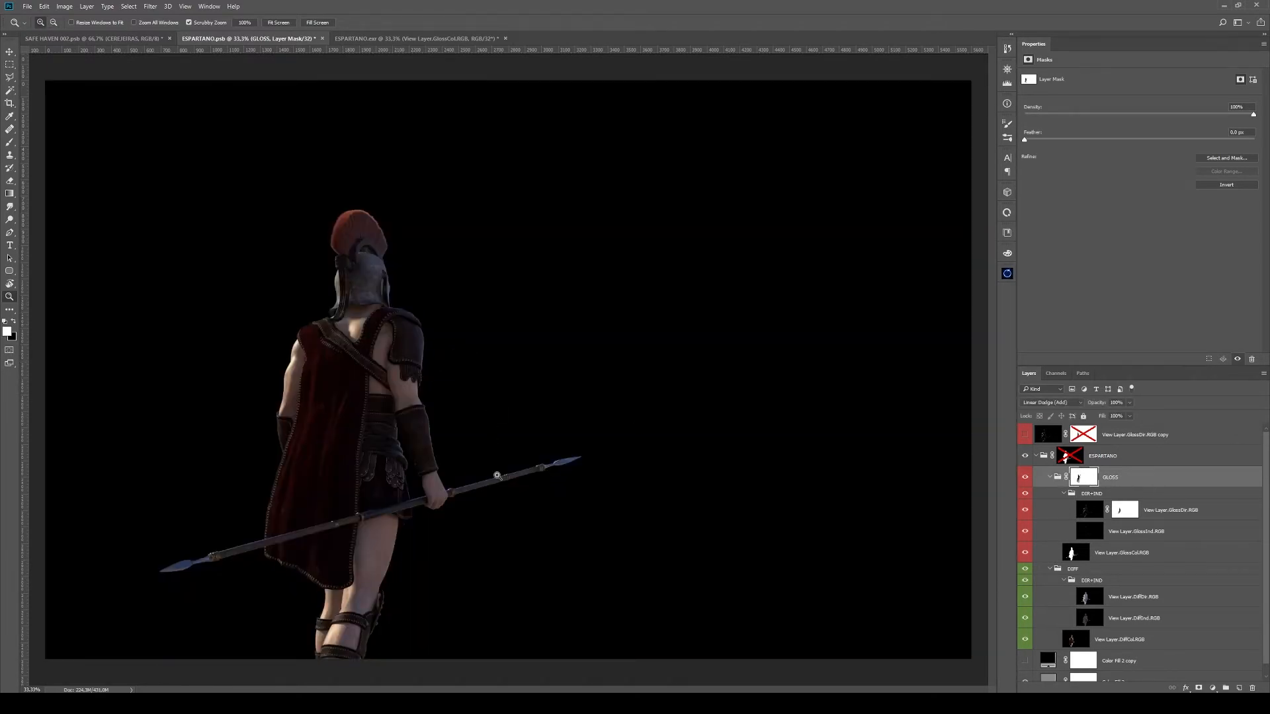
Examine the spear's tip up close and check the GLOSS group's mask on its own again
drag(522, 474, 642, 453)
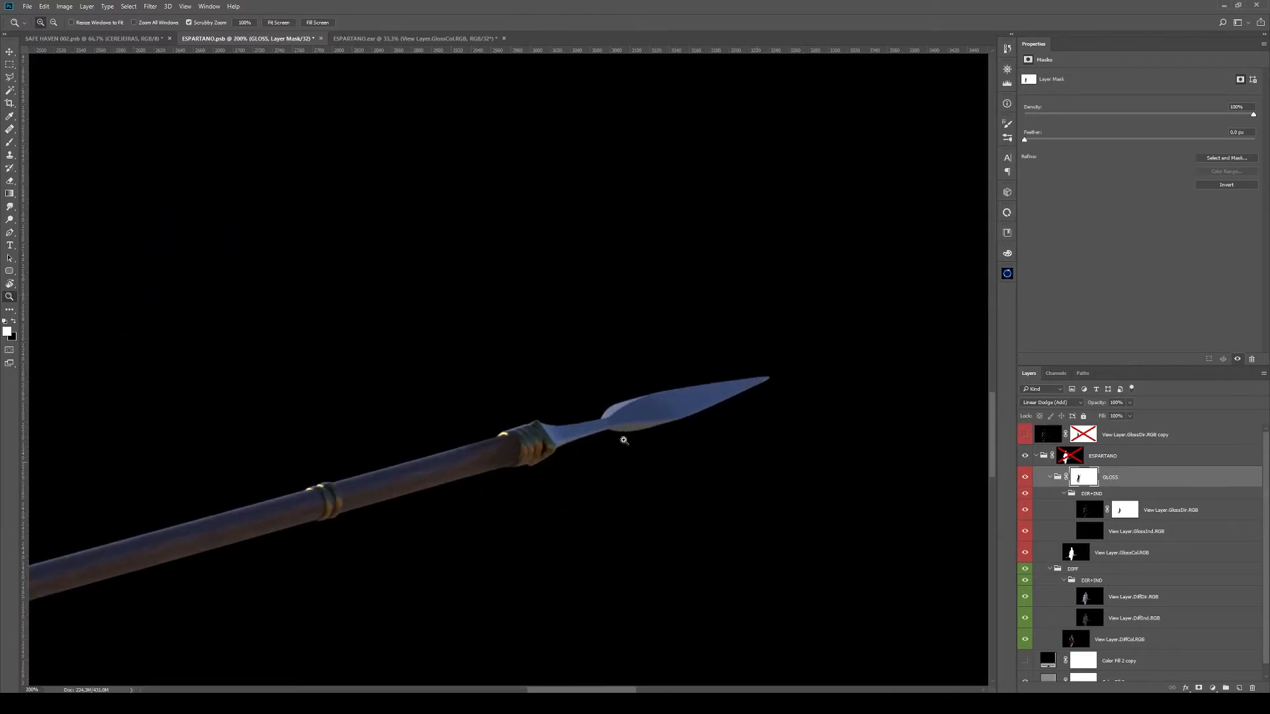
click(1171, 512)
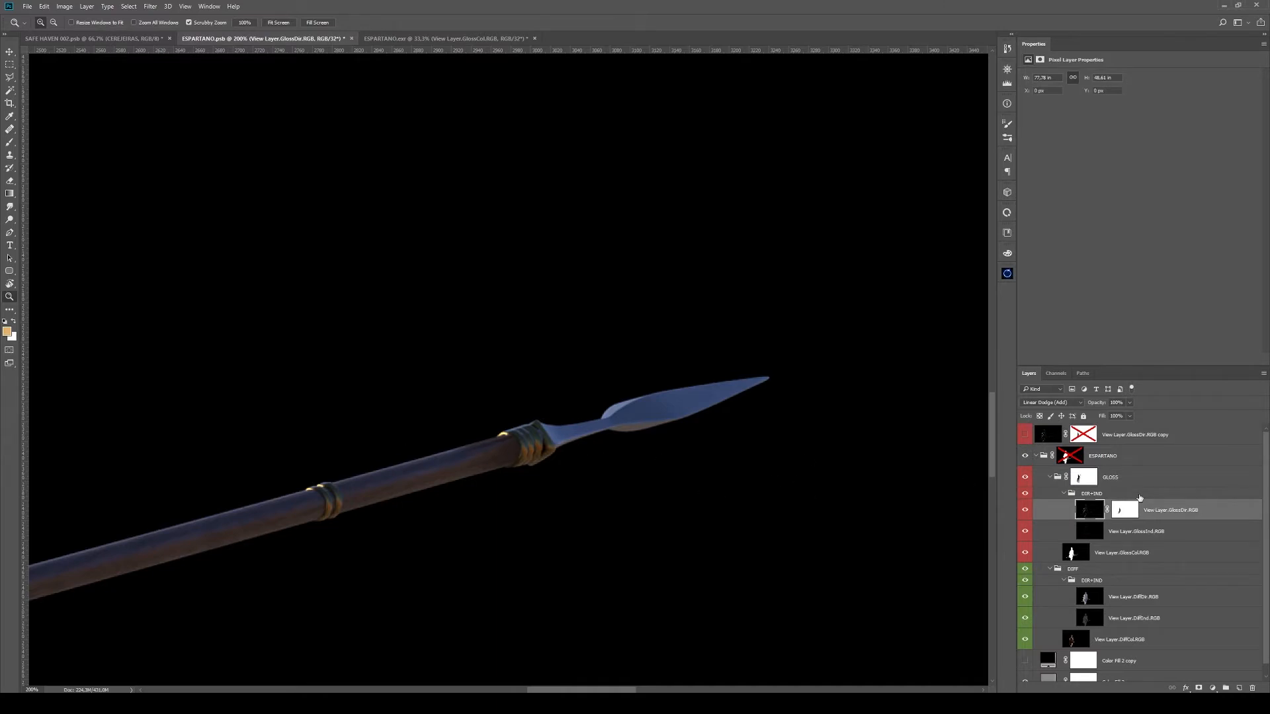
click(1083, 479)
alt+click(1085, 481)
alt+click(1085, 480)
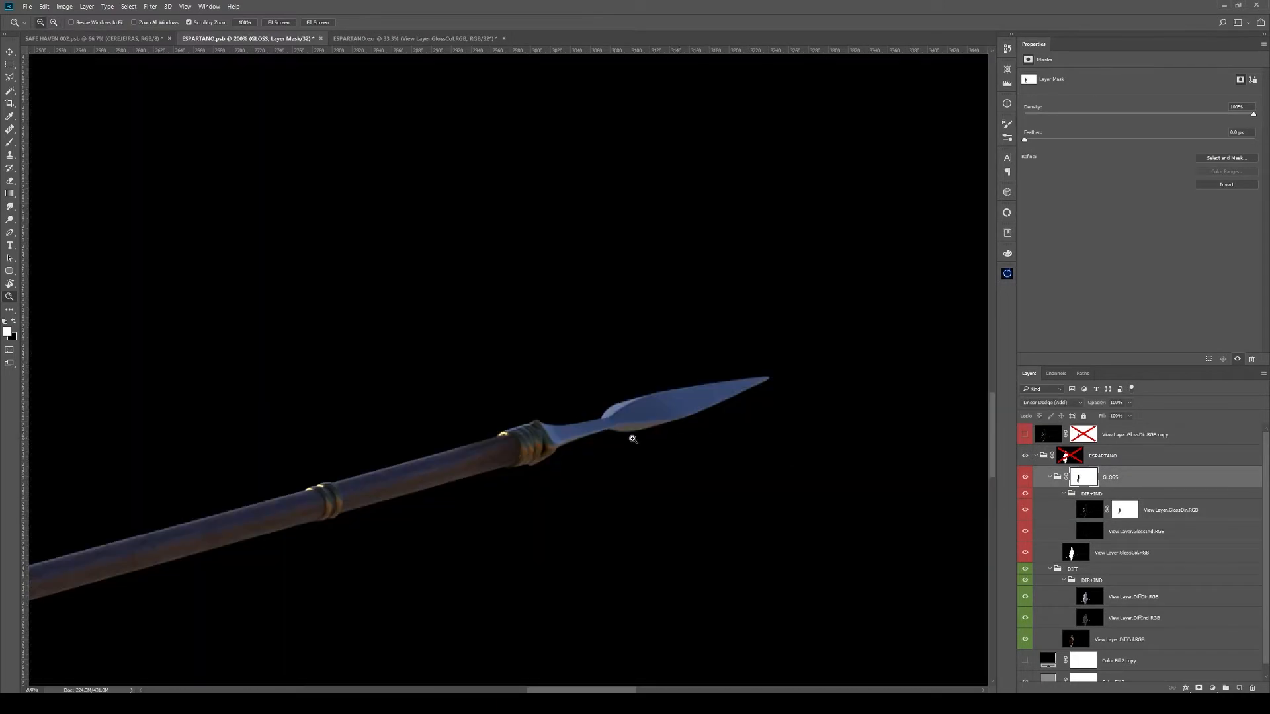
Paint black over the spear's tip on the GLOSS group's mask to tone down its blue gloss
key(b)
mouse_move(289, 316)
mouse_down()
mouse_move(300, 4)
mouse_move(345, 5)
mouse_move(322, 10)
mouse_up()
drag(169, 22, 125, 25)
key(x)
drag(778, 371, 628, 434)
mouse_move(793, 352)
mouse_down()
mouse_move(567, 426)
mouse_move(720, 361)
mouse_up()
key(z)
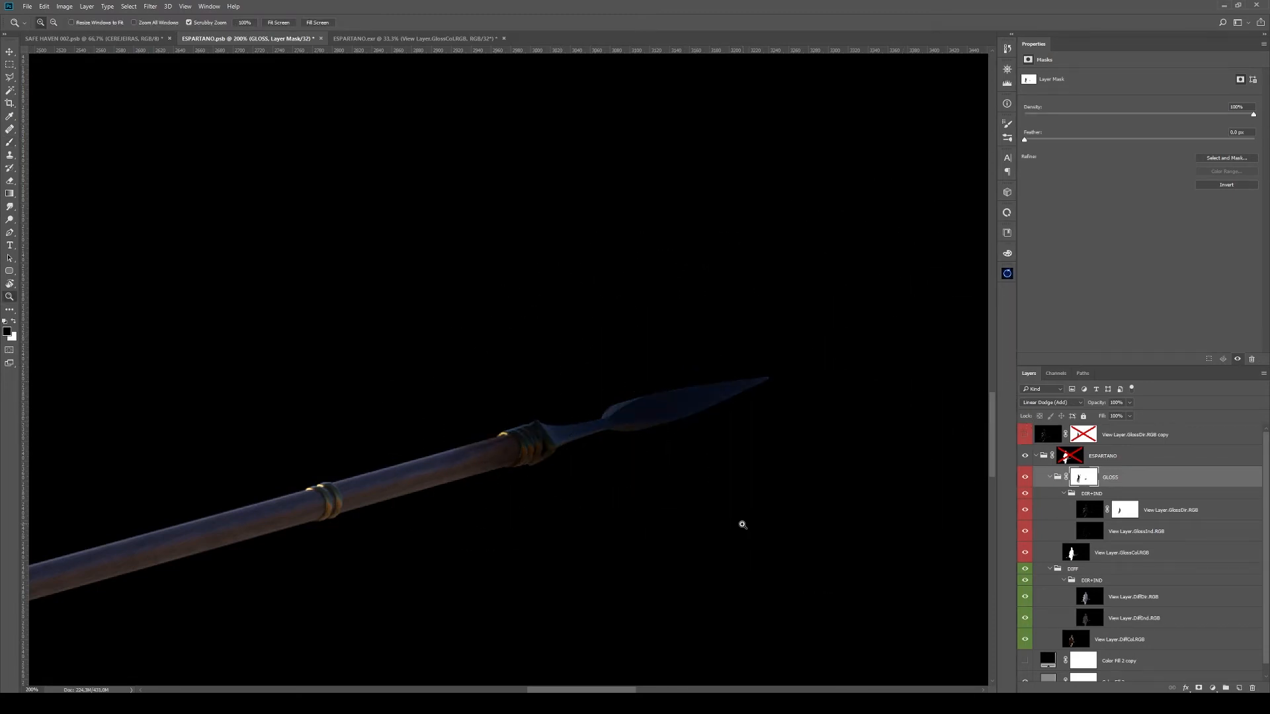
Re-enable the ESPARTANO group's mask so the soldier is cut out, and check the spear's tip up close
alt+click(742, 524)
alt+click(728, 523)
scroll(1138, 612, down, 1)
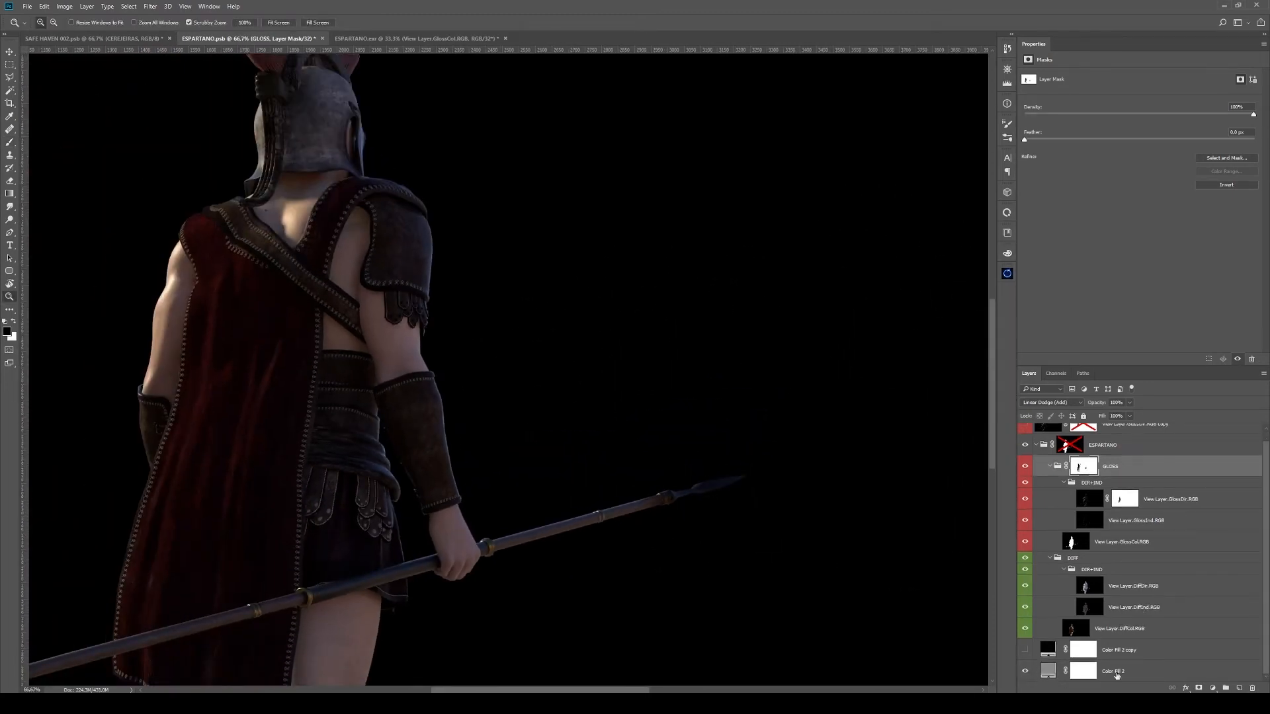
scroll(1113, 558, up, 1)
shift+click(1066, 457)
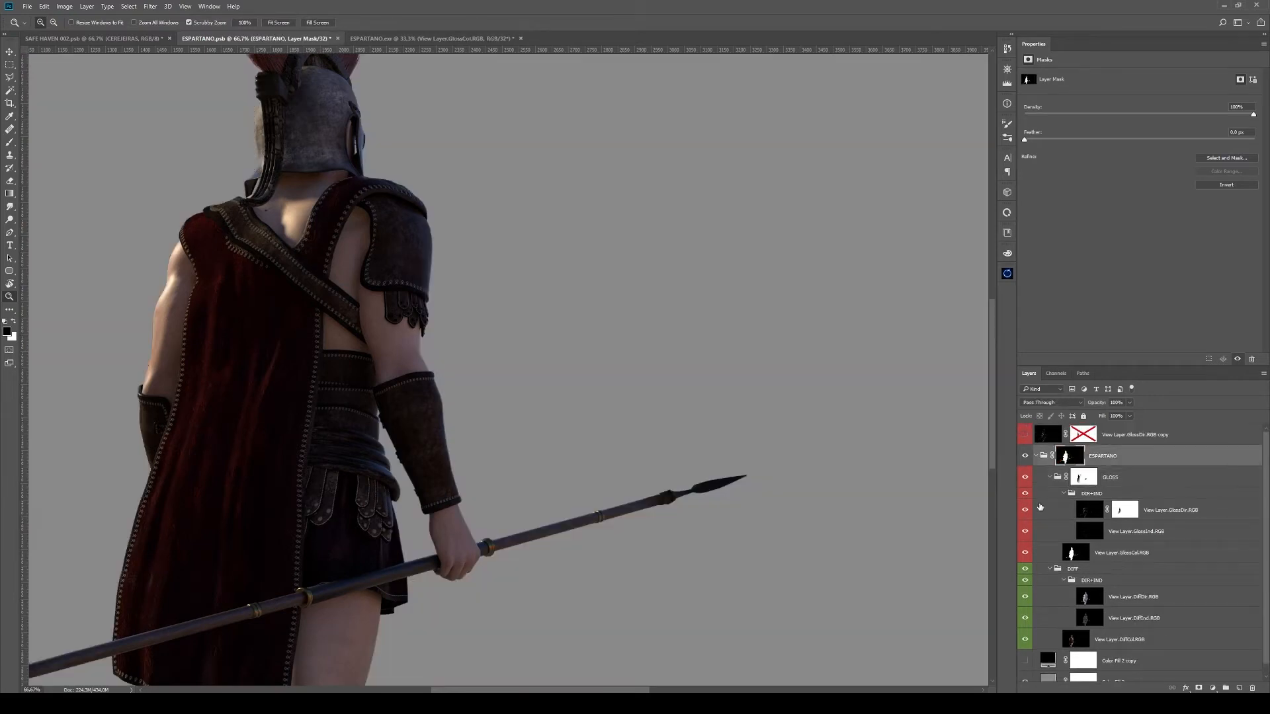
click(721, 512)
click(720, 511)
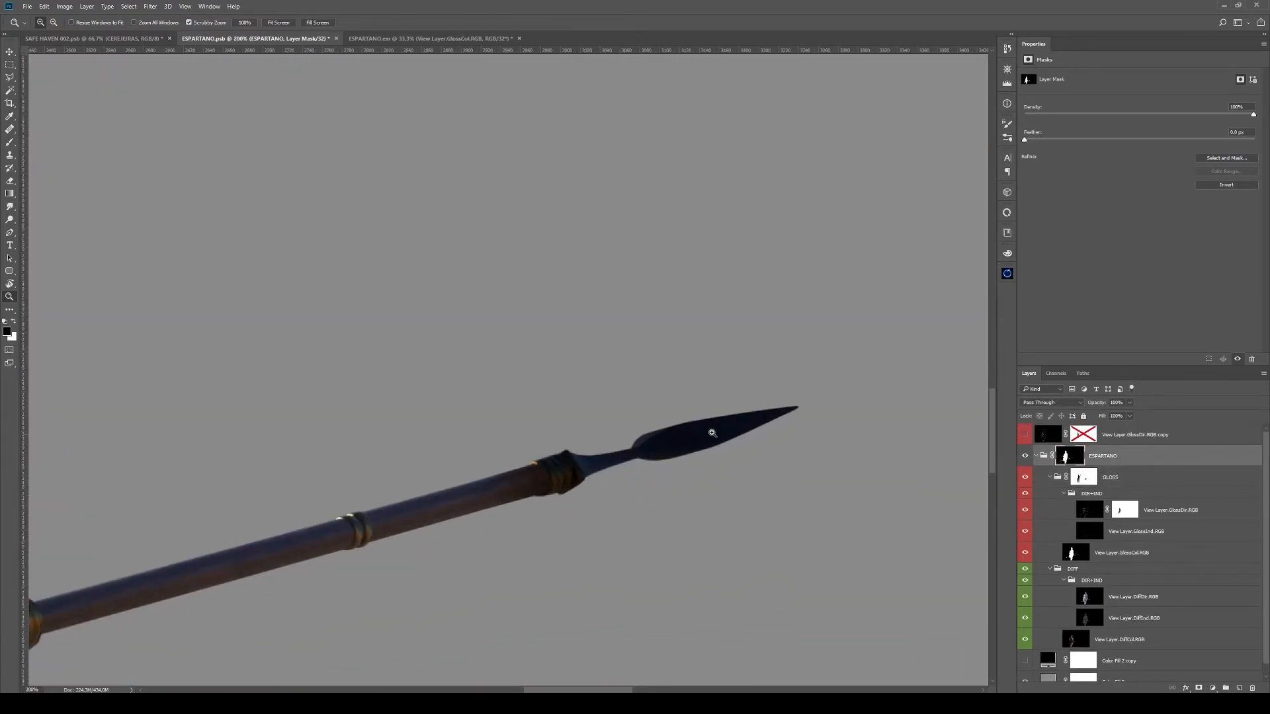
Examine the darkened spear tip at several magnifications and compare it with the whole soldier against the grey background
alt+click(741, 479)
alt+click(733, 482)
alt+click(729, 487)
click(721, 513)
click(748, 488)
click(753, 441)
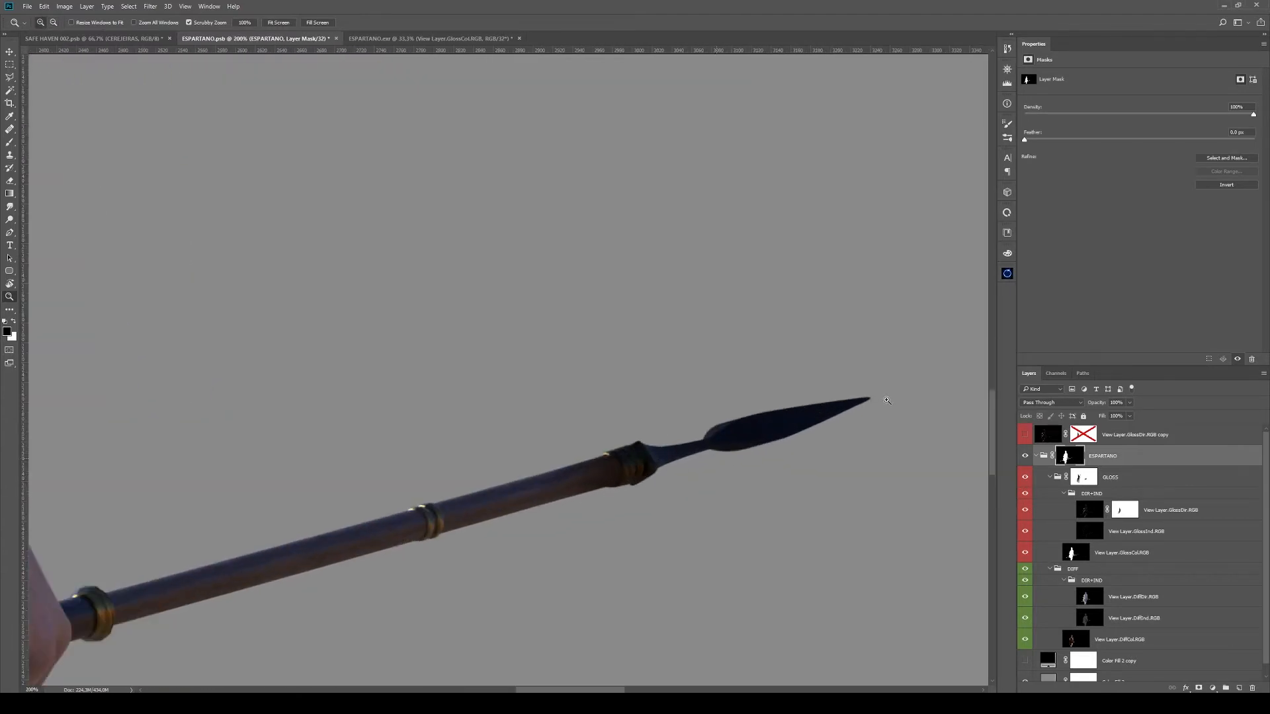
alt+click(703, 493)
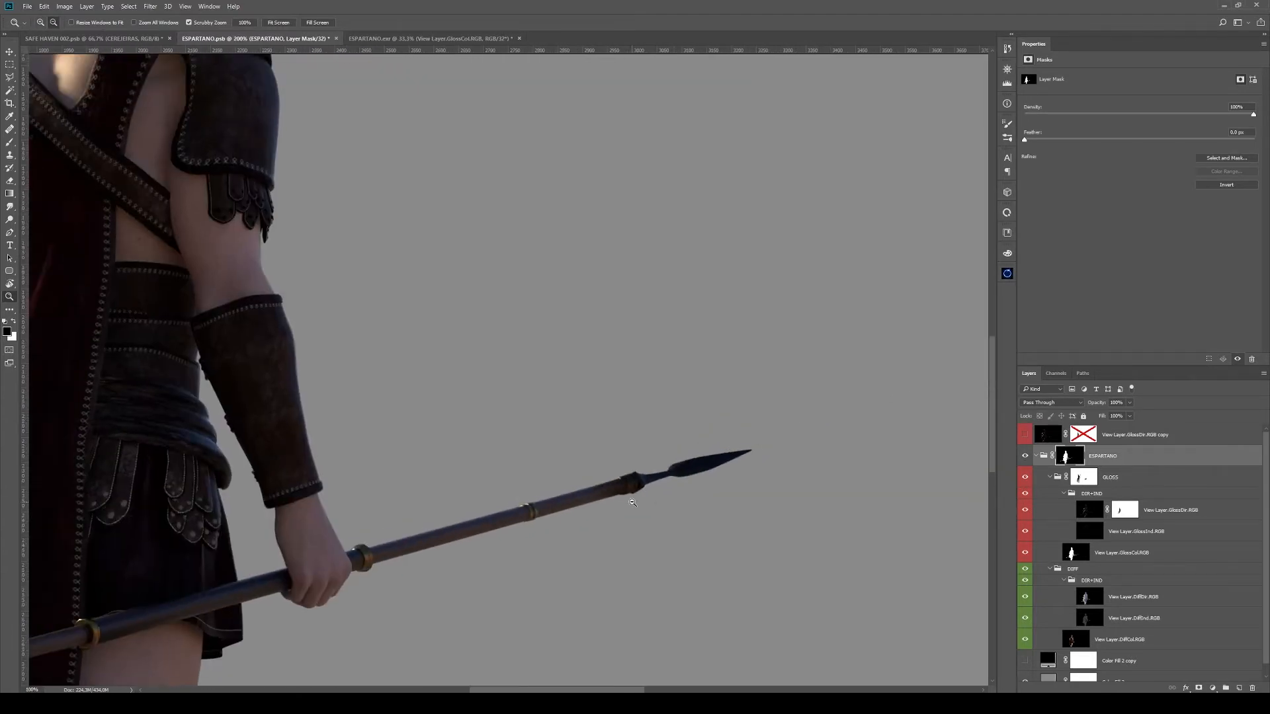
alt+click(703, 477)
alt+click(702, 456)
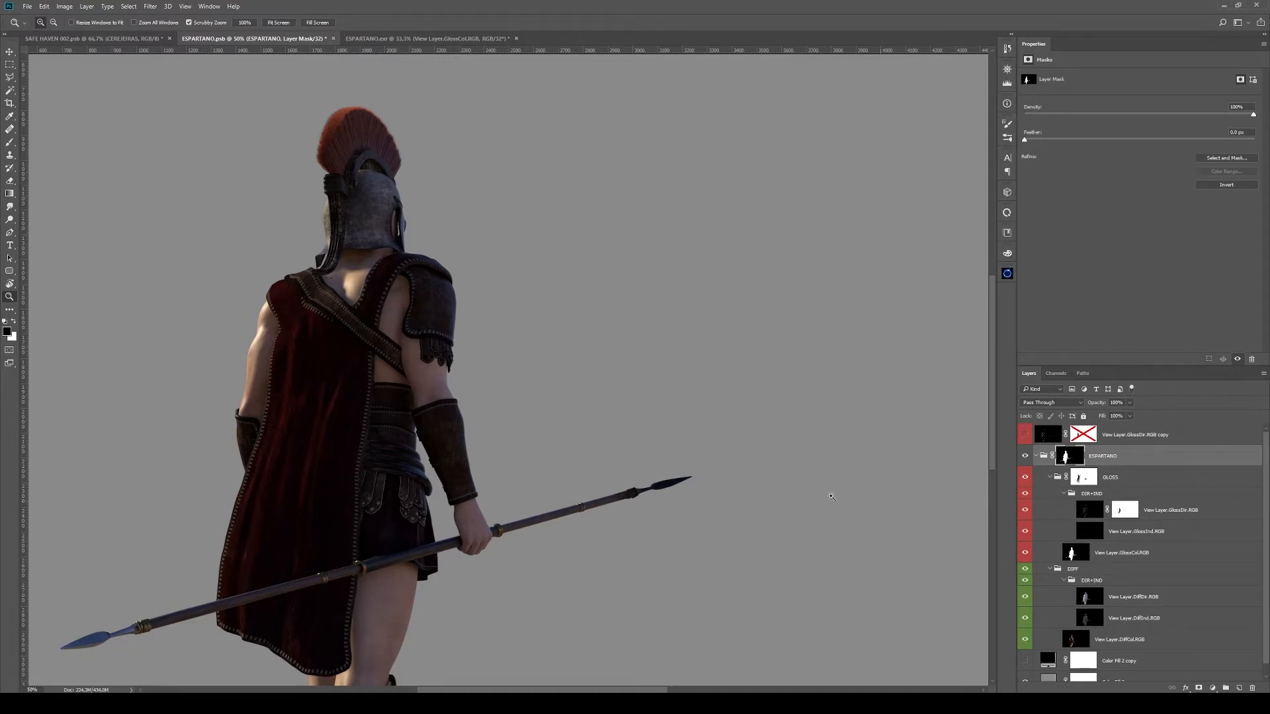
alt+click(614, 465)
alt+click(669, 462)
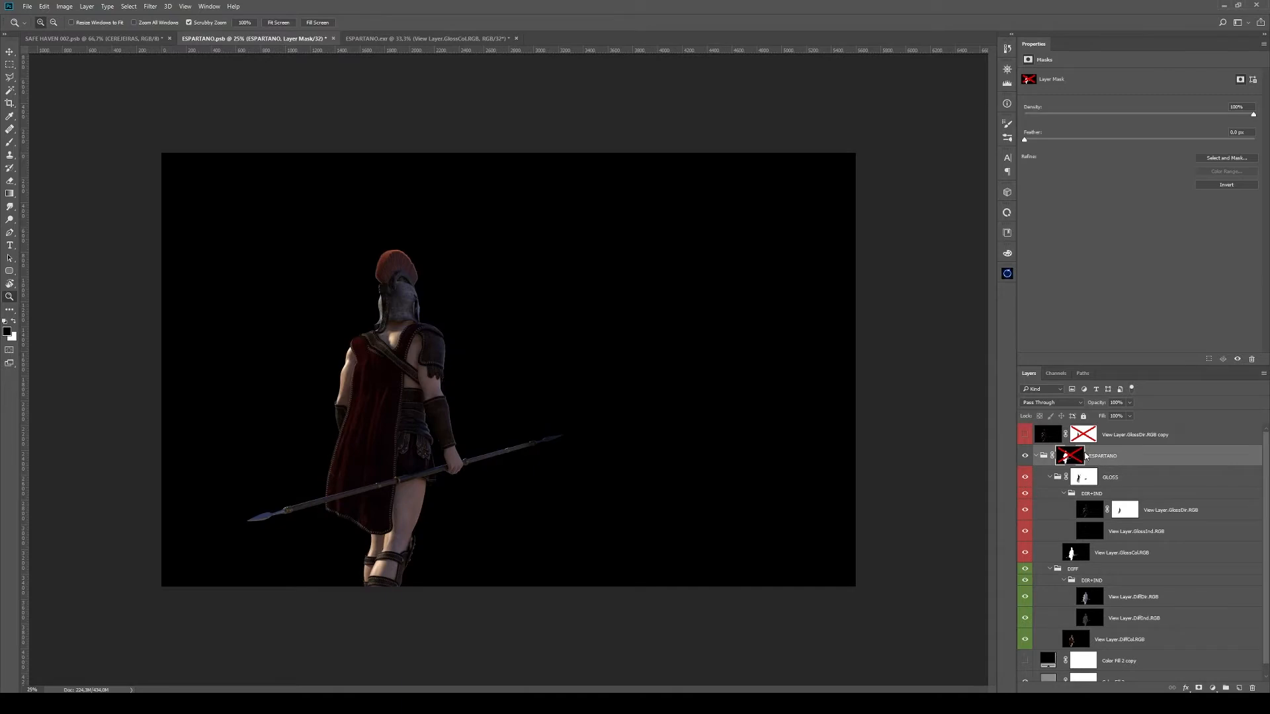
Re-enable the ESPARTANO group's mask and clear the dark spot over the spear's tip from the GLOSS group's mask
shift+click(1076, 458)
alt+click(1086, 478)
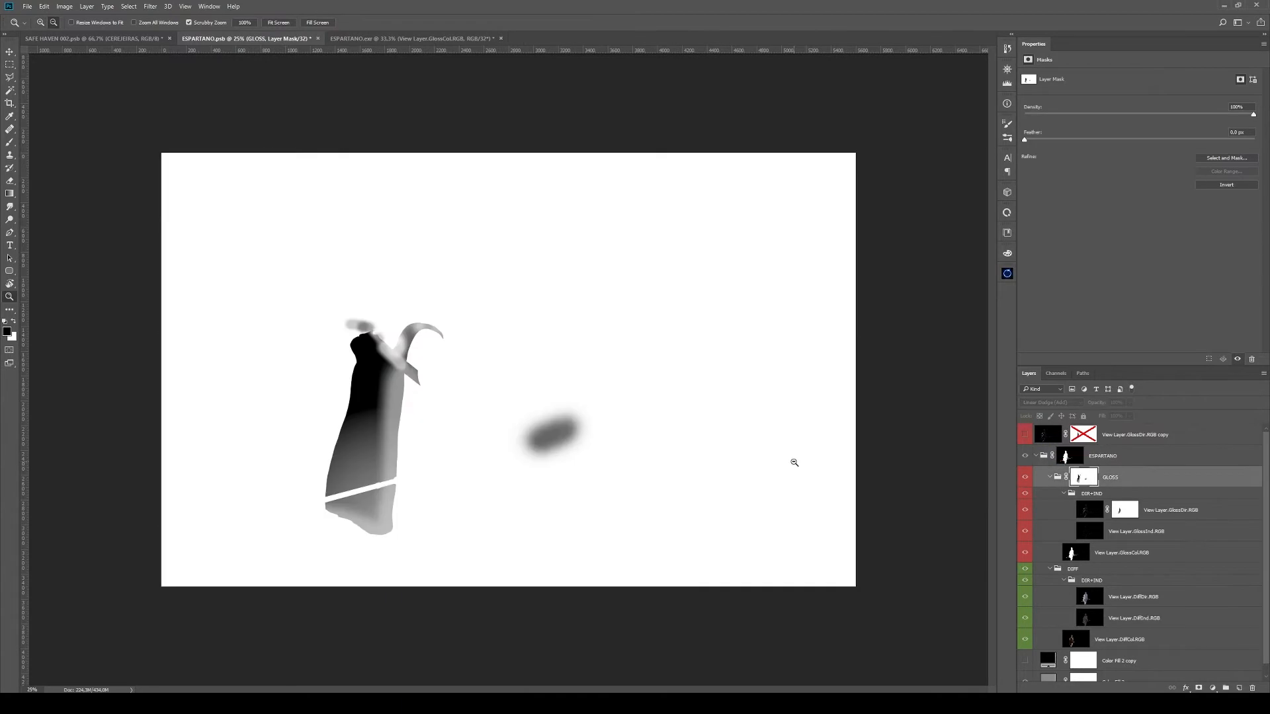
key(b)
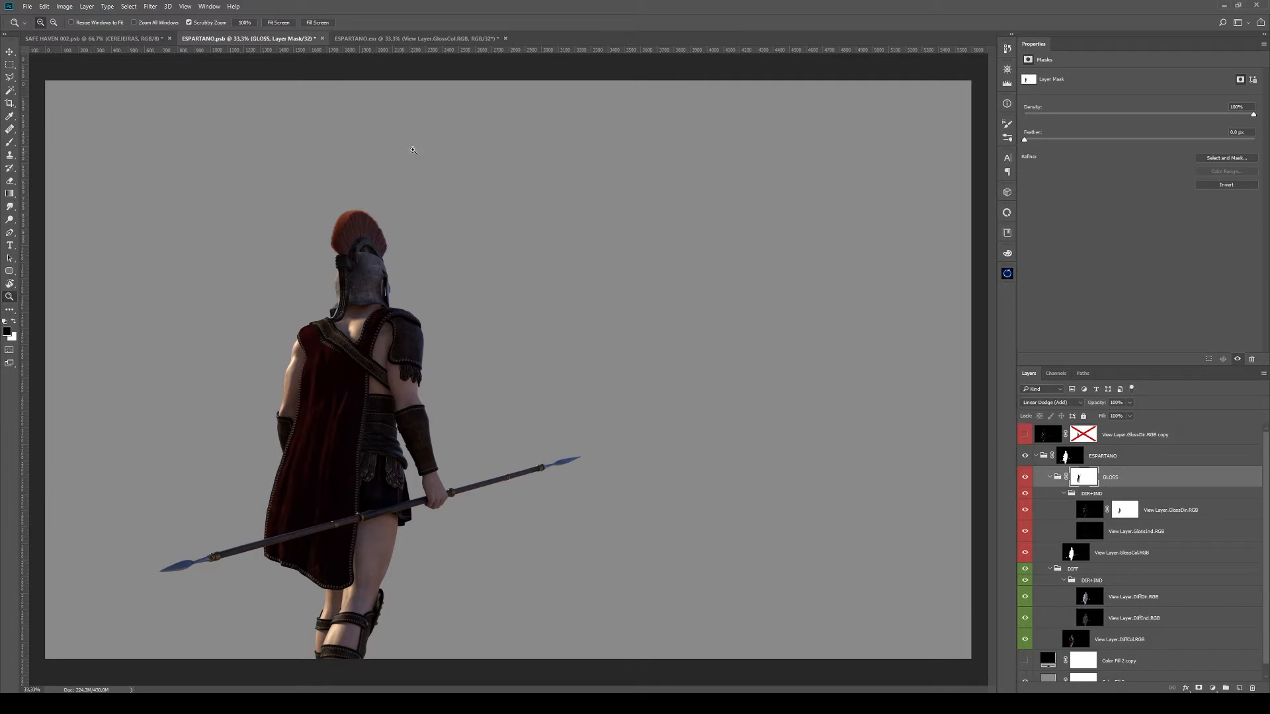
Collapse the ESPARTANO group, merge a copy of it into a new layer, and display the image's bit-depth options
click(1035, 457)
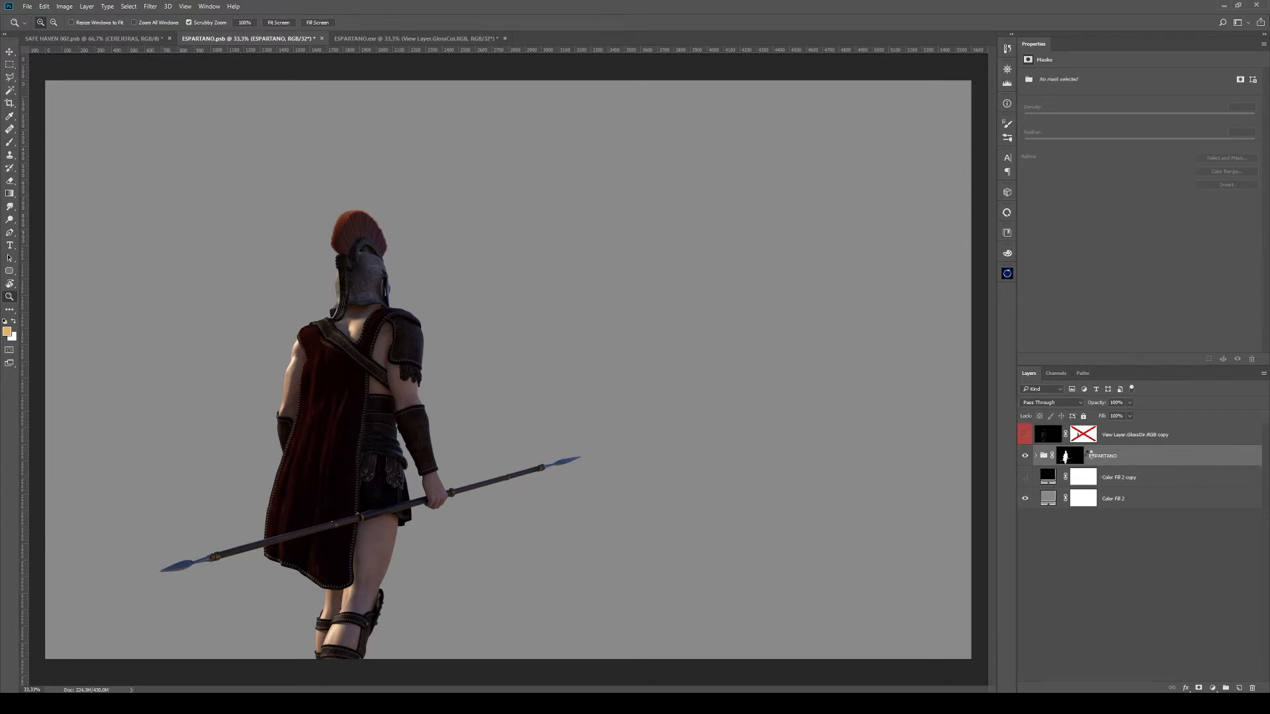
key(ctrl+alt+e)
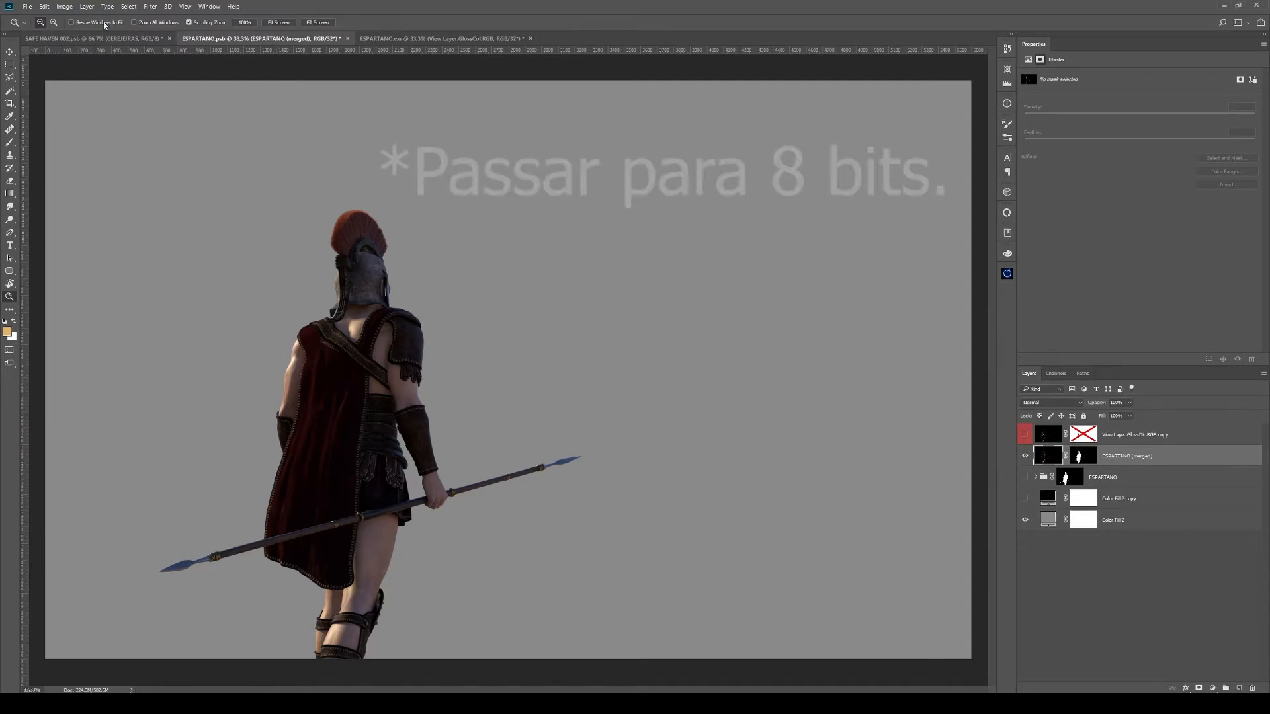
click(64, 6)
mouse_move(73, 18)
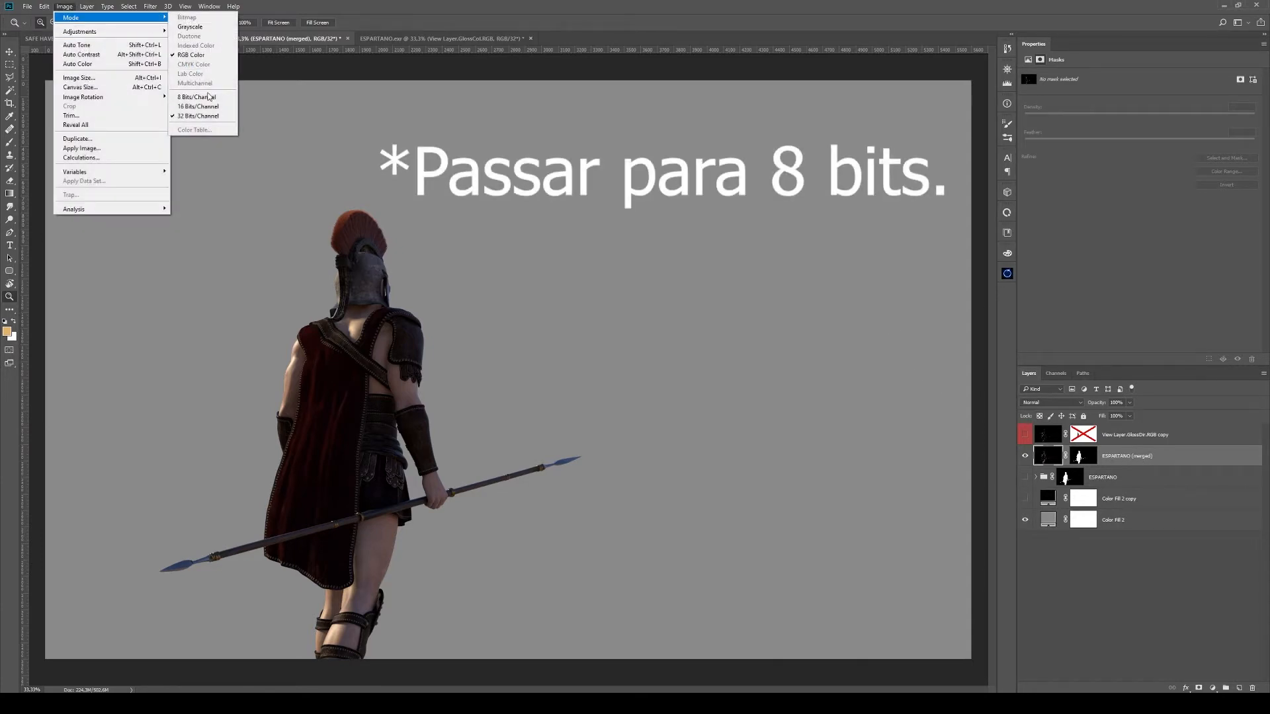
In SAFE HAVEN 002.psb, compare the soldier with the clipped ESPARTANO (merged) layer hidden and shown
click(93, 38)
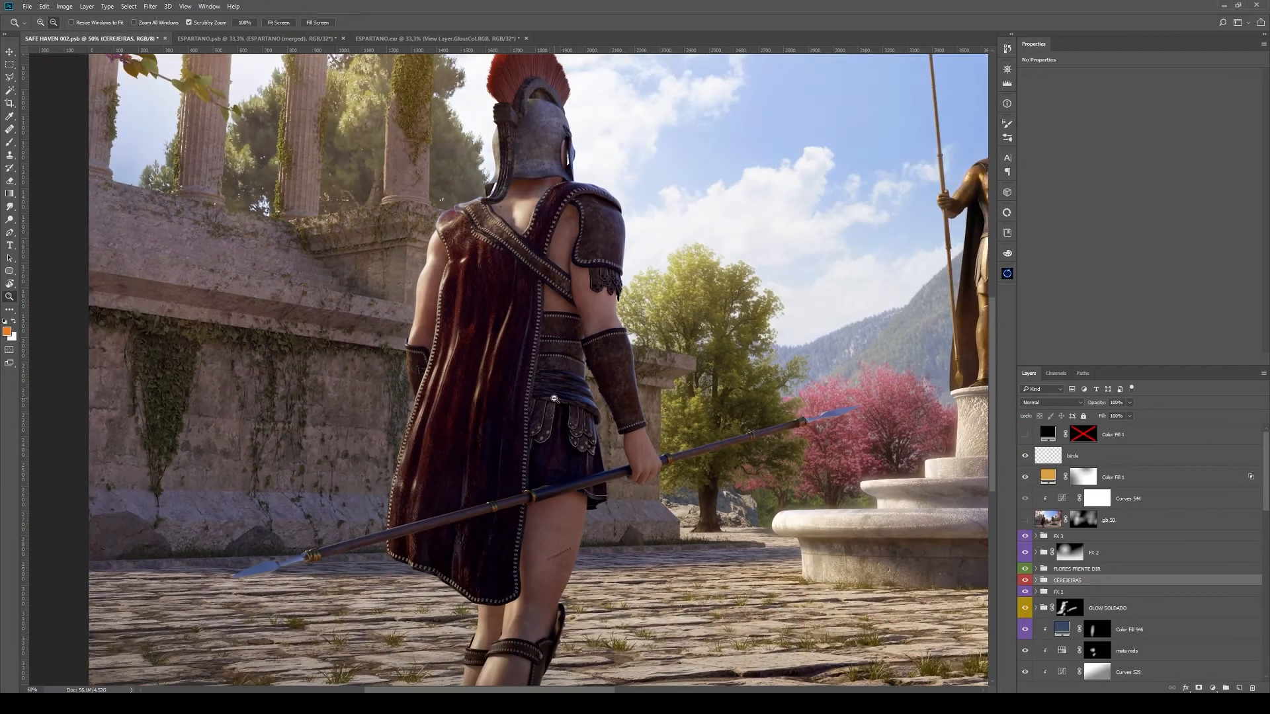
alt+click(554, 399)
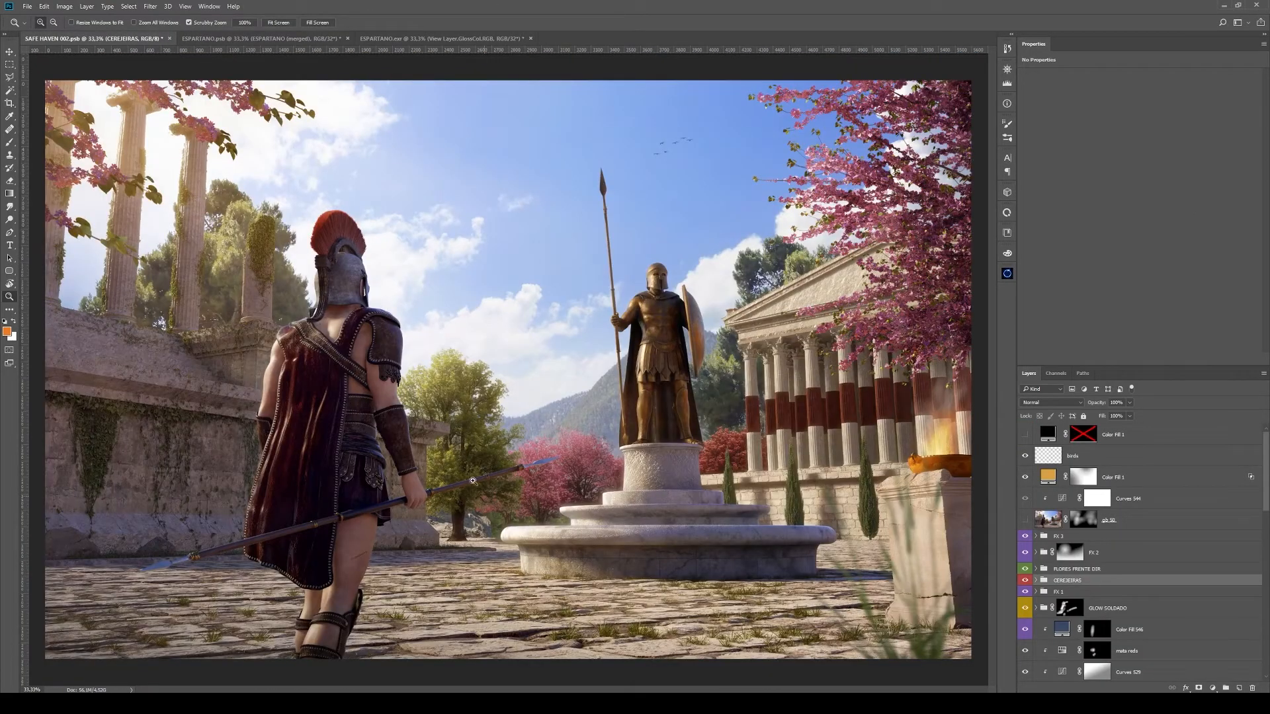
scroll(1103, 608, down, 3)
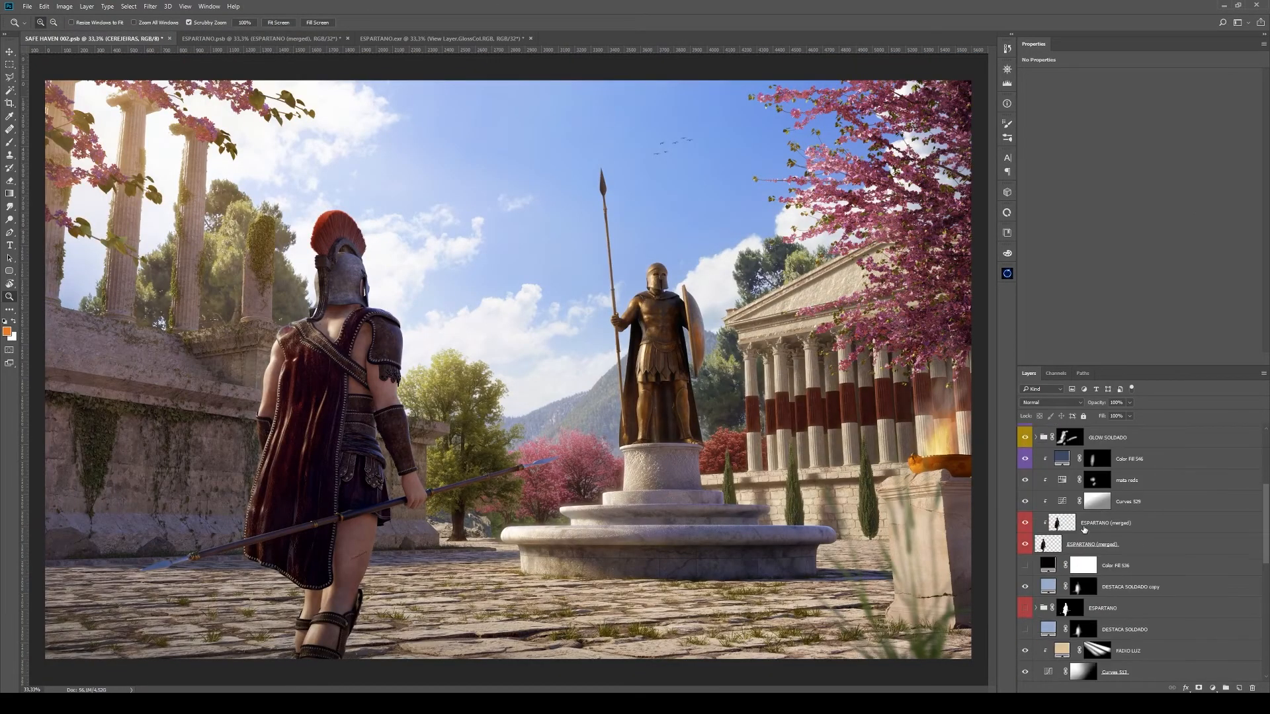
click(1088, 526)
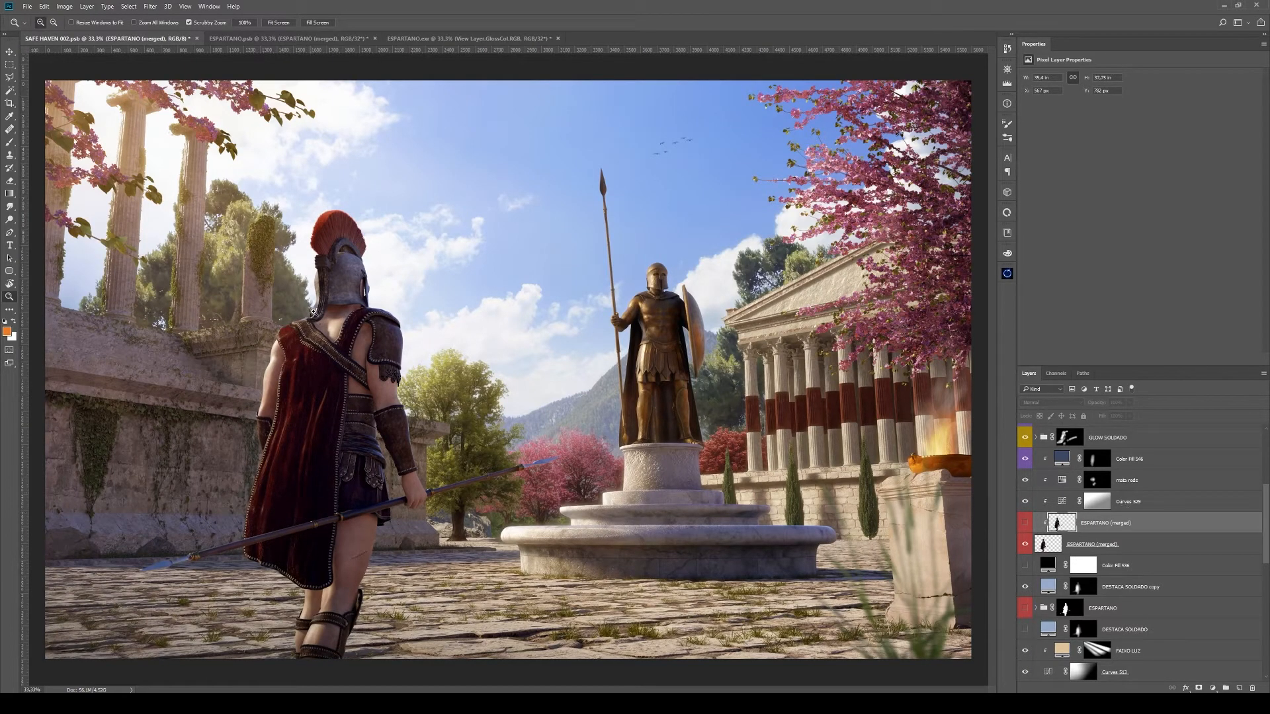
click(1025, 524)
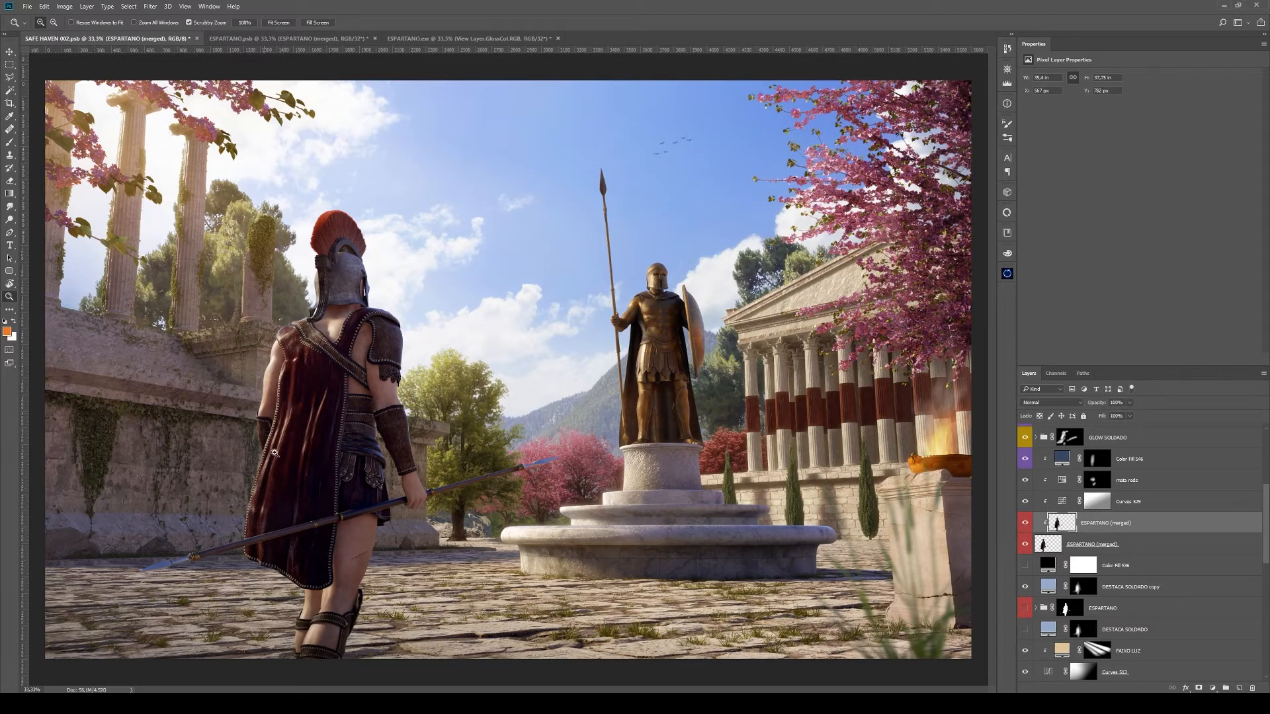
click(1024, 525)
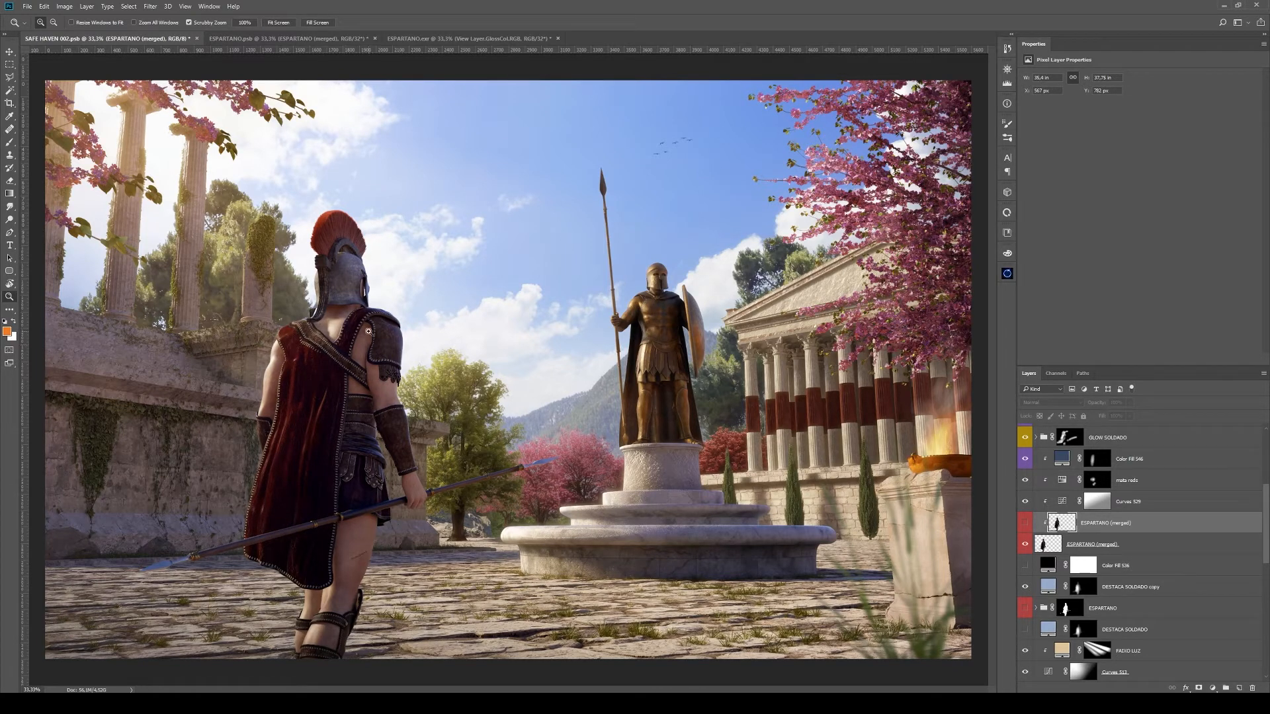
Compare ESPARTANO.psb's merged soldier with the raw passes in ESPARTANO.exr, and check the EXR file's bit depth
click(290, 39)
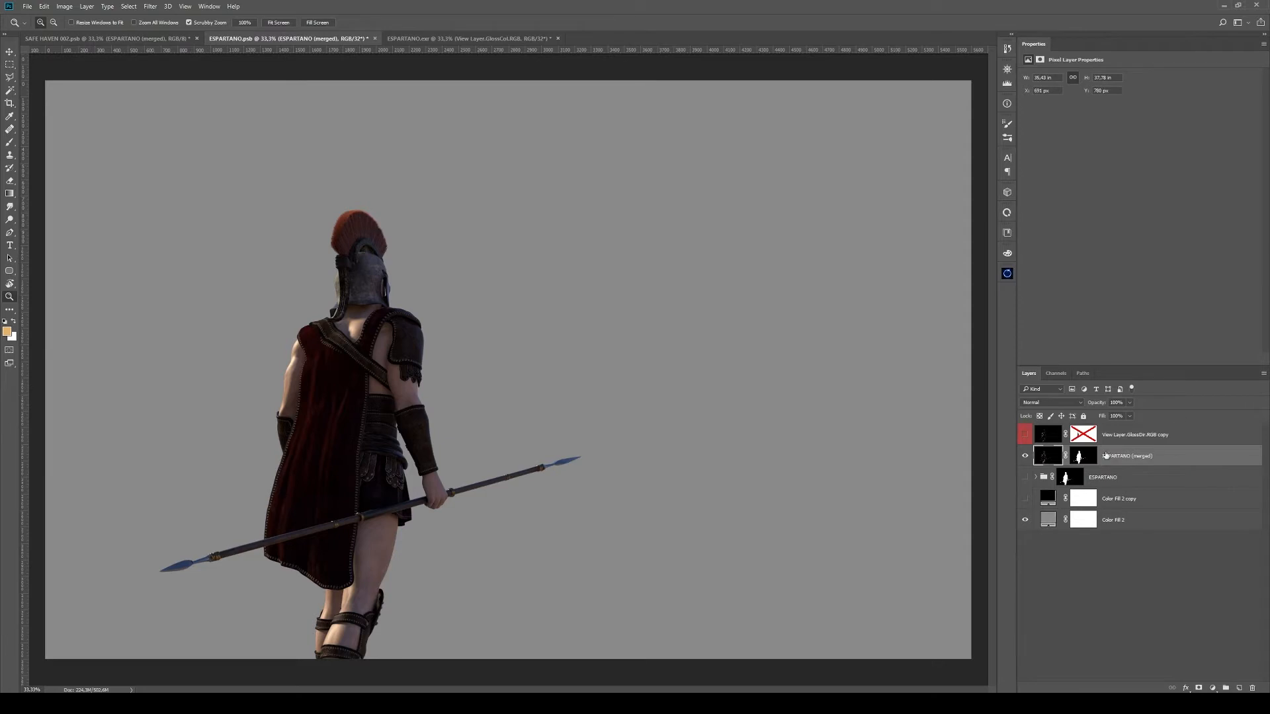
click(437, 39)
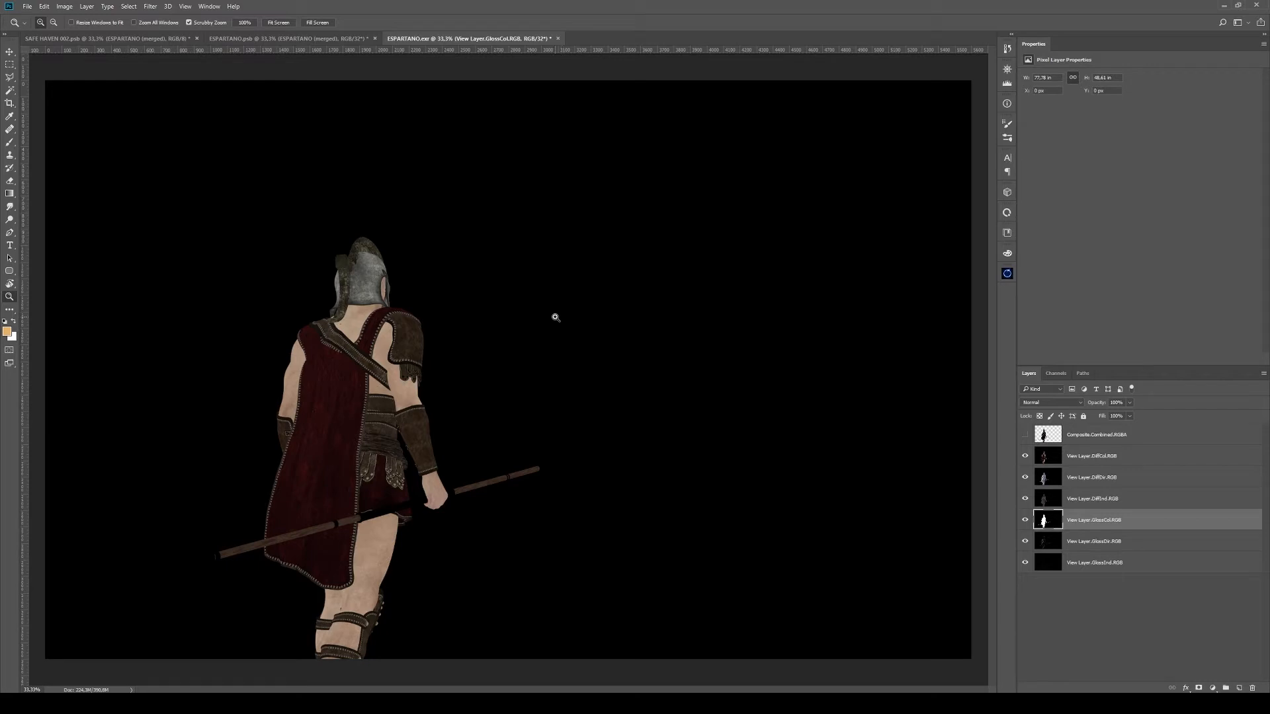
click(1136, 457)
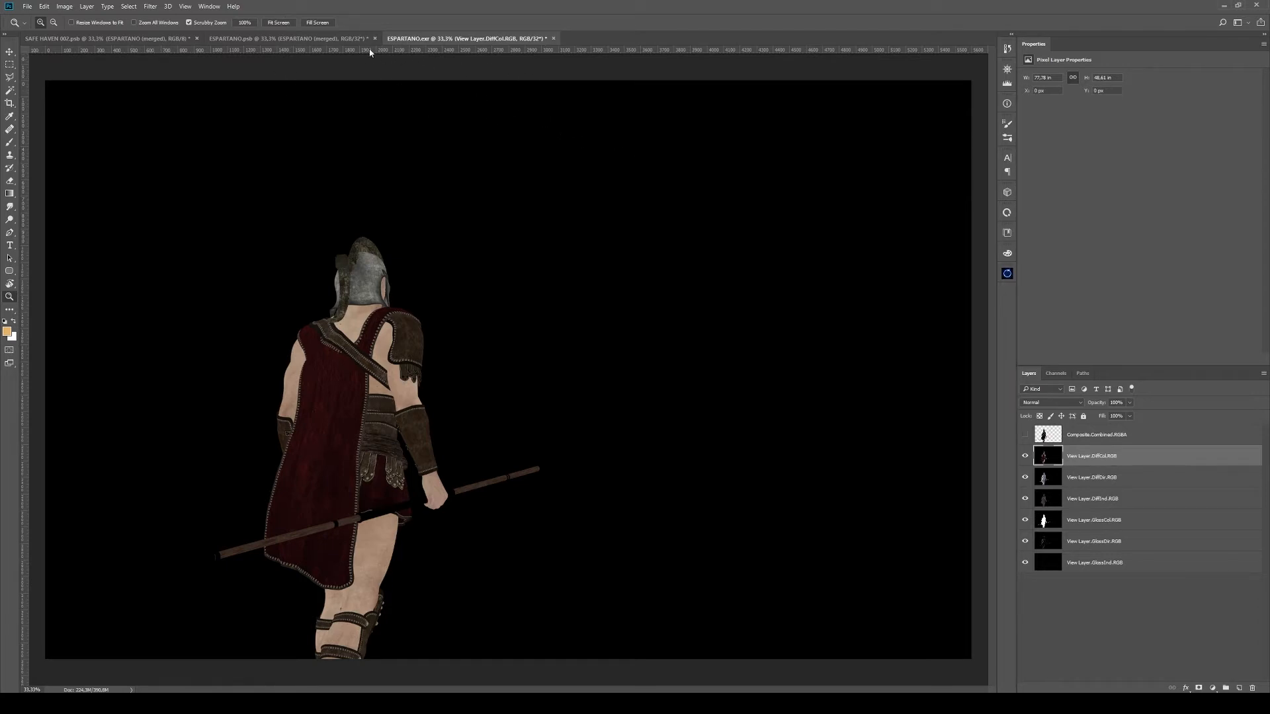
click(63, 6)
mouse_move(77, 18)
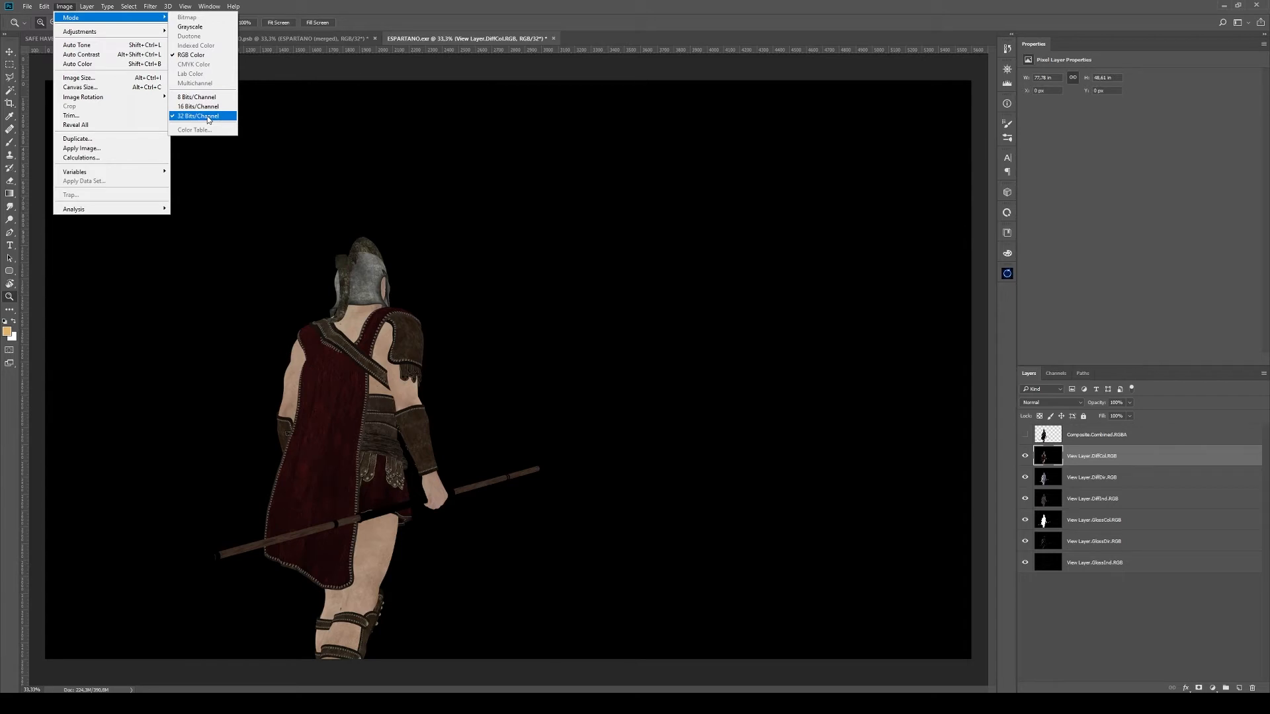
click(254, 38)
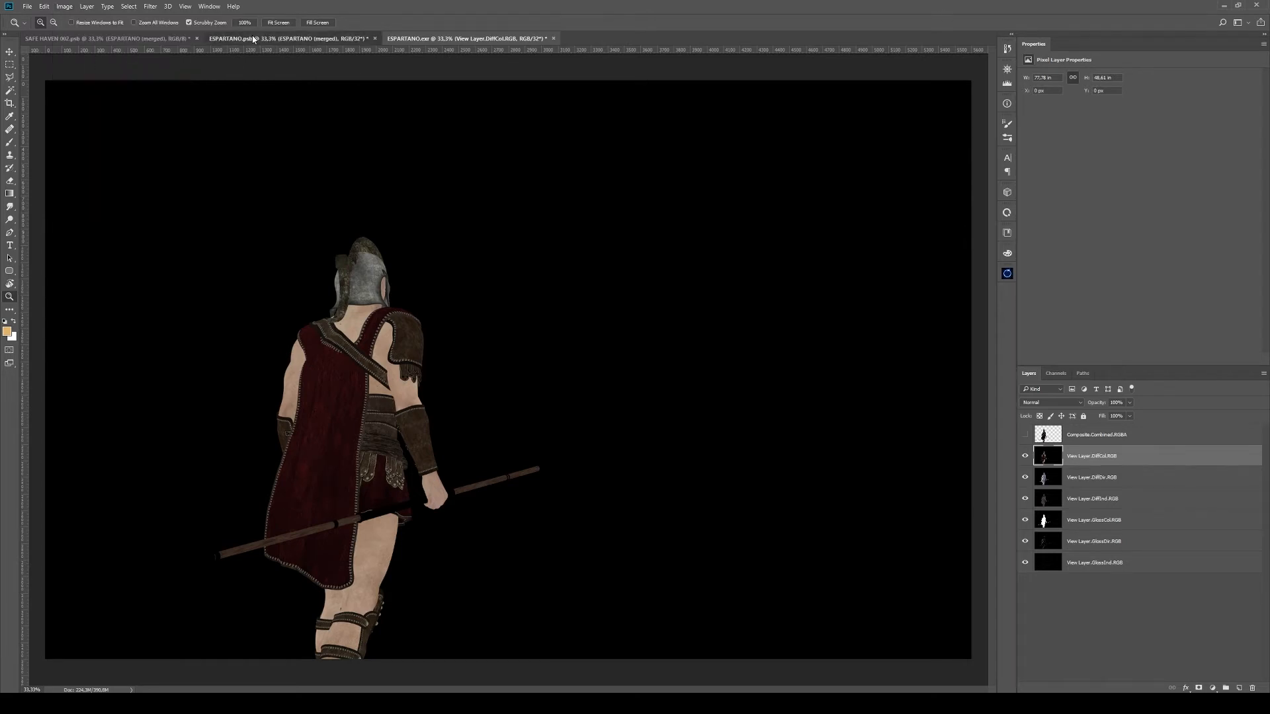
click(252, 38)
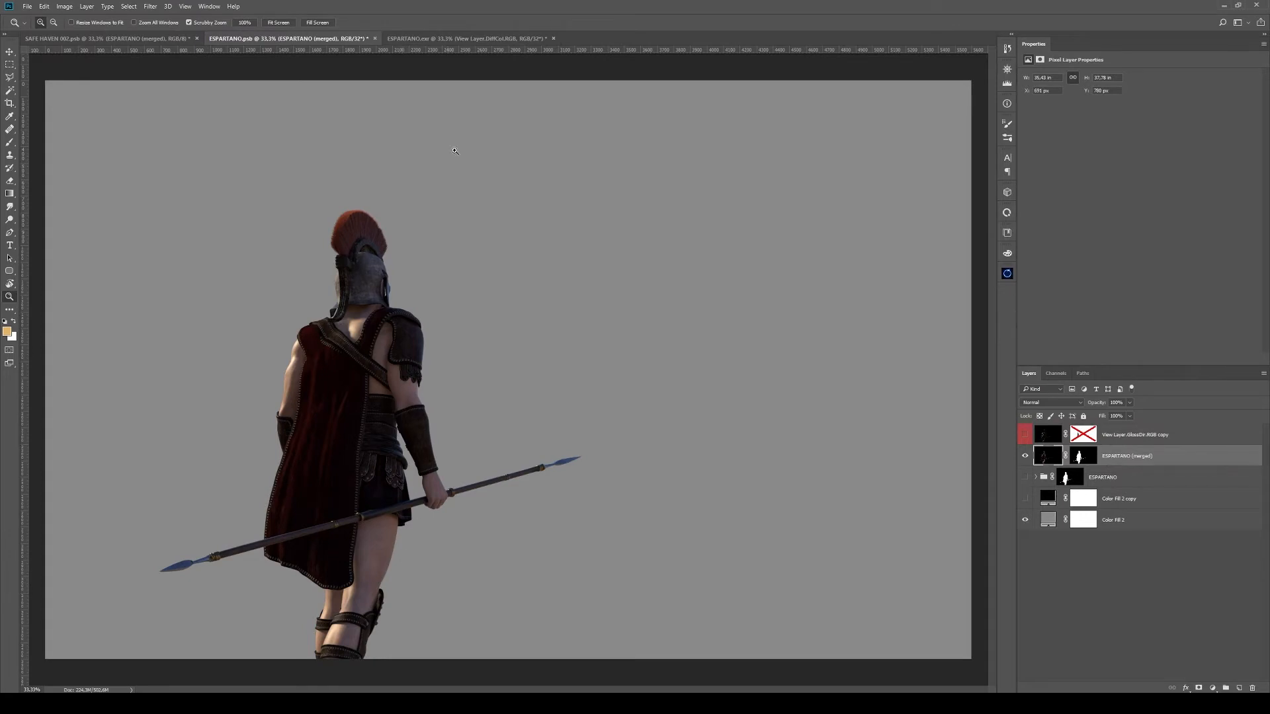
In ESPARTANO.exr, examine the diffuse passes one by one by hiding View Layer.DiffCol, DiffDir and DiffInd
click(478, 38)
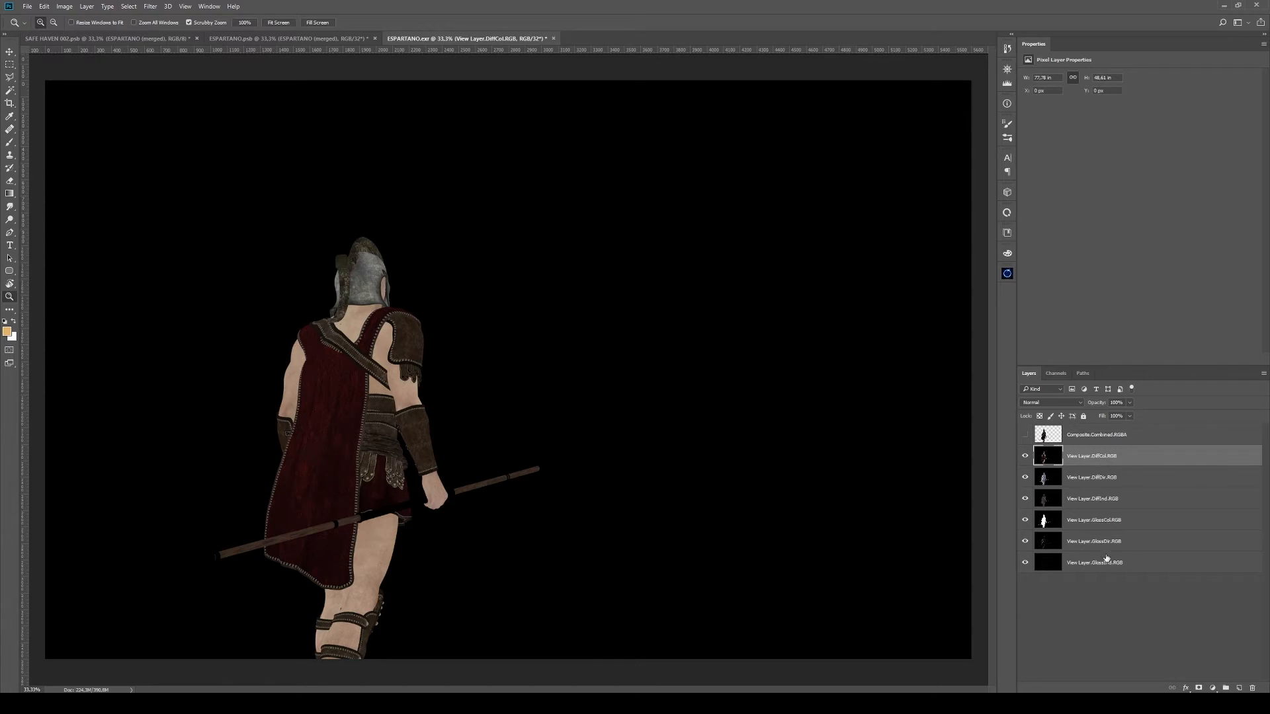
click(1025, 457)
click(1111, 478)
click(1025, 478)
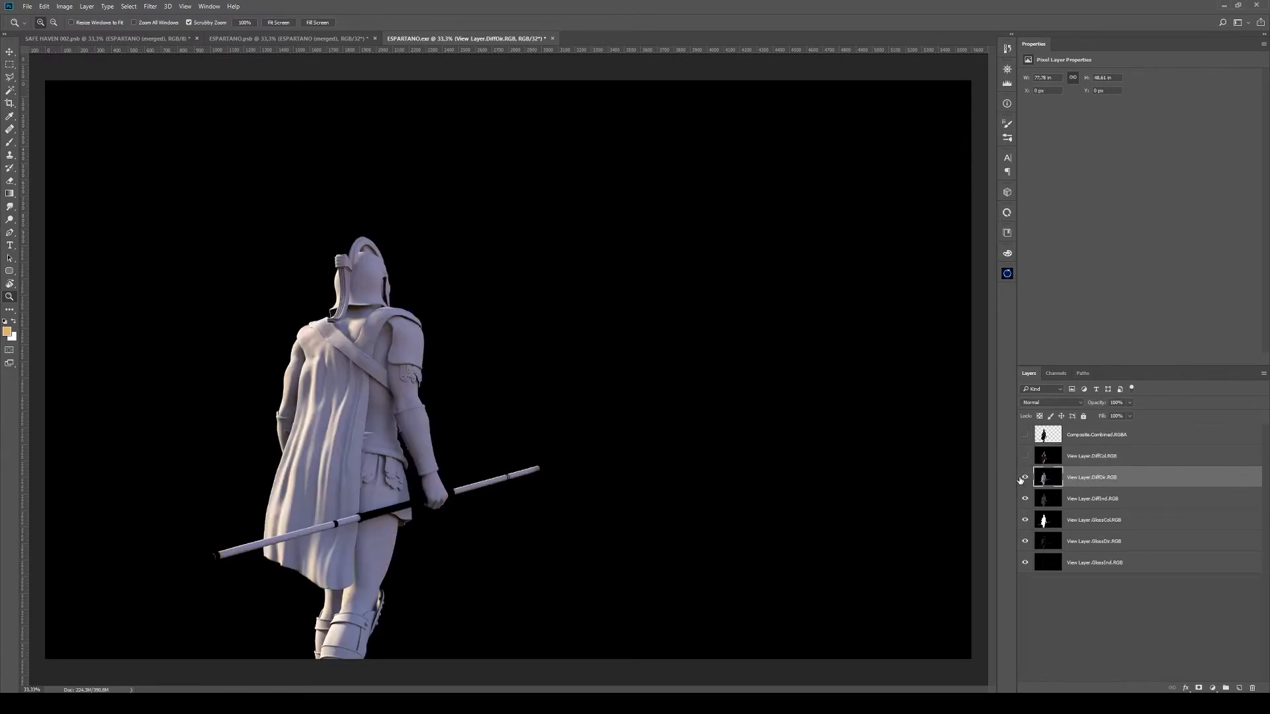
click(1025, 499)
Examine the gloss passes one by one by hiding View Layer.GlossCol and GlossDir, down to View Layer.GlossInd
click(1085, 519)
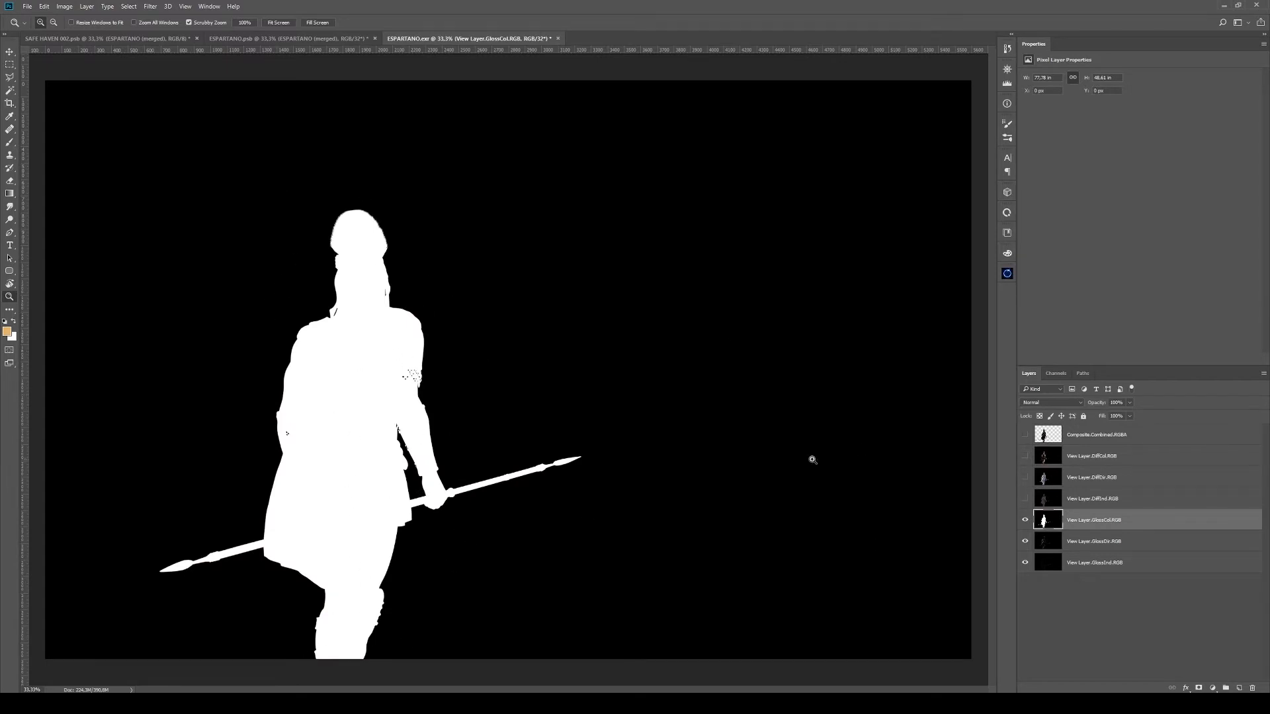
click(1025, 519)
click(1091, 541)
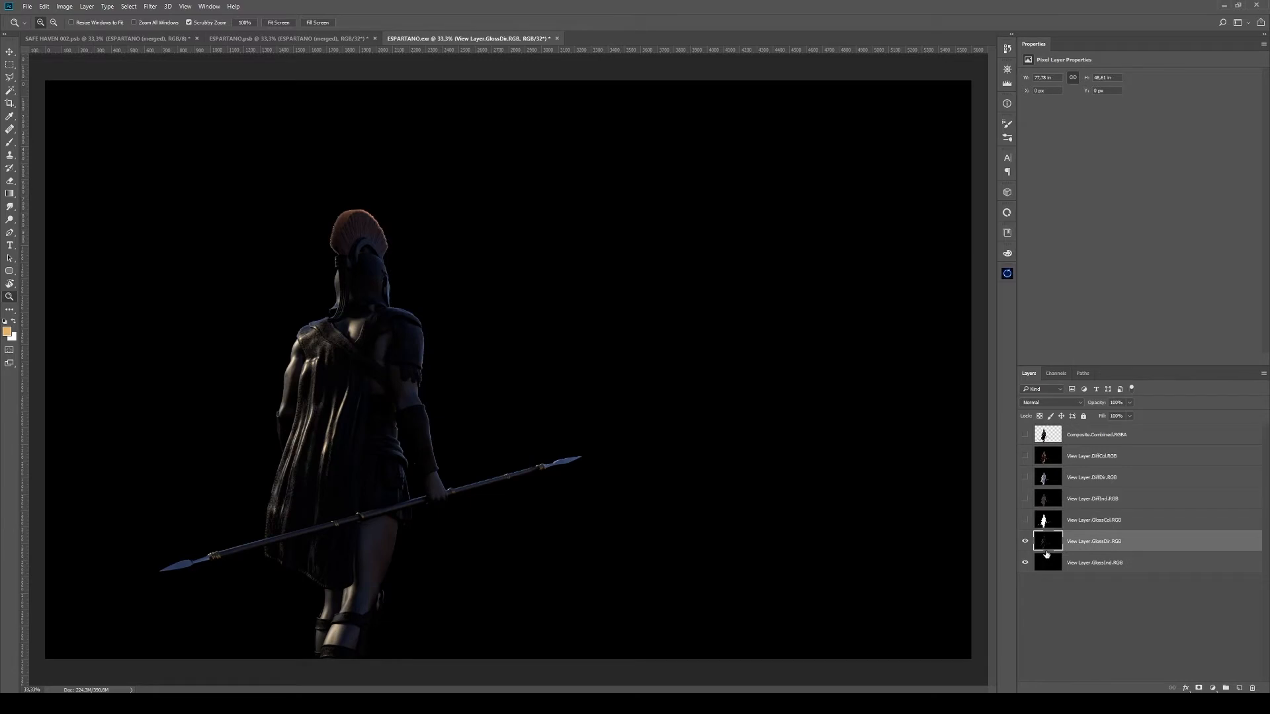
click(1024, 541)
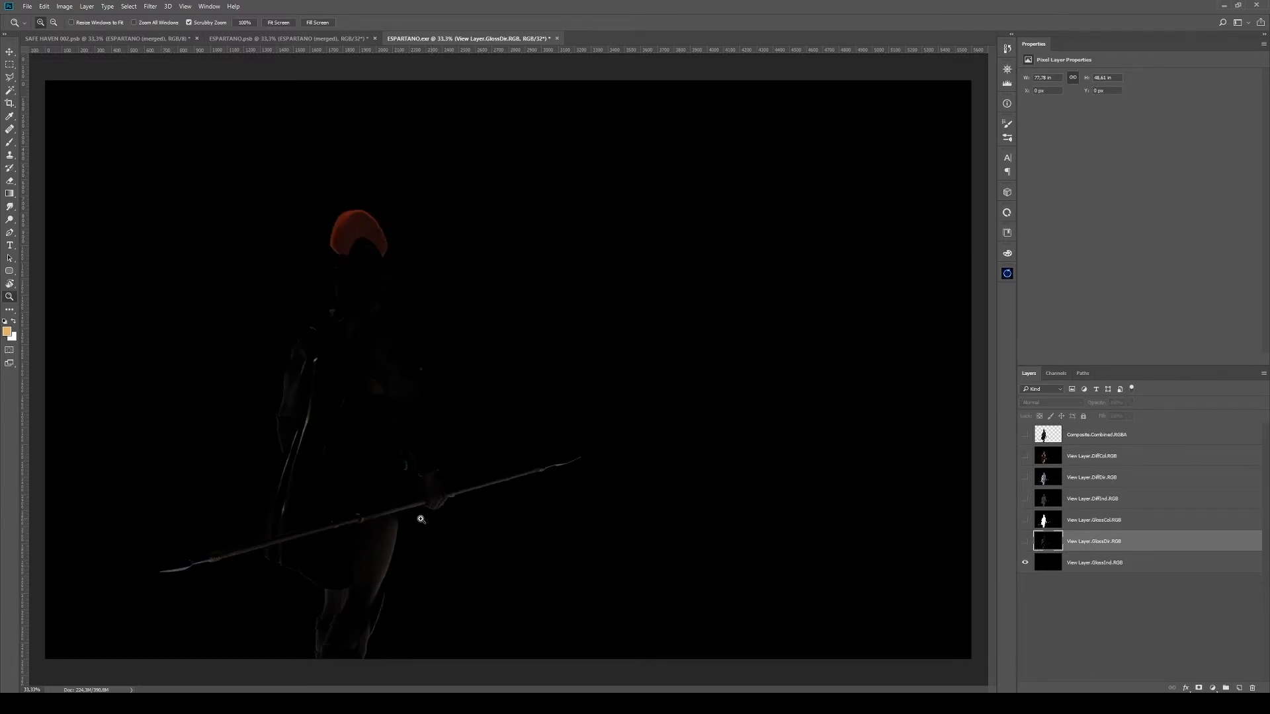
click(1128, 569)
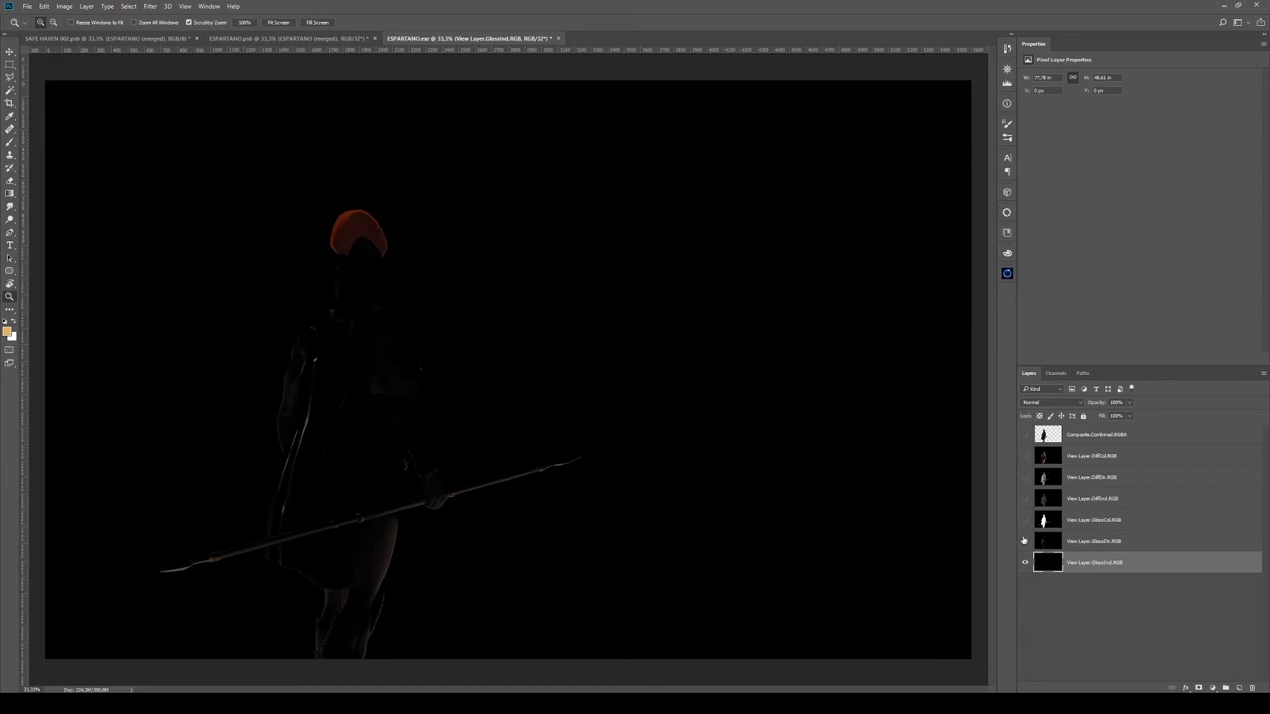
Show the hidden passes again and move the GlossCol, GlossDir and GlossInd layers above the three diffuse layers
drag(1025, 477, 1026, 456)
click(1120, 458)
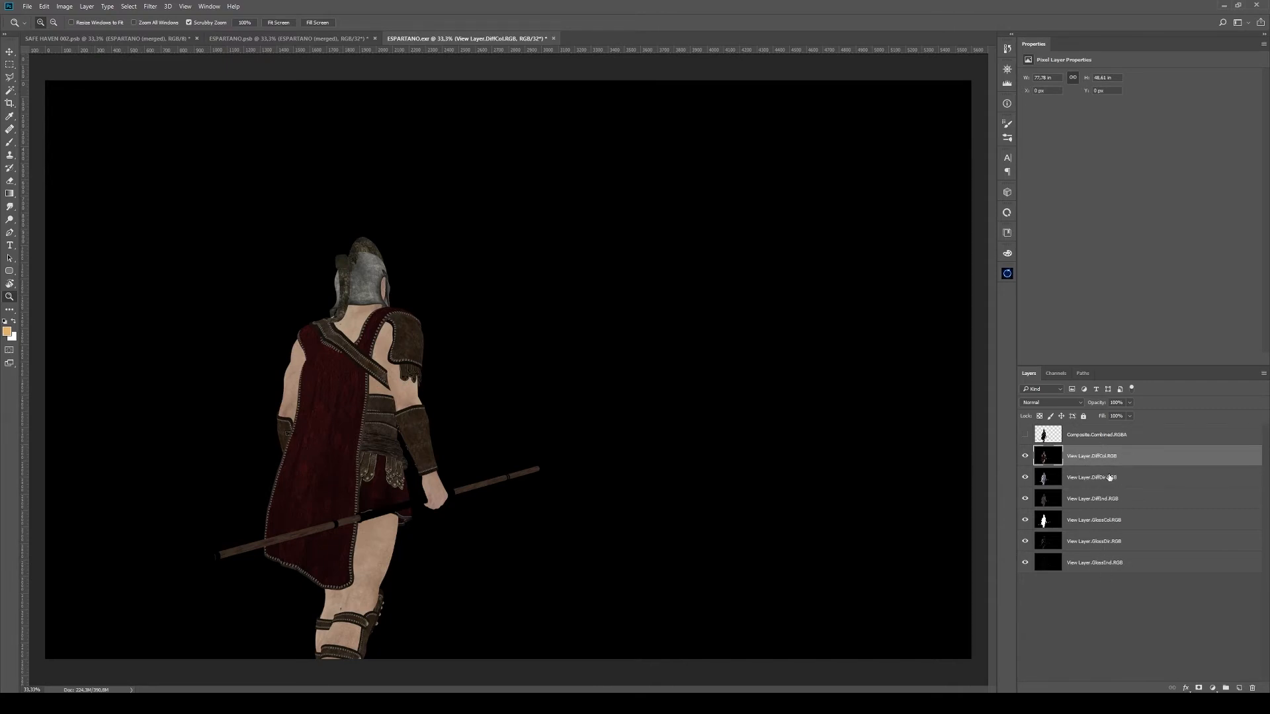
click(1128, 526)
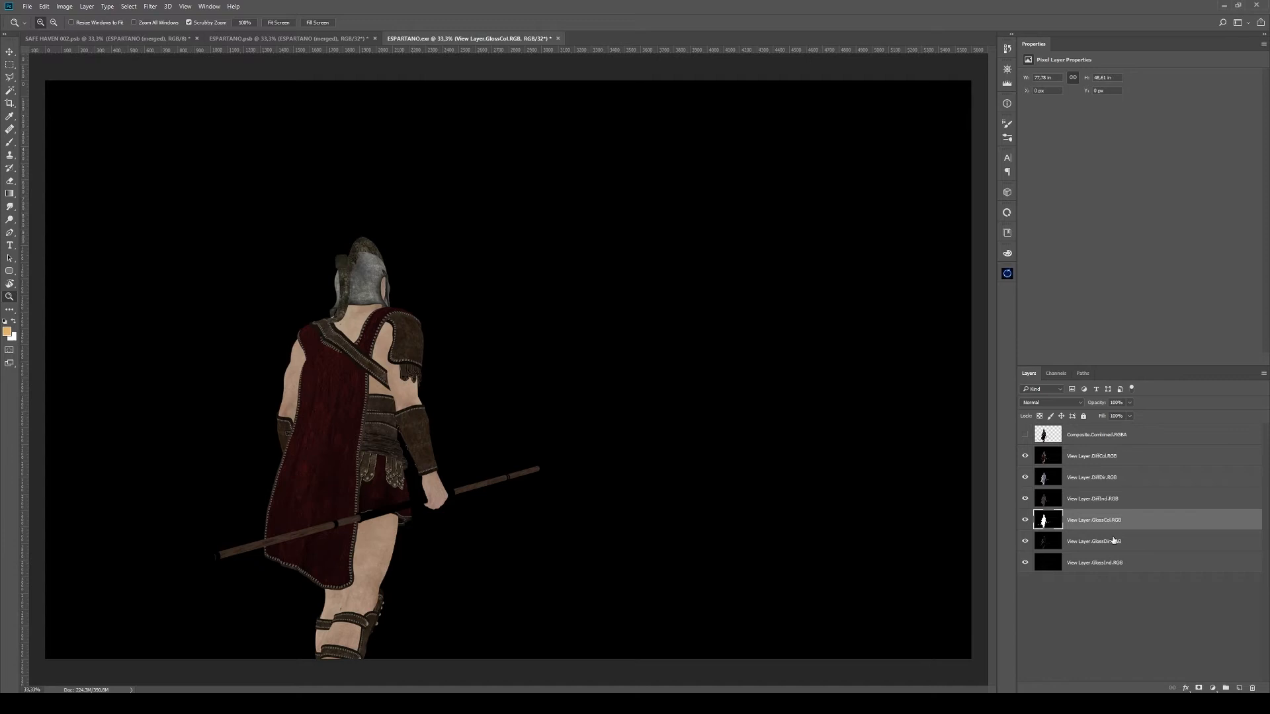
shift+click(1126, 568)
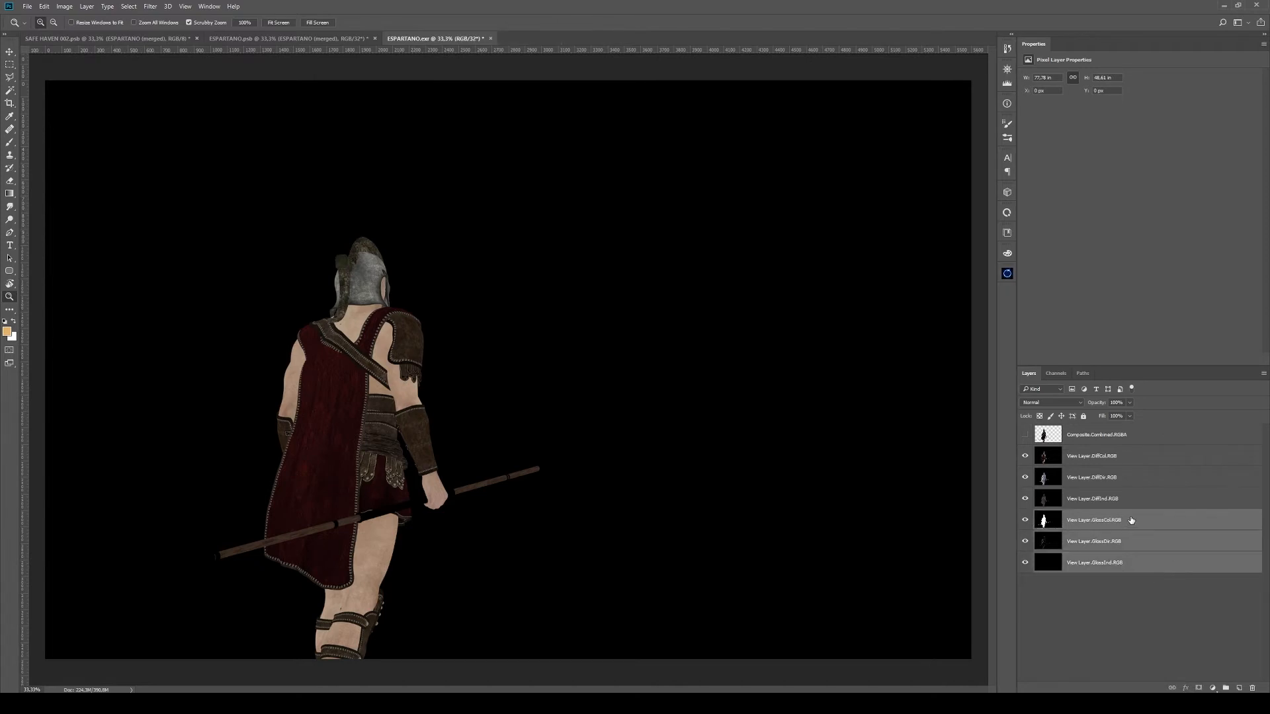
drag(1132, 520, 1119, 445)
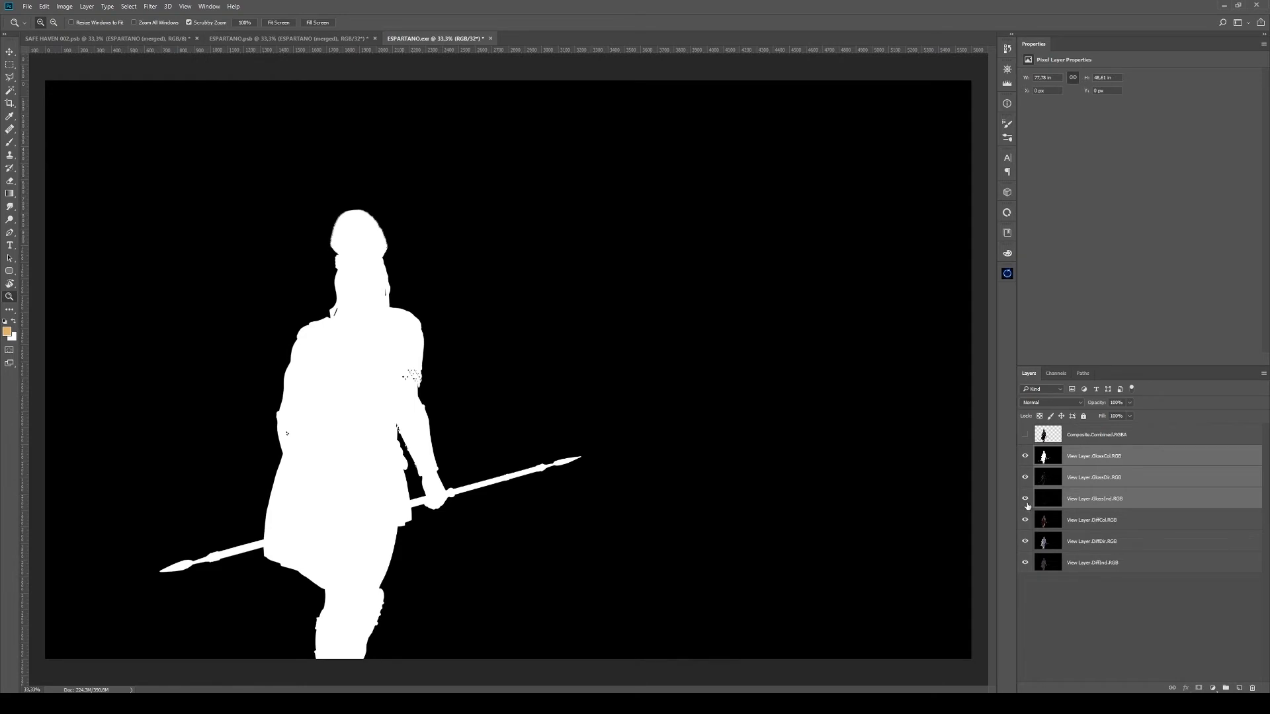
Group the GlossCol, GlossDir and GlossInd layers and name the group GLOSS
drag(1025, 456, 1026, 499)
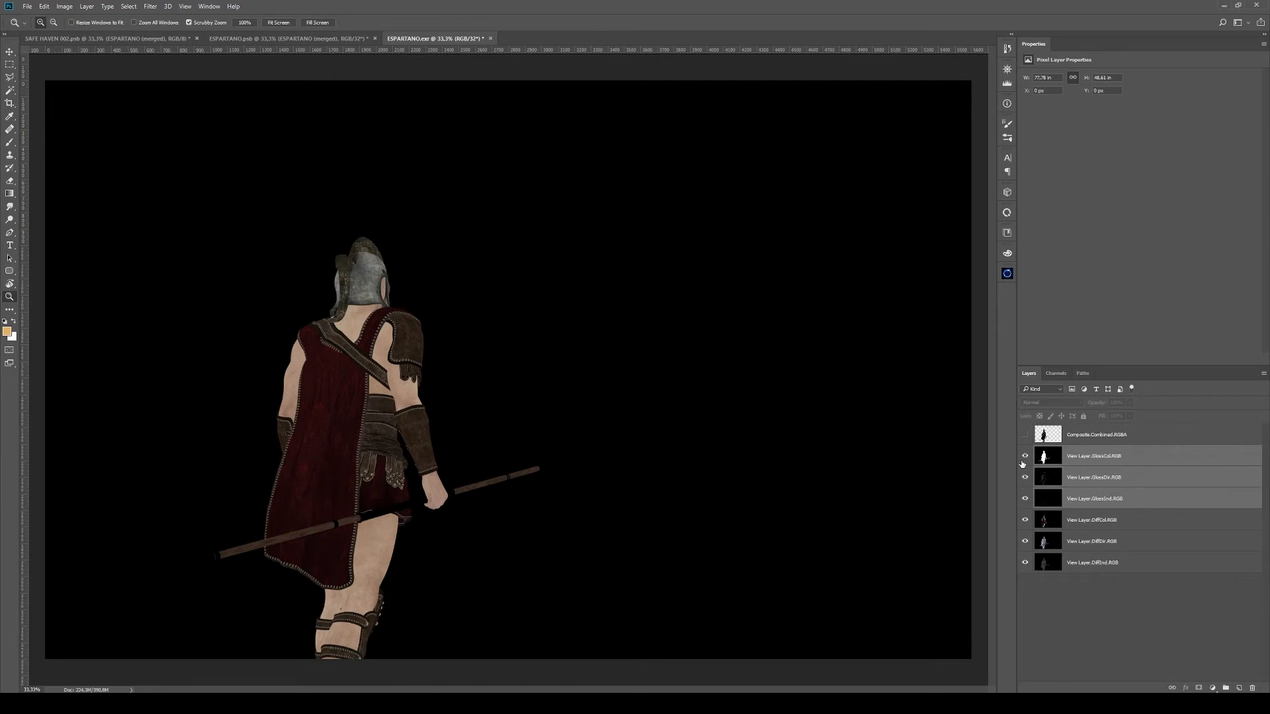
drag(1025, 456, 1025, 499)
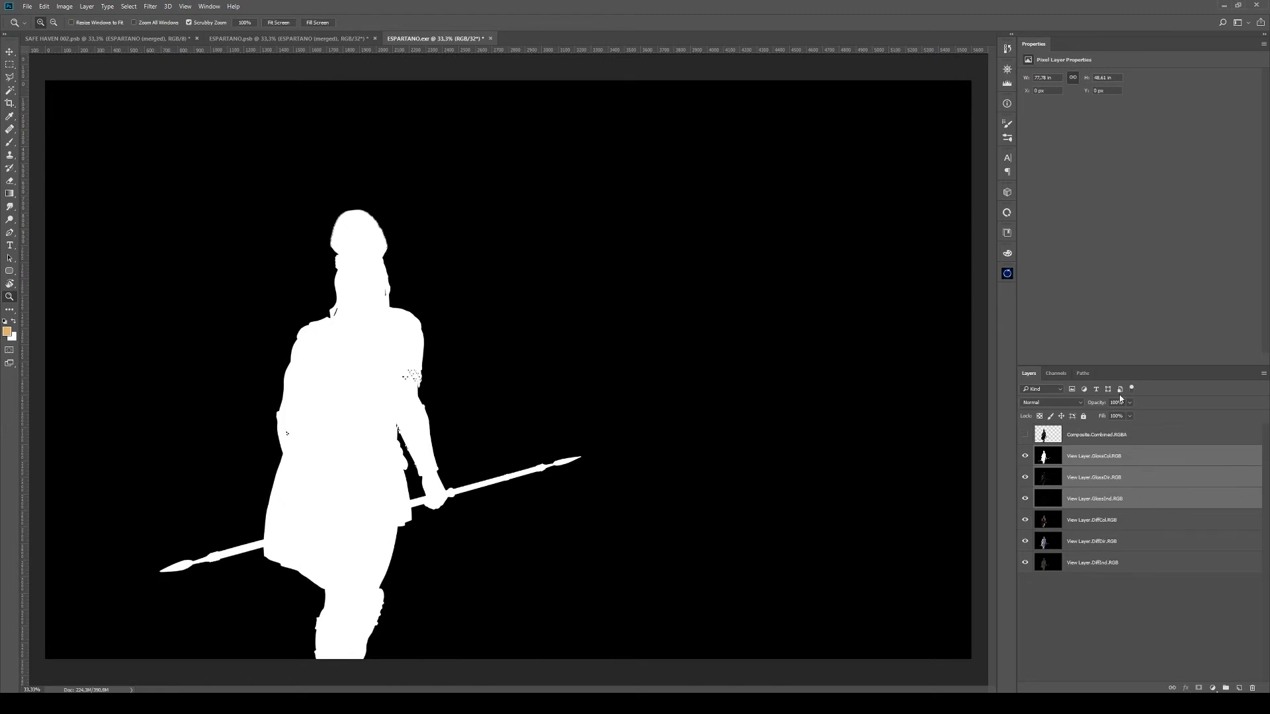
key(ctrl+g)
double_click(1062, 451)
text(GLO)
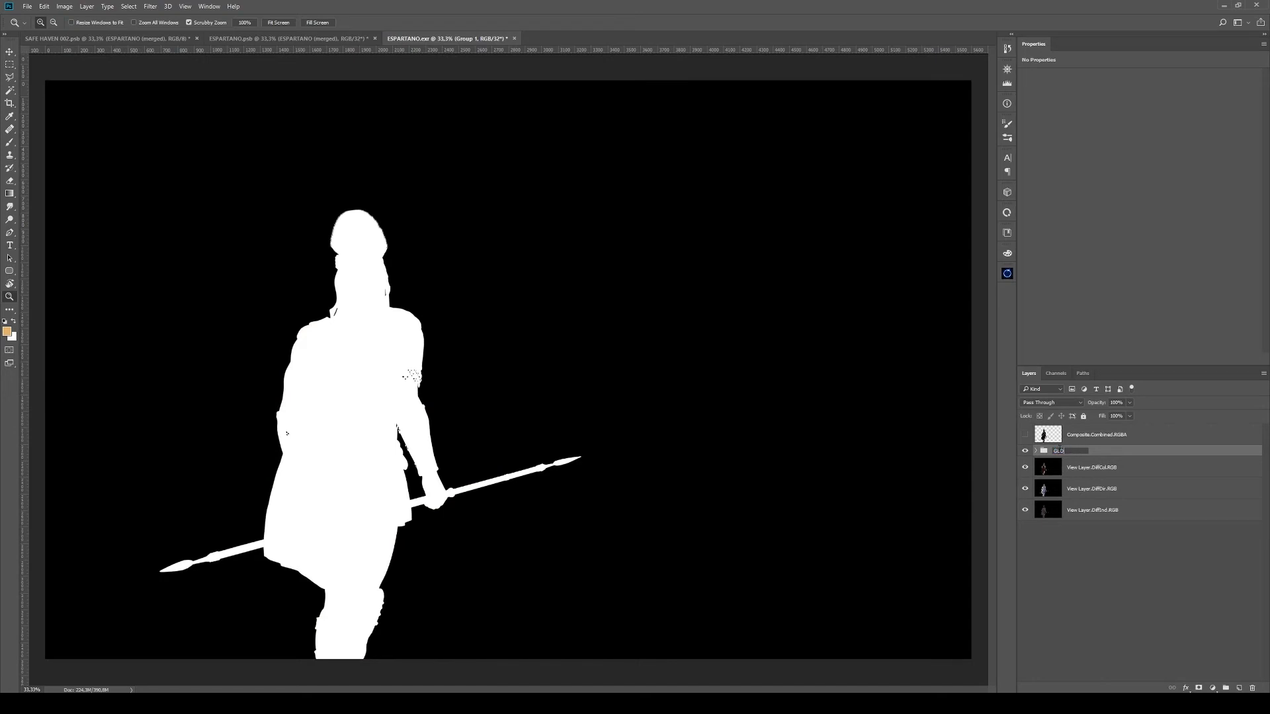
text(SS)
key(Return)
Group the DiffCol, DiffDir and DiffInd layers and name the group DIFFUSE
click(1144, 468)
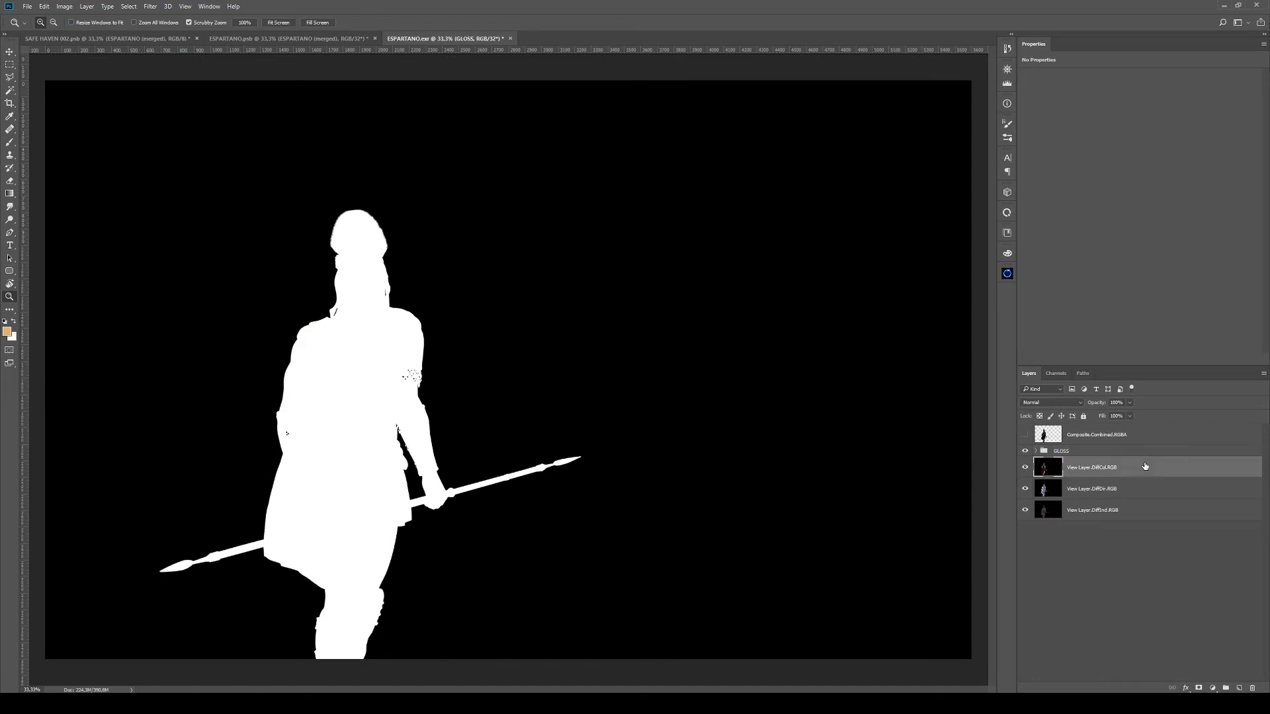
shift+click(1131, 513)
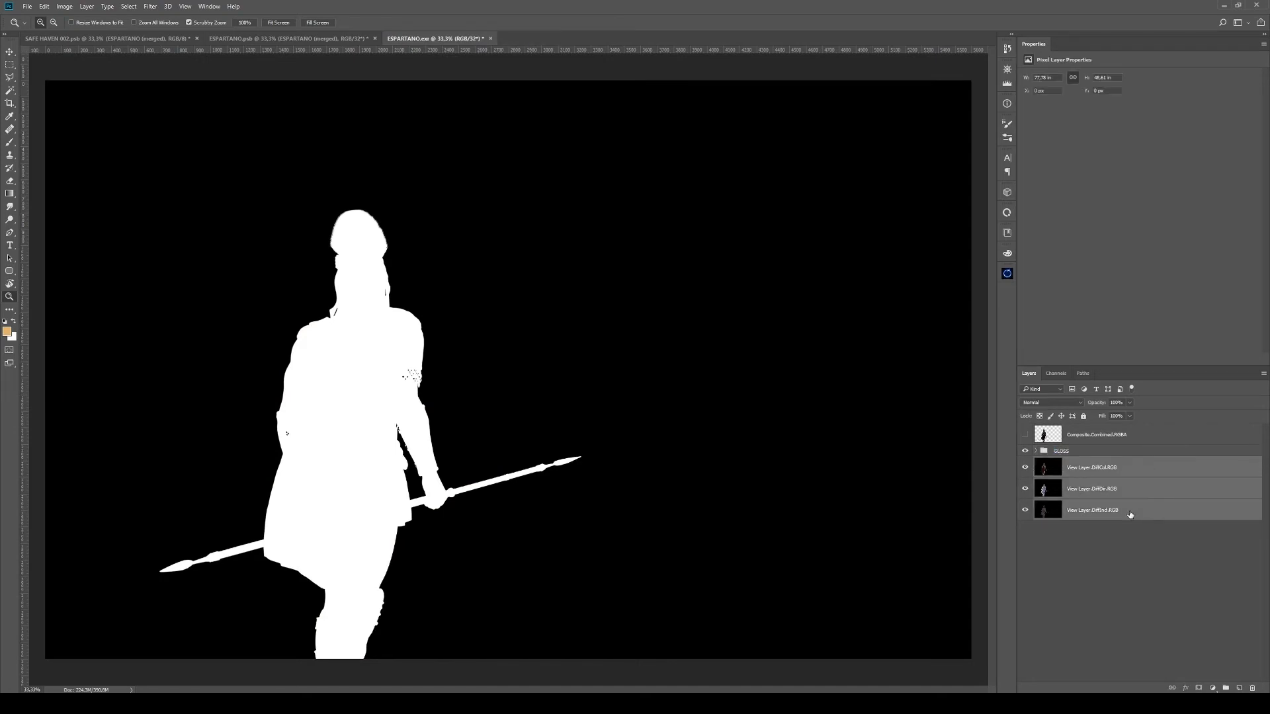
key(ctrl+g)
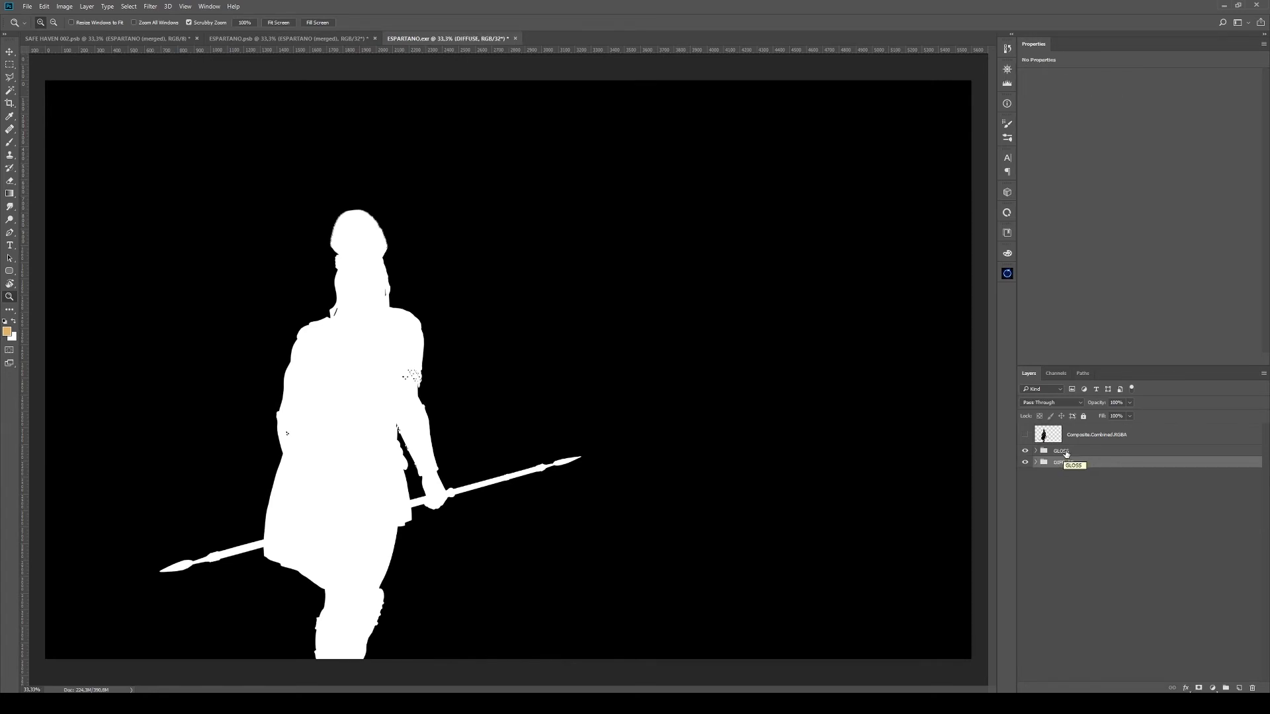
Colour-label the GLOSS group red and the DIFFUSE group yellow
click(1065, 453)
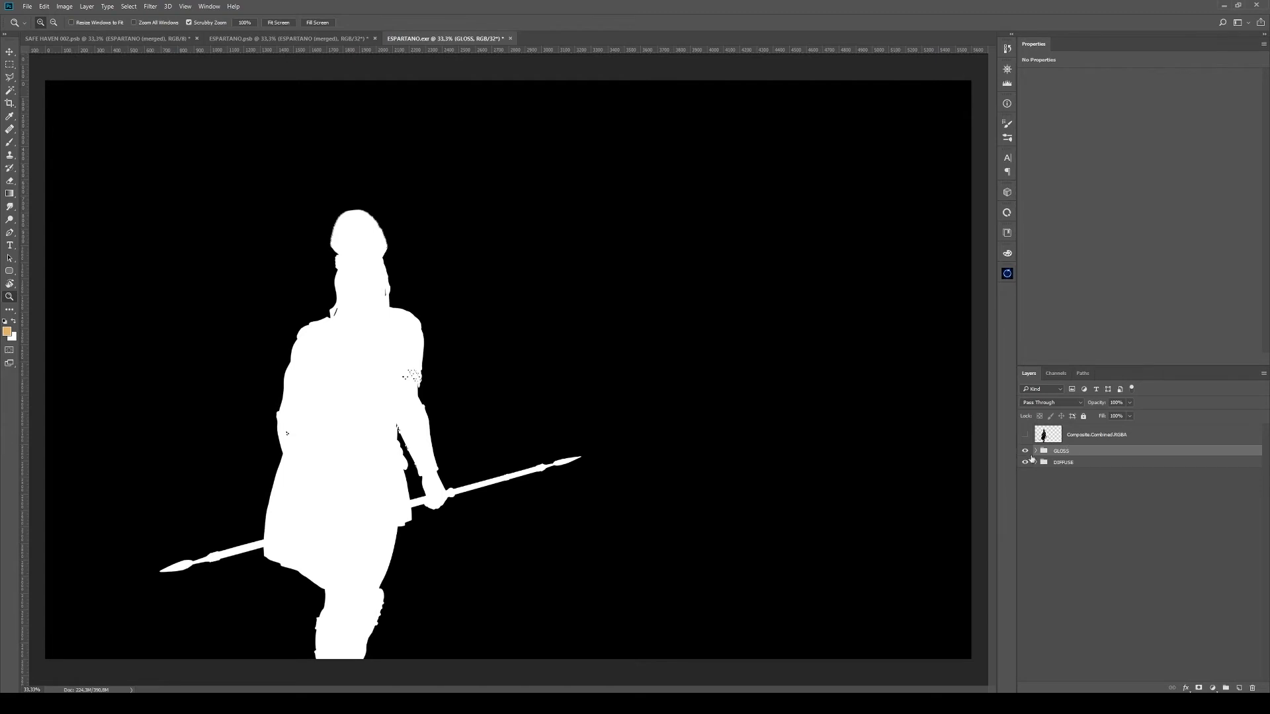
right_click(1065, 453)
click(1085, 378)
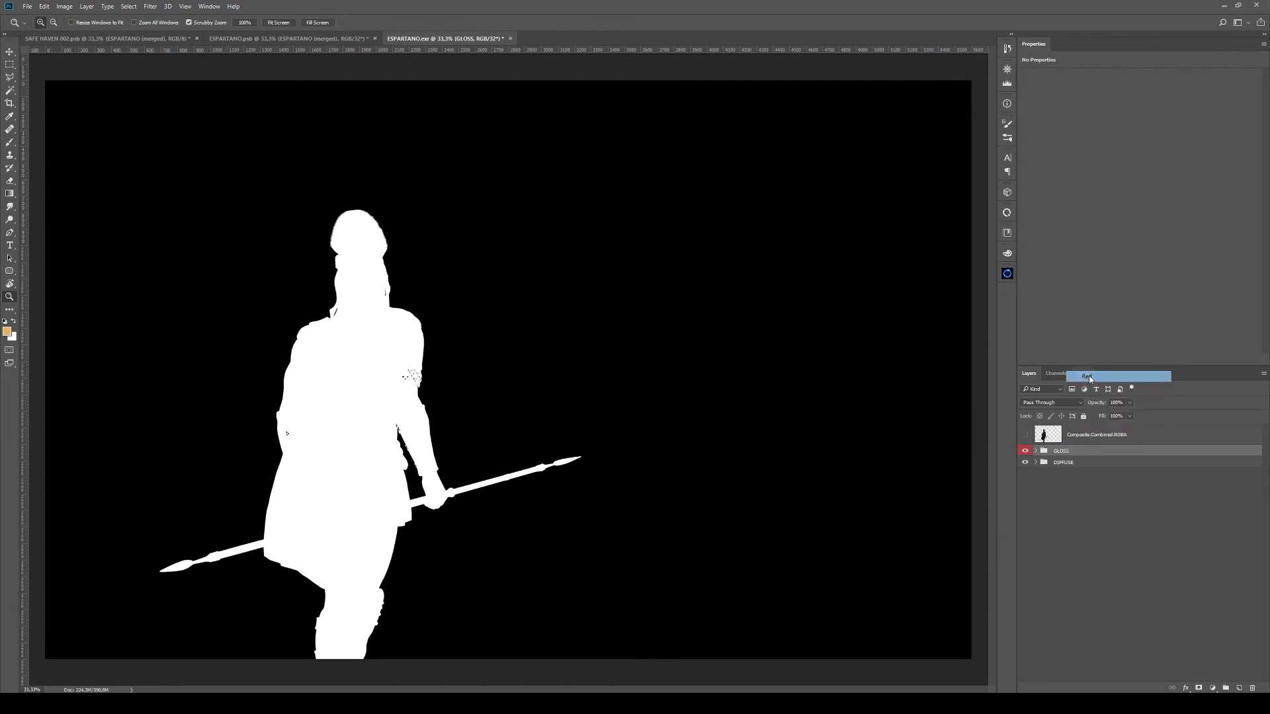
click(1077, 463)
right_click(1076, 462)
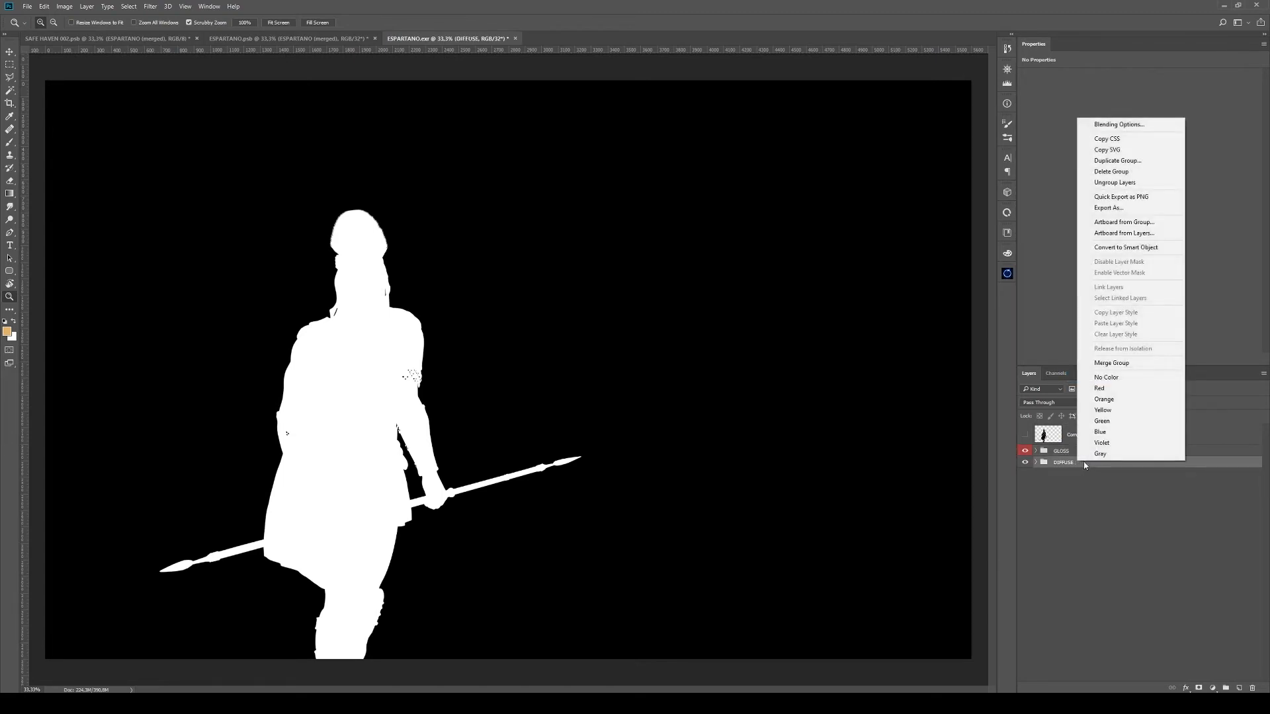
click(1114, 411)
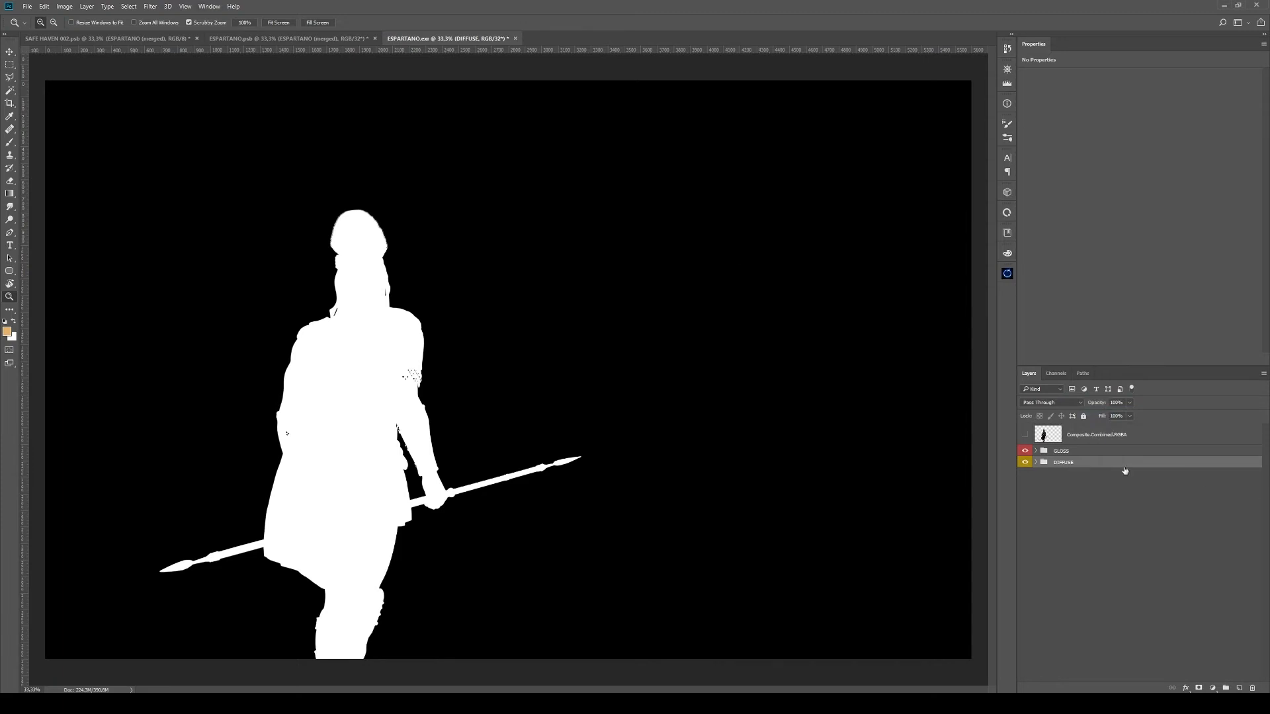
Hide the GLOSS group and move View Layer.DiffCol beneath DiffDir and DiffInd inside the DIFFUSE group
click(1045, 454)
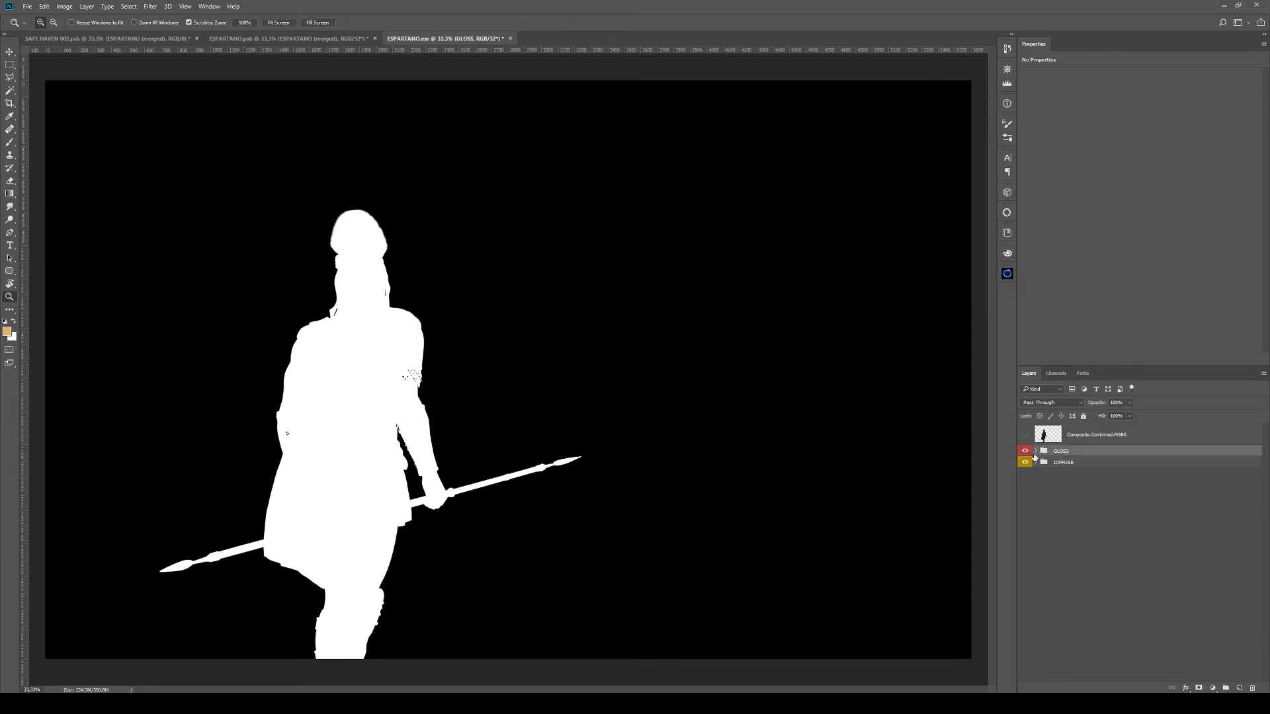
click(1025, 453)
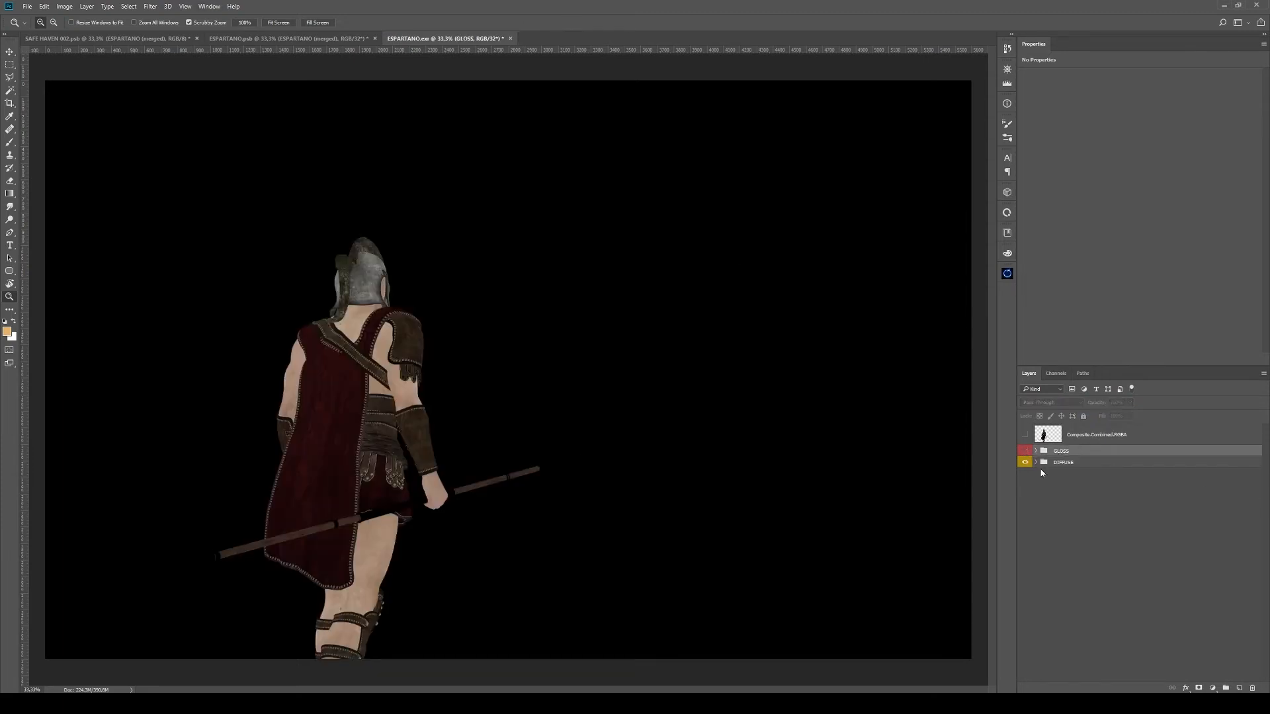
click(1036, 462)
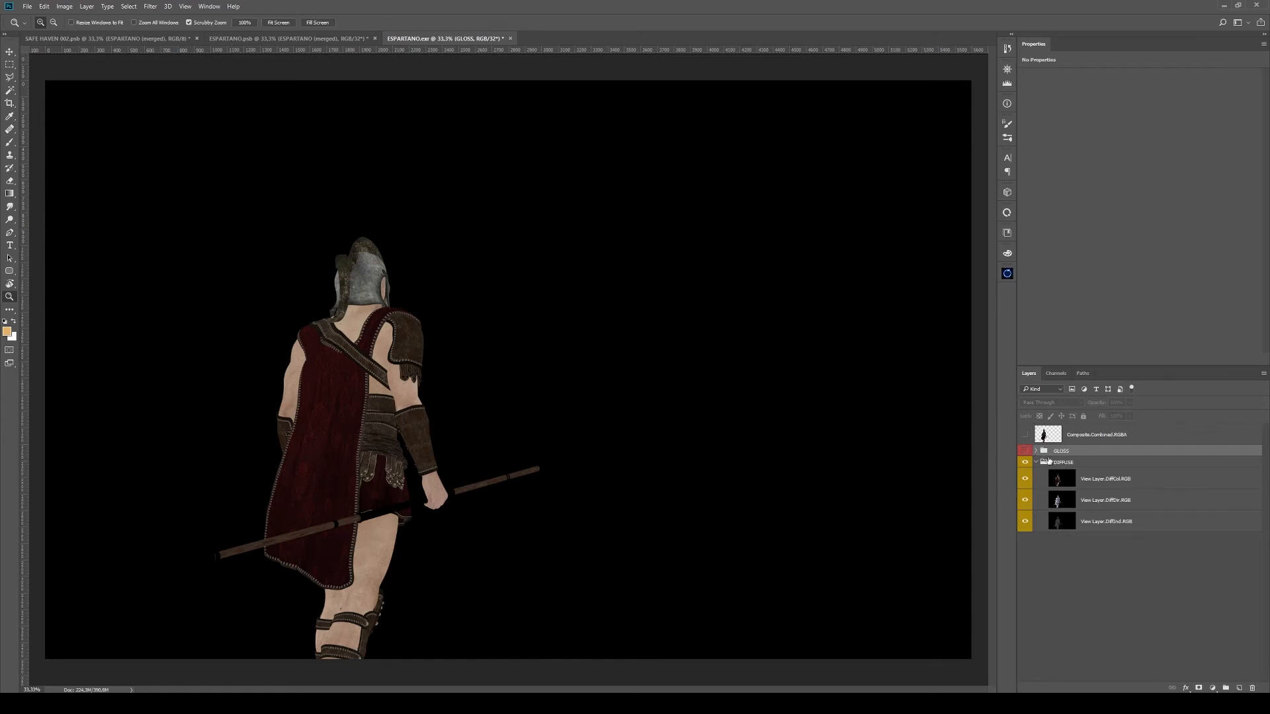
drag(1108, 481, 1108, 527)
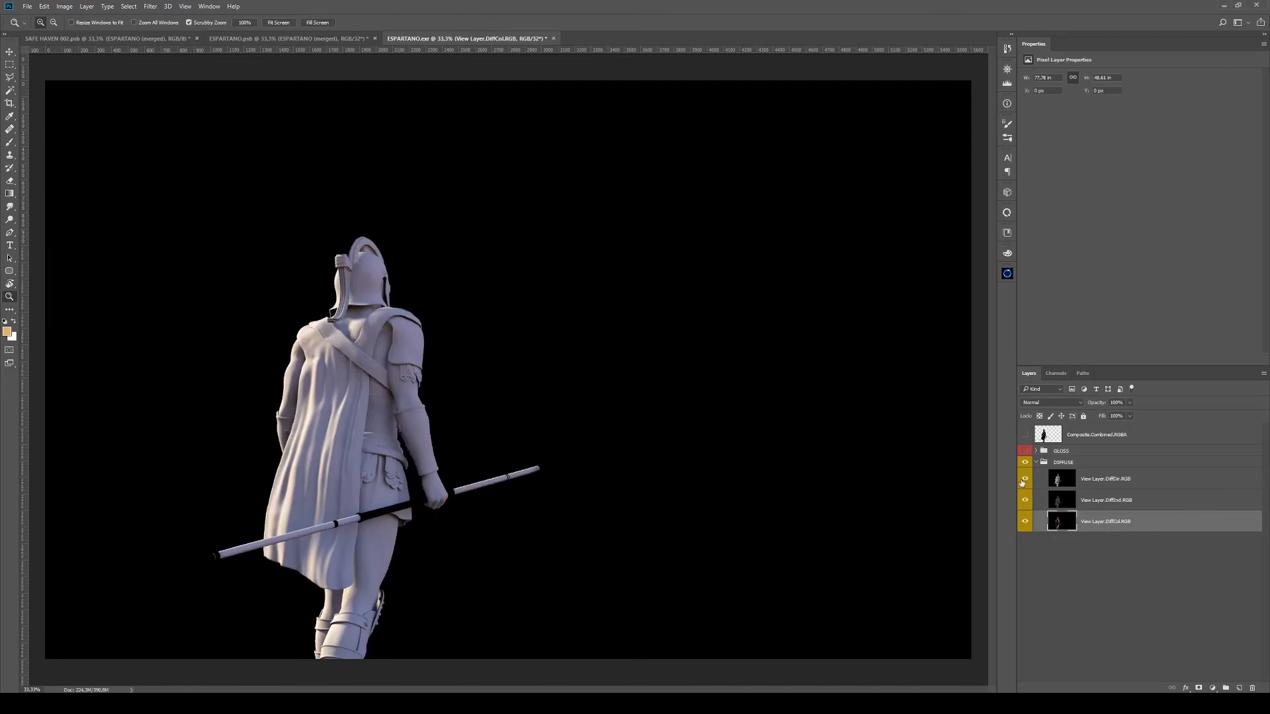
drag(1024, 482, 1024, 500)
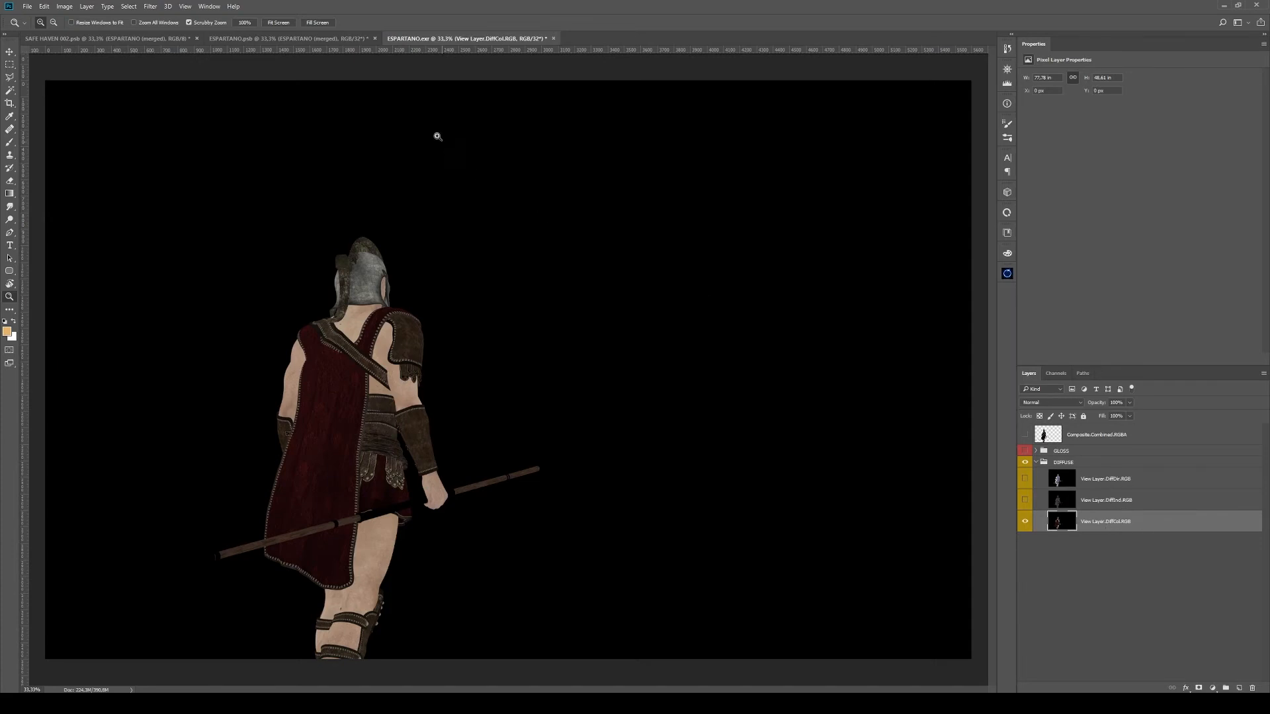
Group the DiffDir and DiffInd layers inside DIFFUSE, name the subgroup DIR + IND and expand it
click(1151, 481)
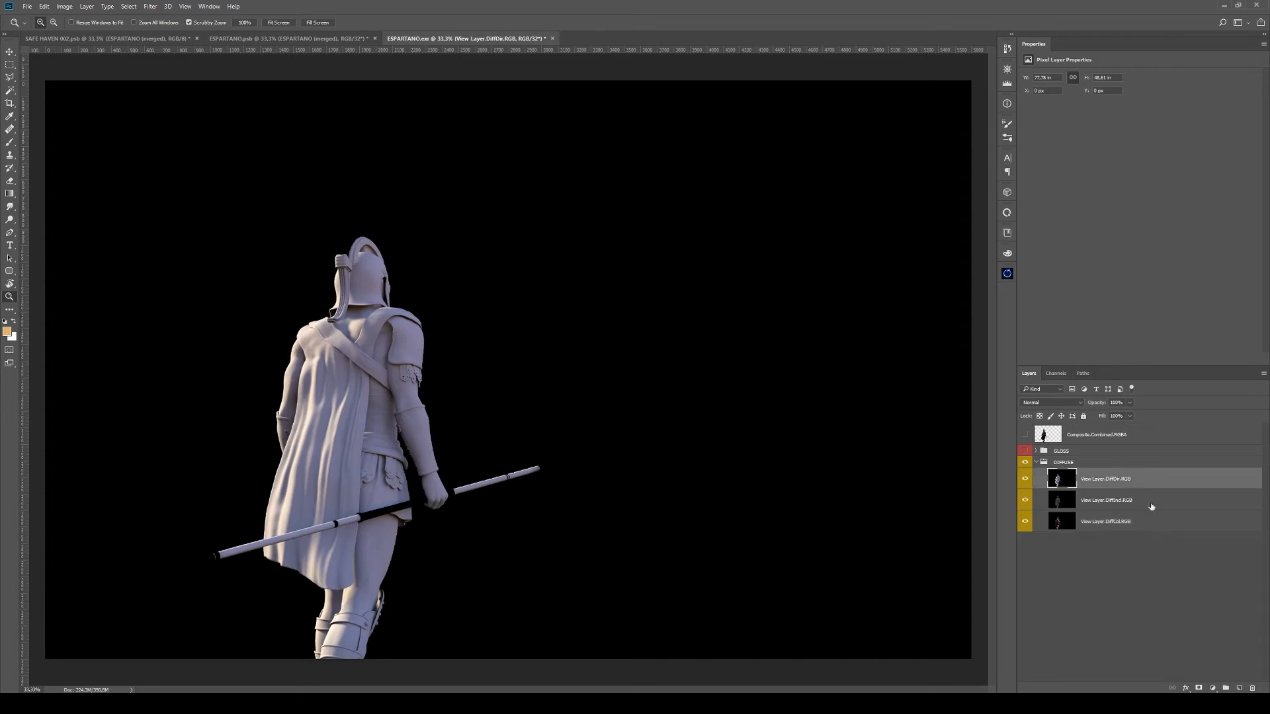
shift+click(1136, 506)
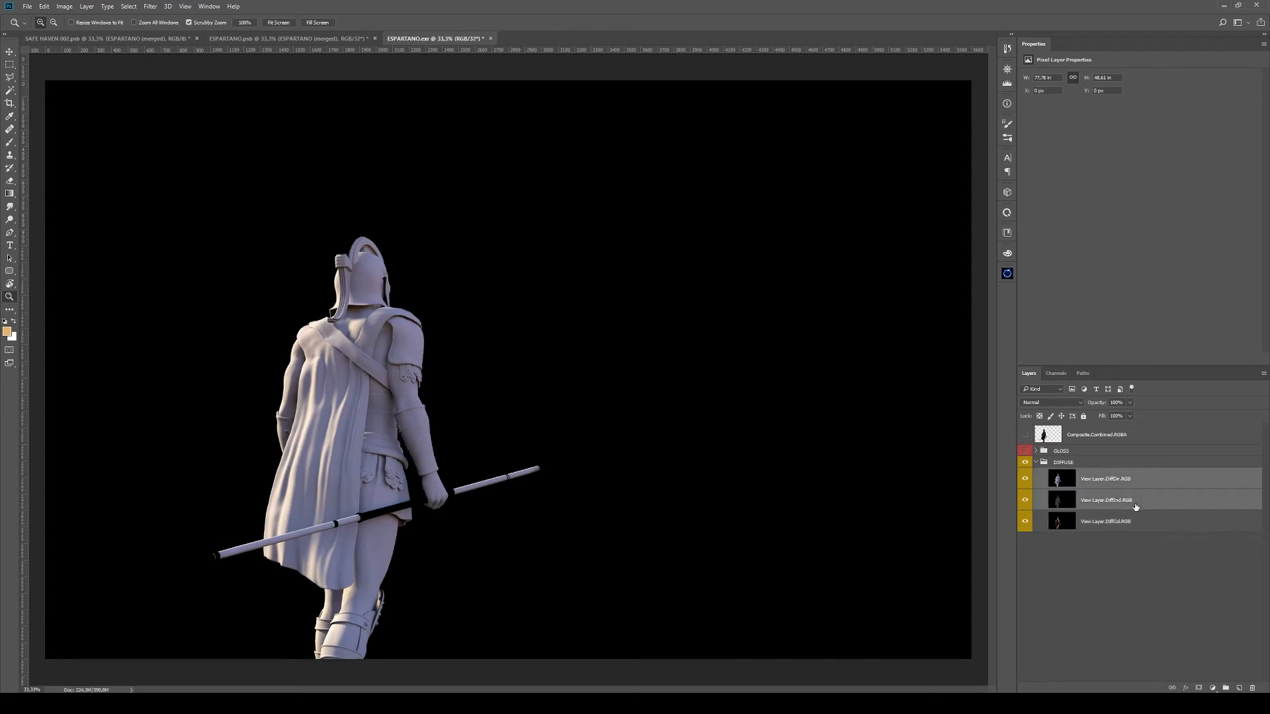
key(ctrl+g)
double_click(1072, 474)
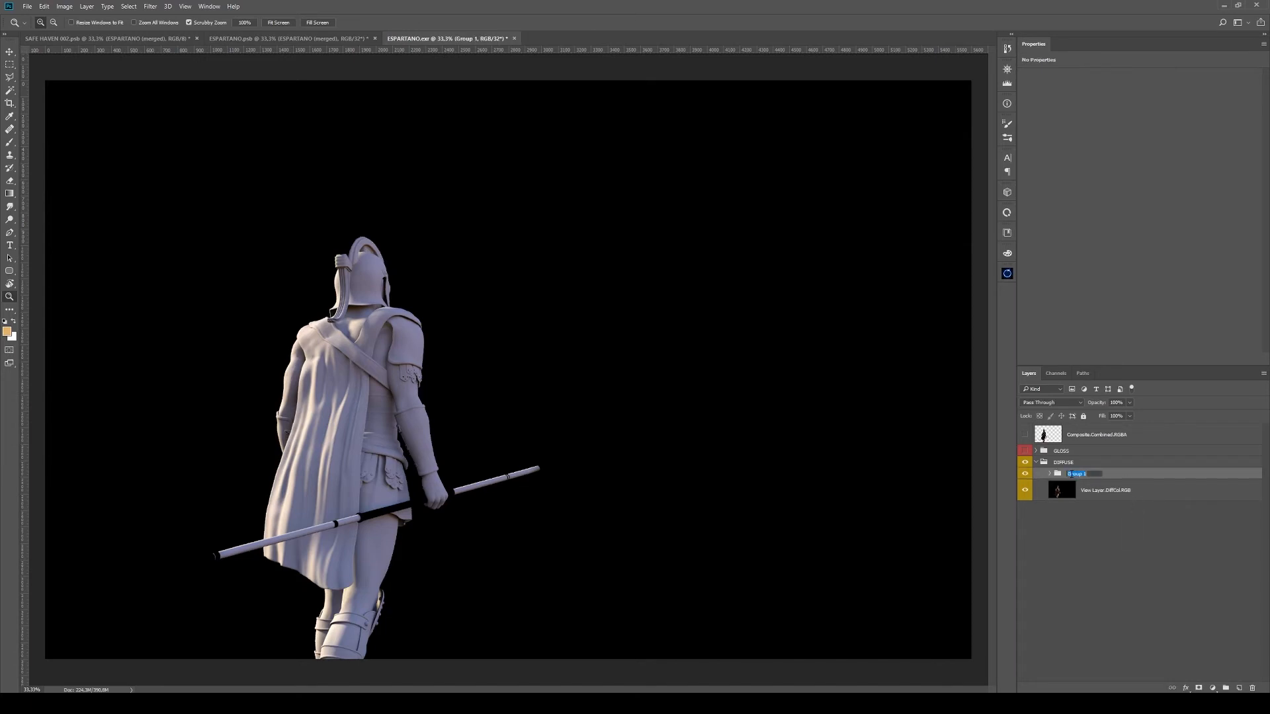
text(DIR + IND)
key(Return)
click(1050, 474)
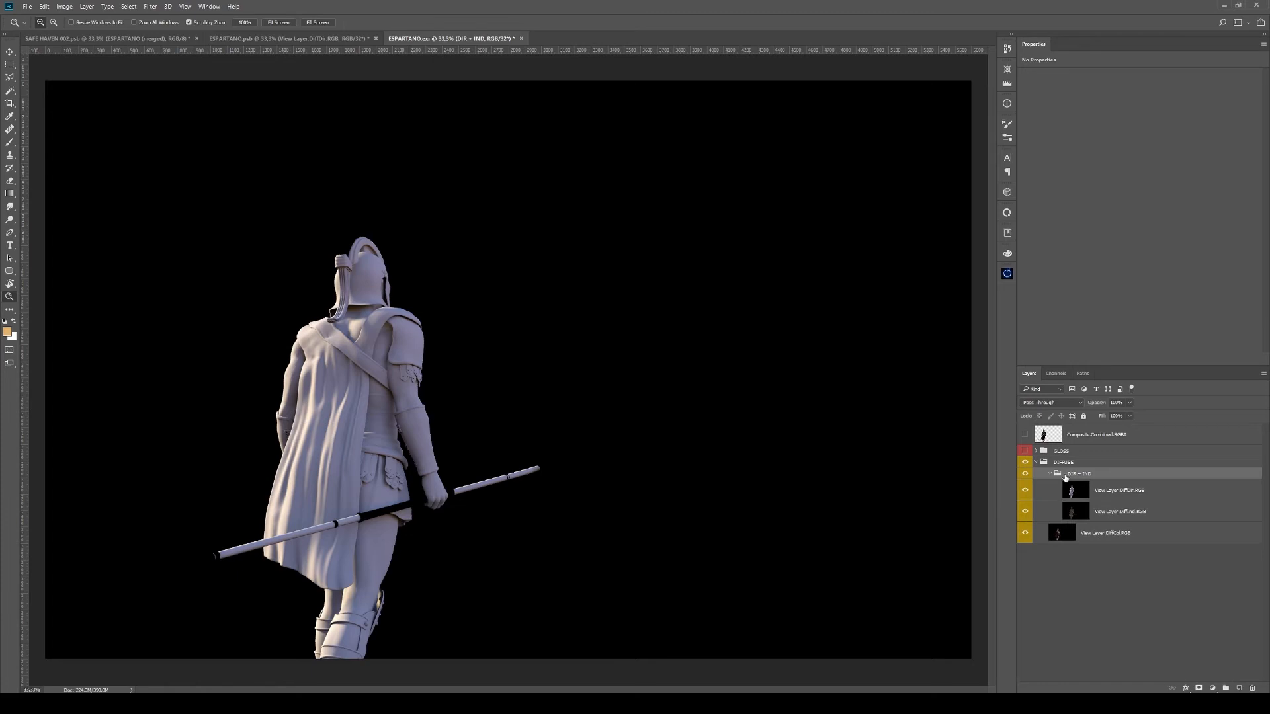
Set the diffuse DIR + IND subgroup to Multiply and its View Layer.DiffDir layer to Linear Dodge (Add)
click(1043, 403)
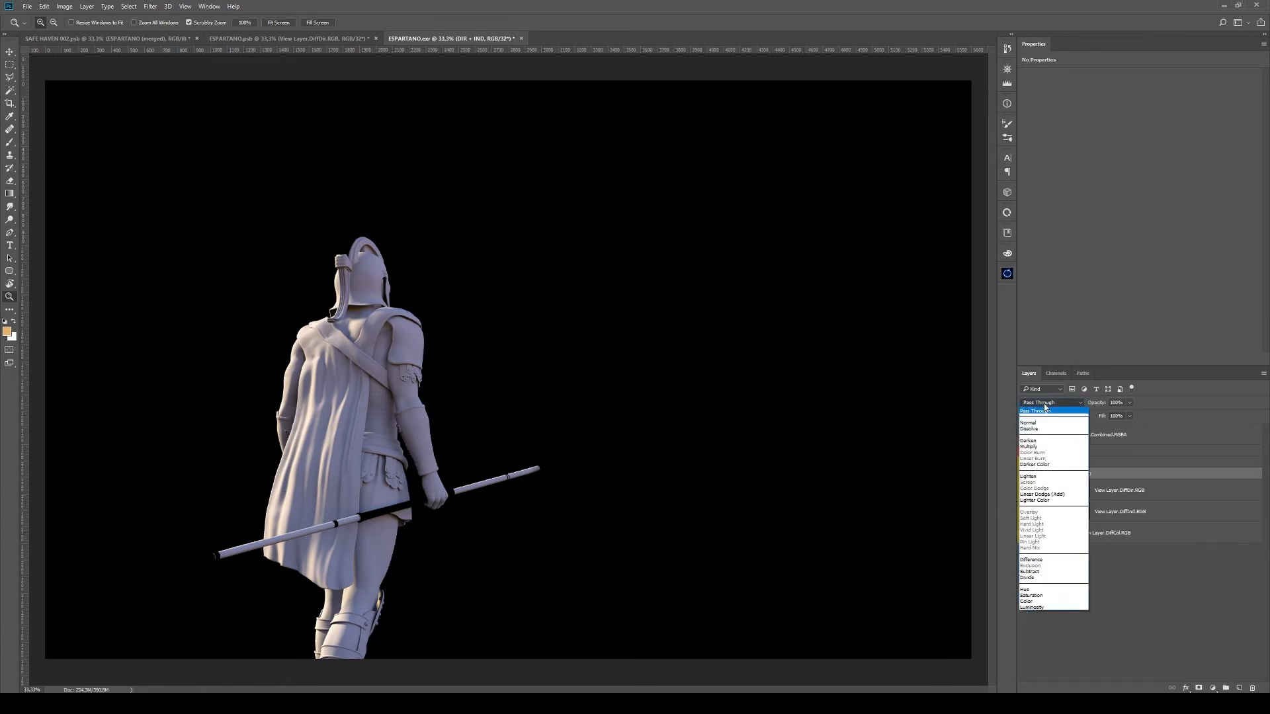
click(1044, 447)
click(1154, 493)
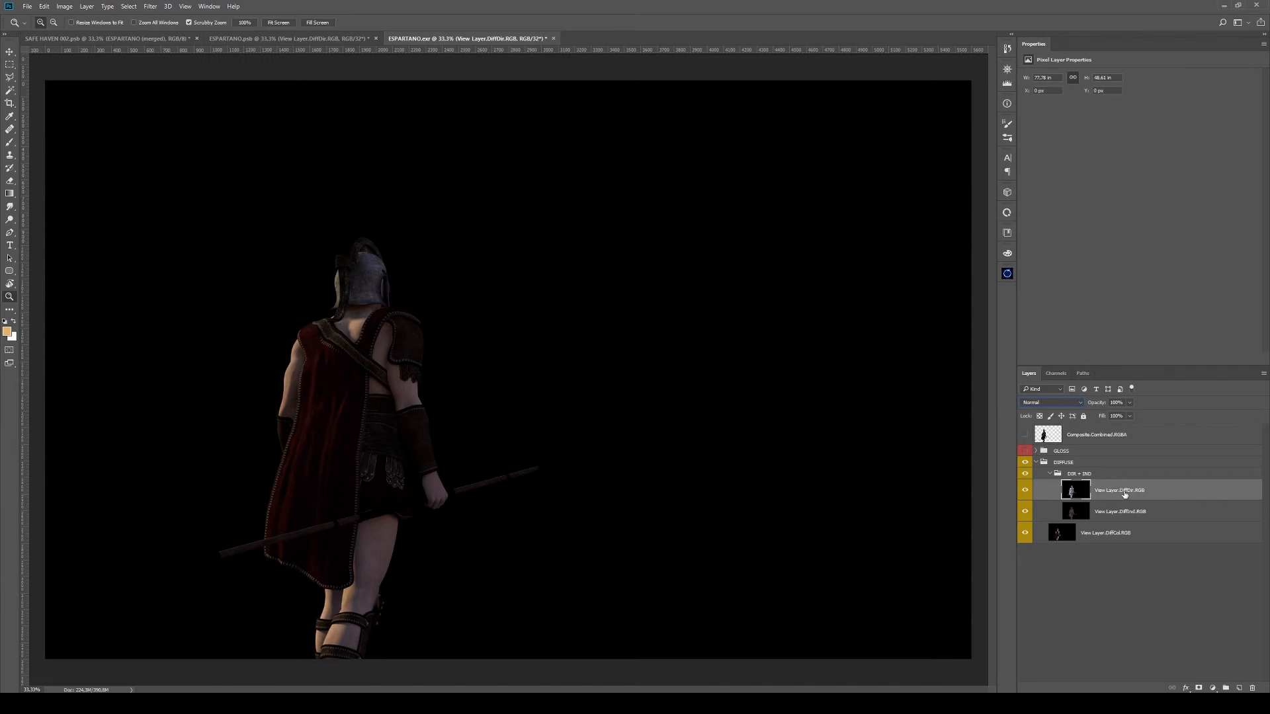
click(1052, 404)
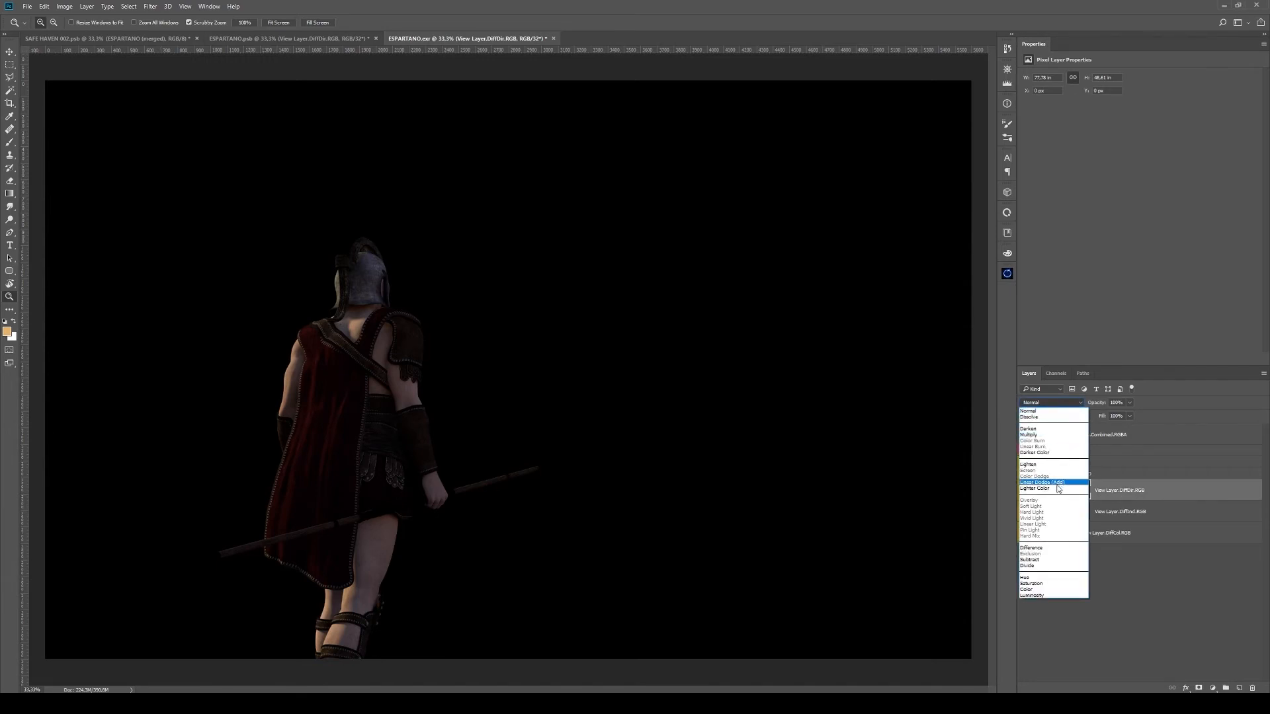
click(1057, 483)
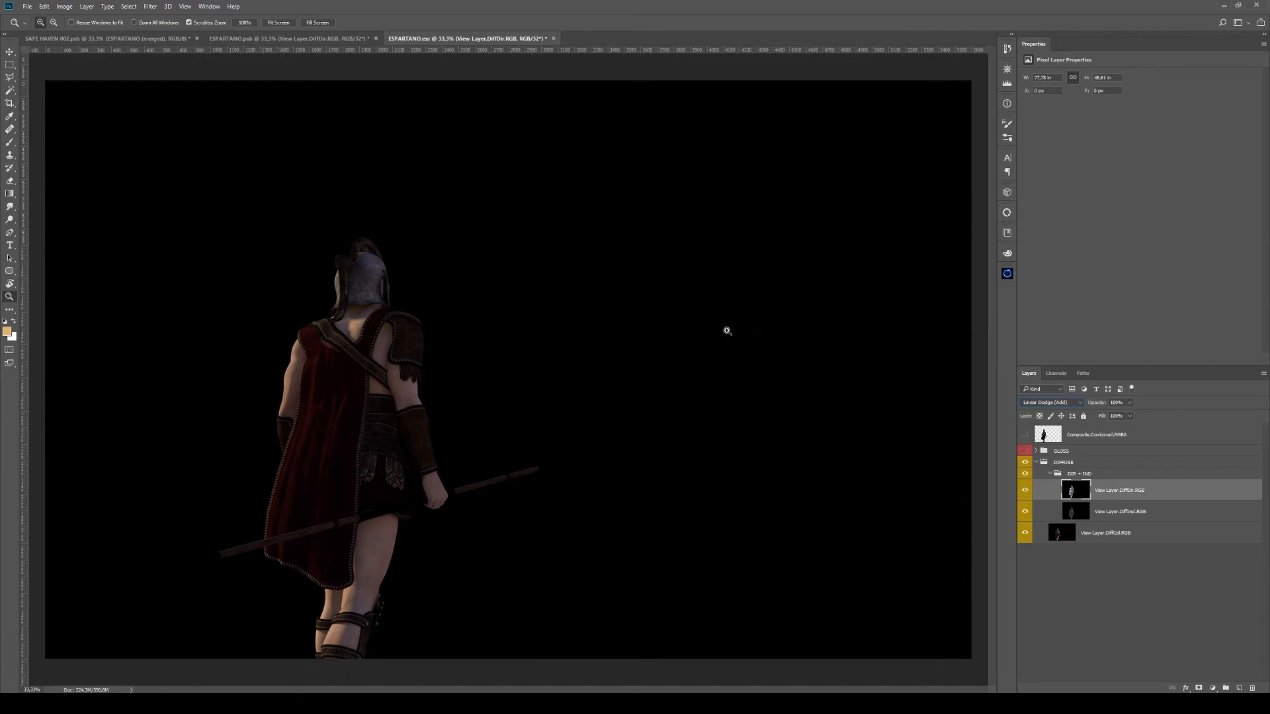
Duplicate the Composite.Combined layer, show the copy and move it beside the rebuilt soldier, in the empty right half of the canvas
click(1118, 435)
key(ctrl+j)
click(1028, 438)
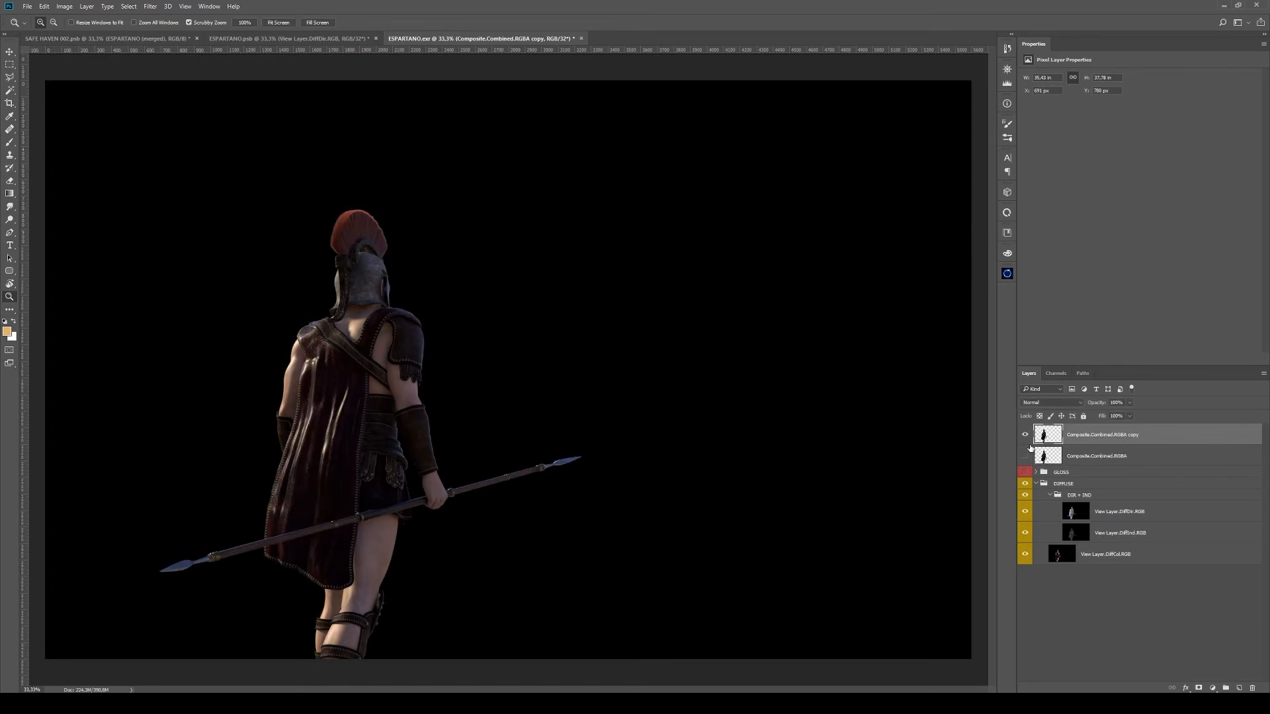
key(v)
key(alt+v)
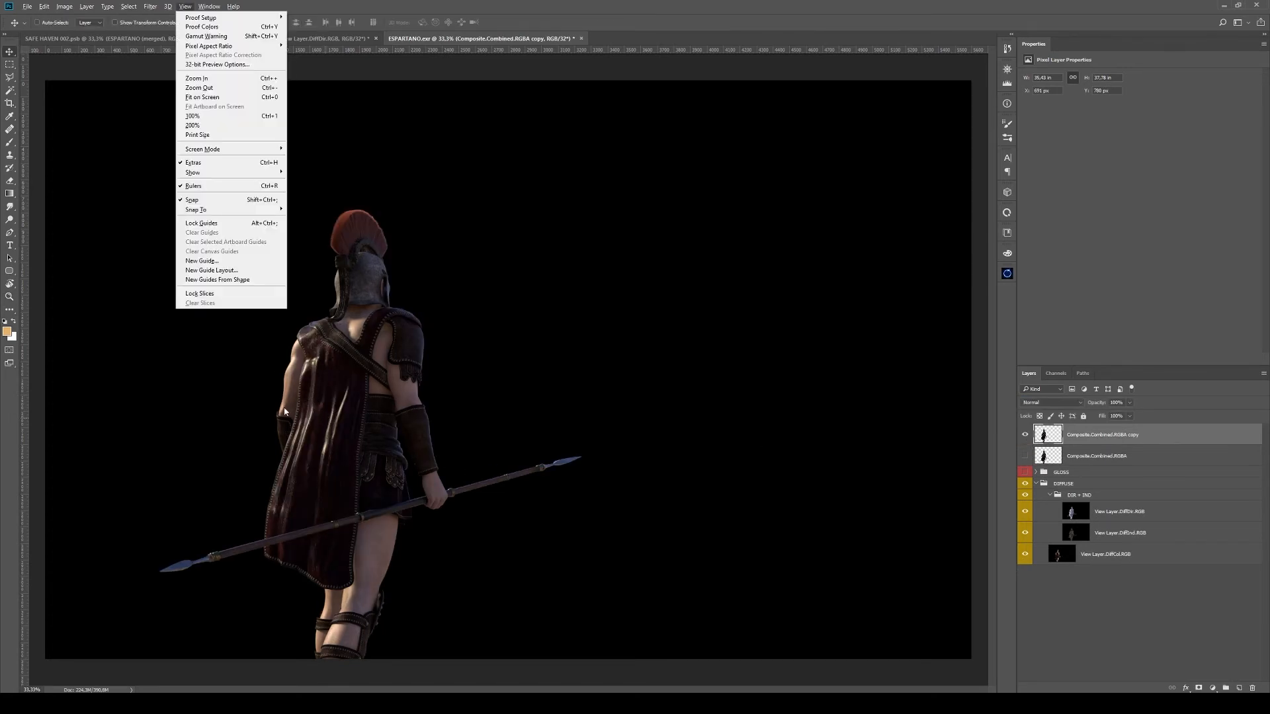
click(316, 416)
drag(316, 416, 752, 416)
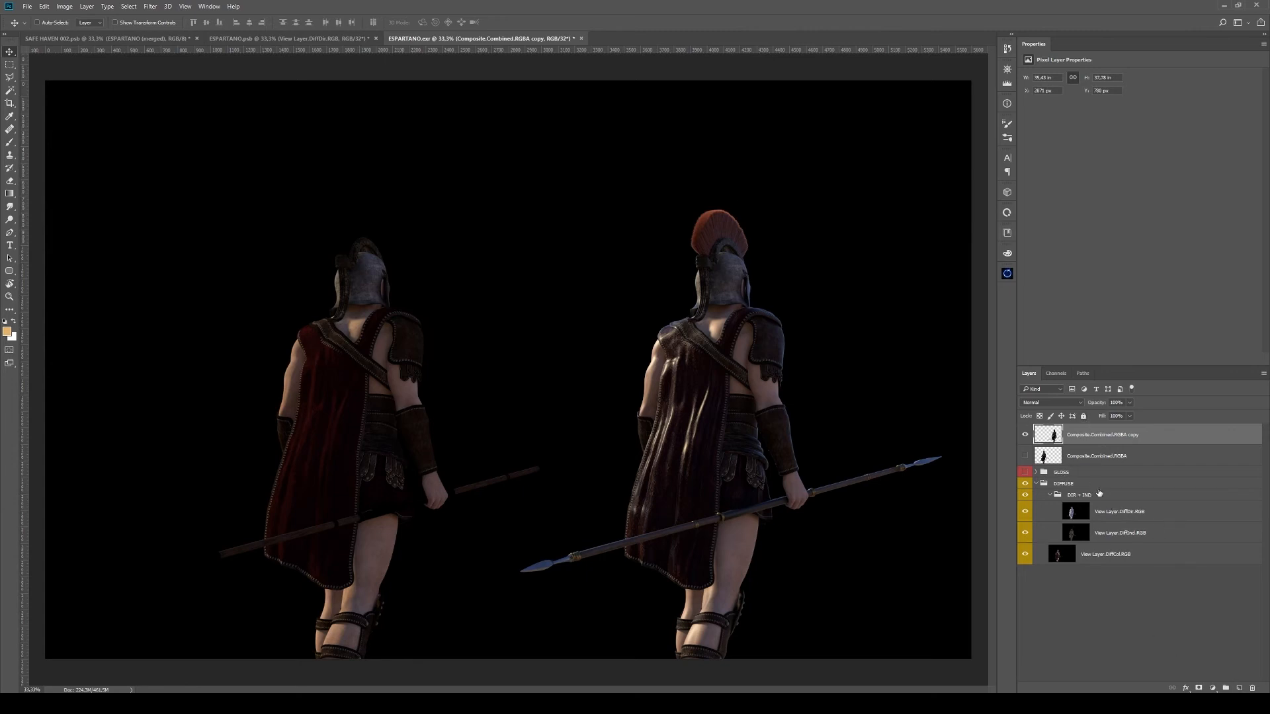
Collapse DIFFUSE, show the GLOSS group and move View Layer.GlossCol beneath GlossDir and GlossInd inside it
click(1104, 511)
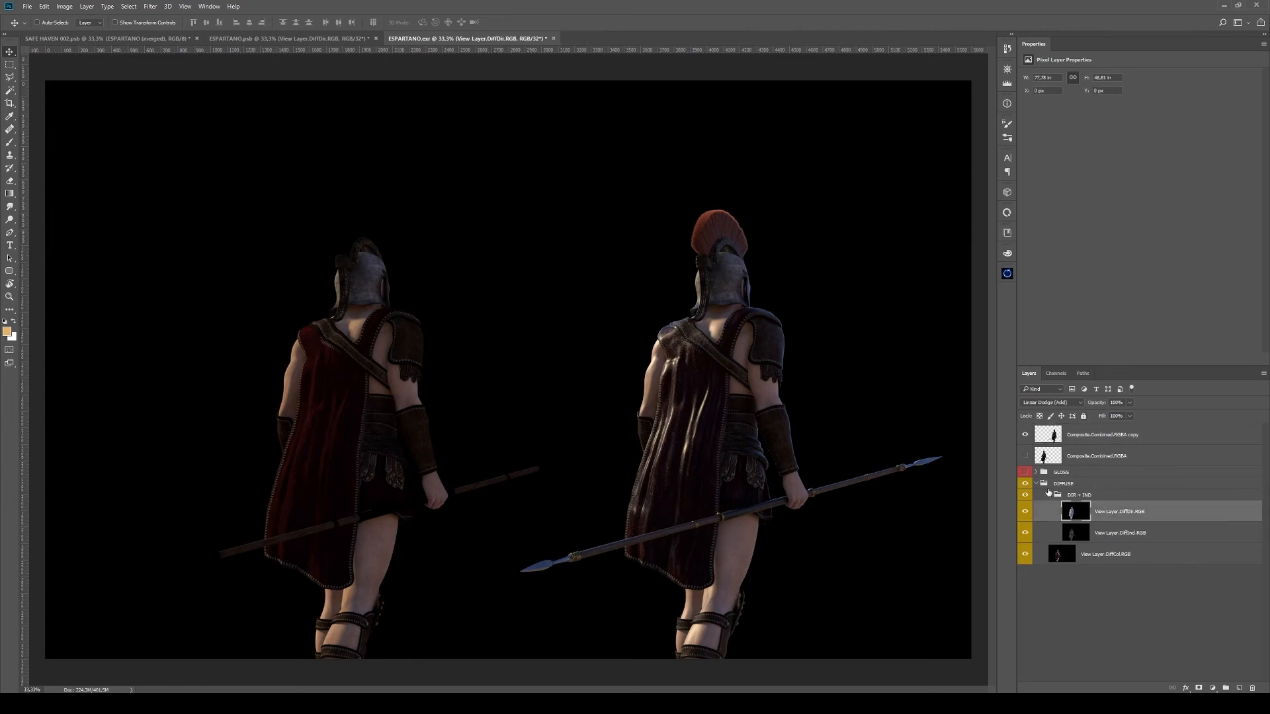
click(1036, 484)
click(1024, 472)
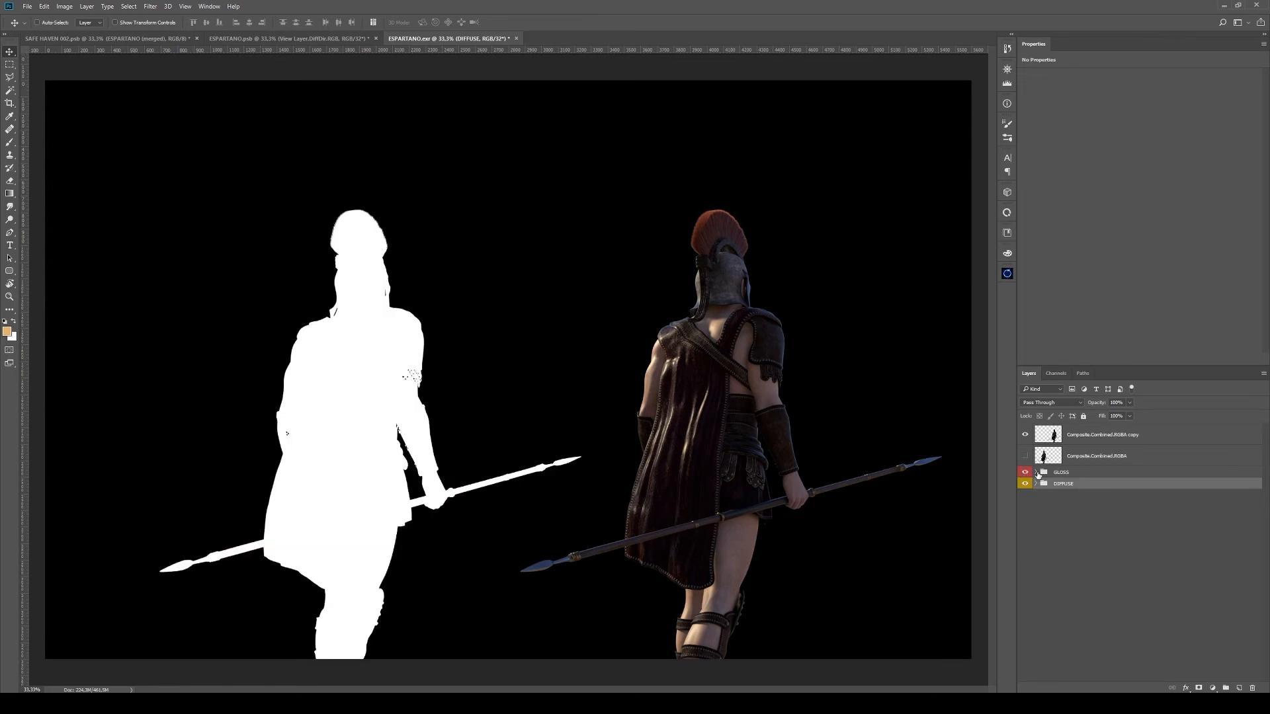
click(1036, 472)
drag(1127, 497, 1128, 534)
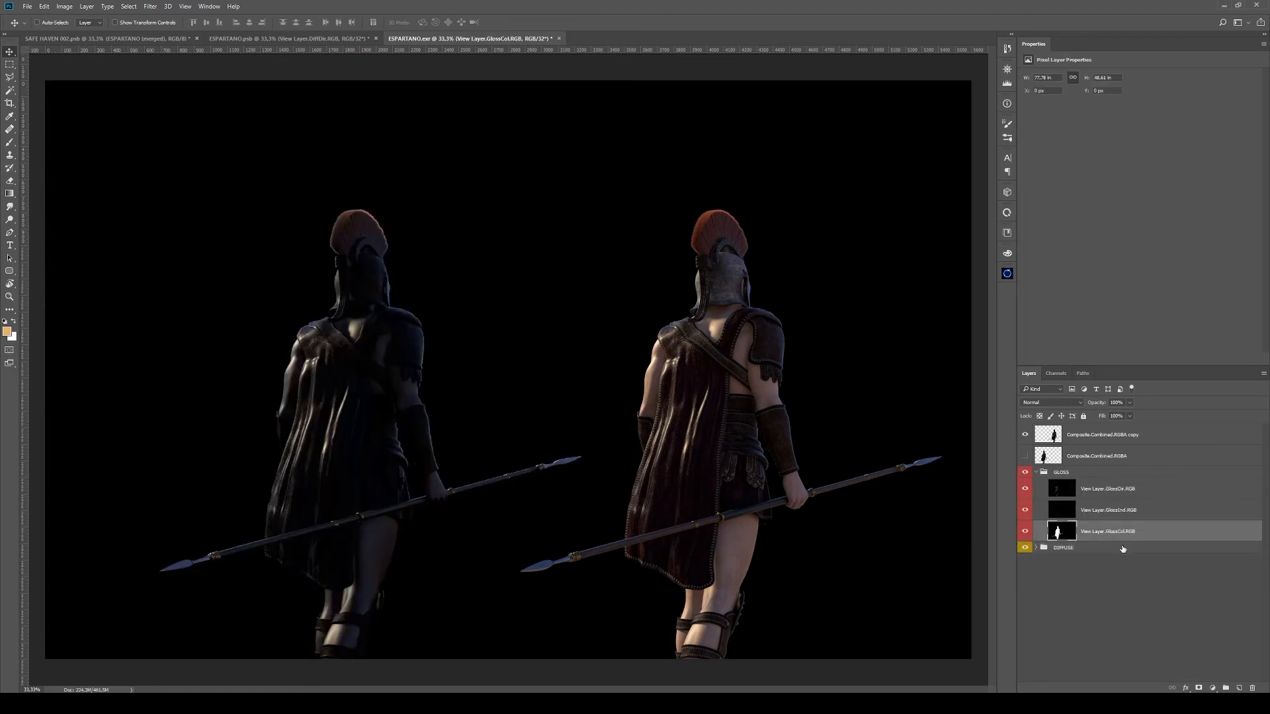
Group the GlossDir and GlossInd layers inside GLOSS and name the subgroup DIR + IND, matching the diffuse subgroup
click(1103, 493)
shift+click(1159, 516)
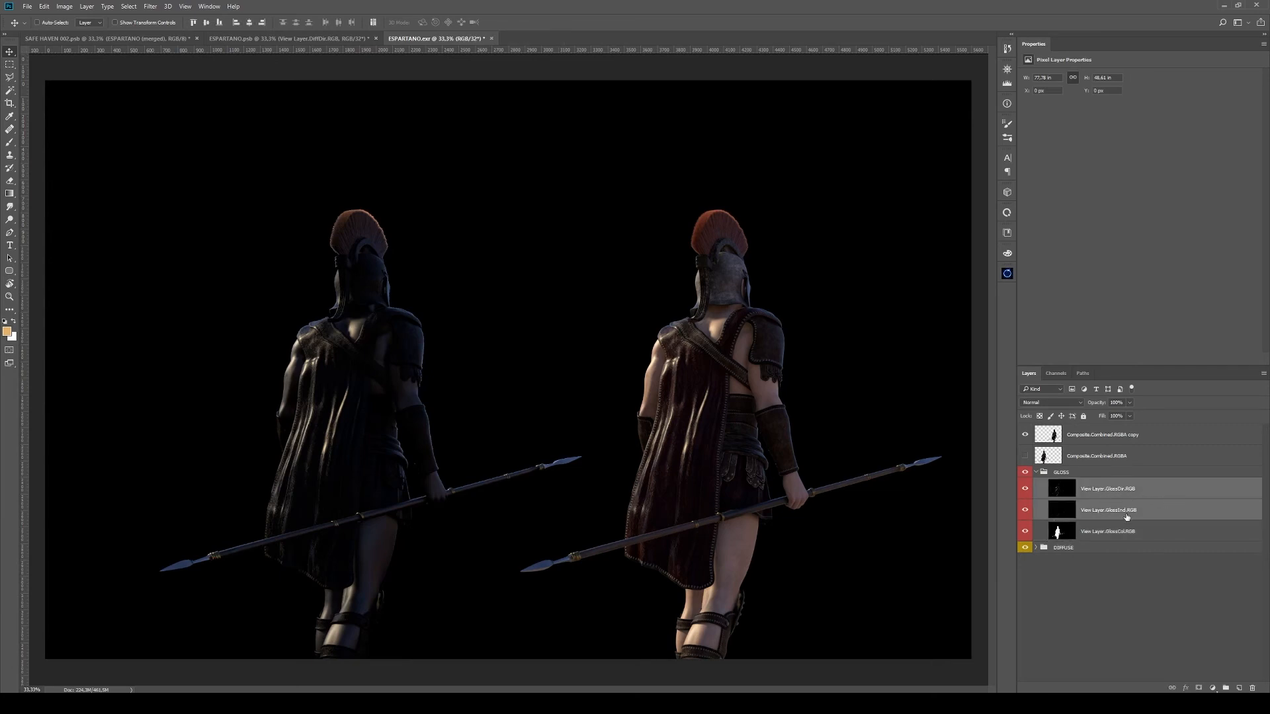
key(ctrl+g)
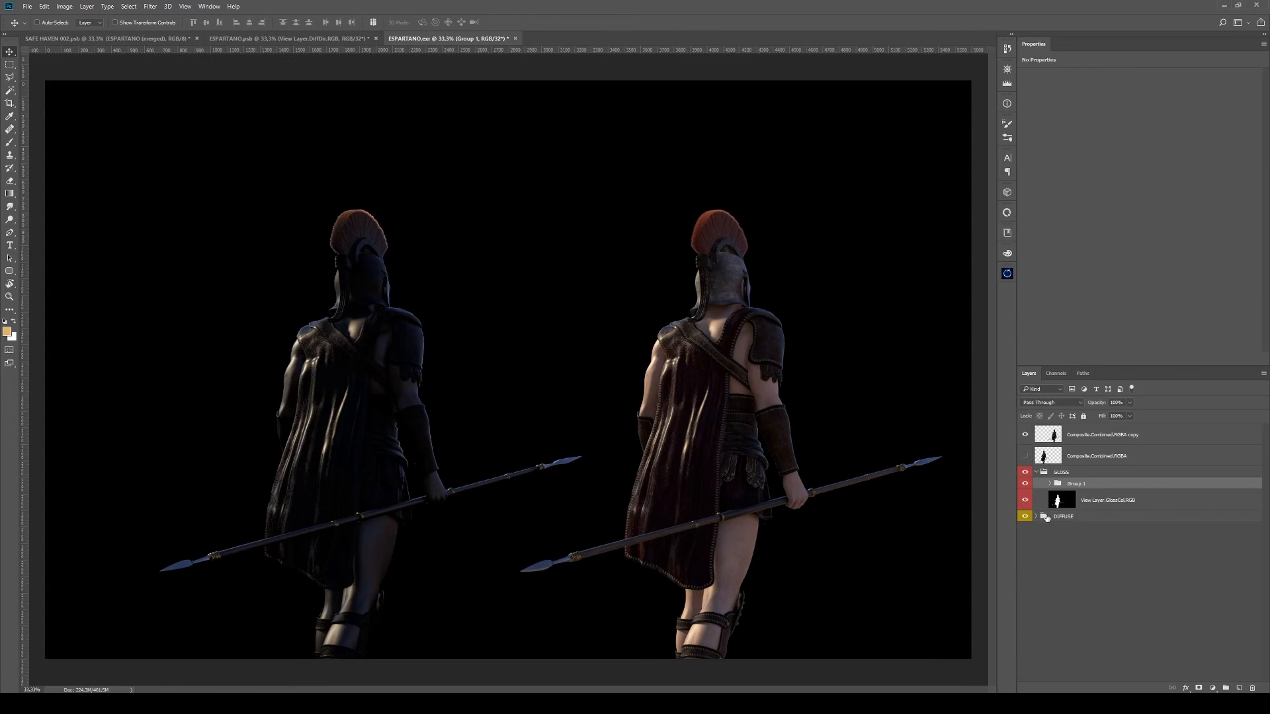
click(1036, 516)
double_click(1084, 529)
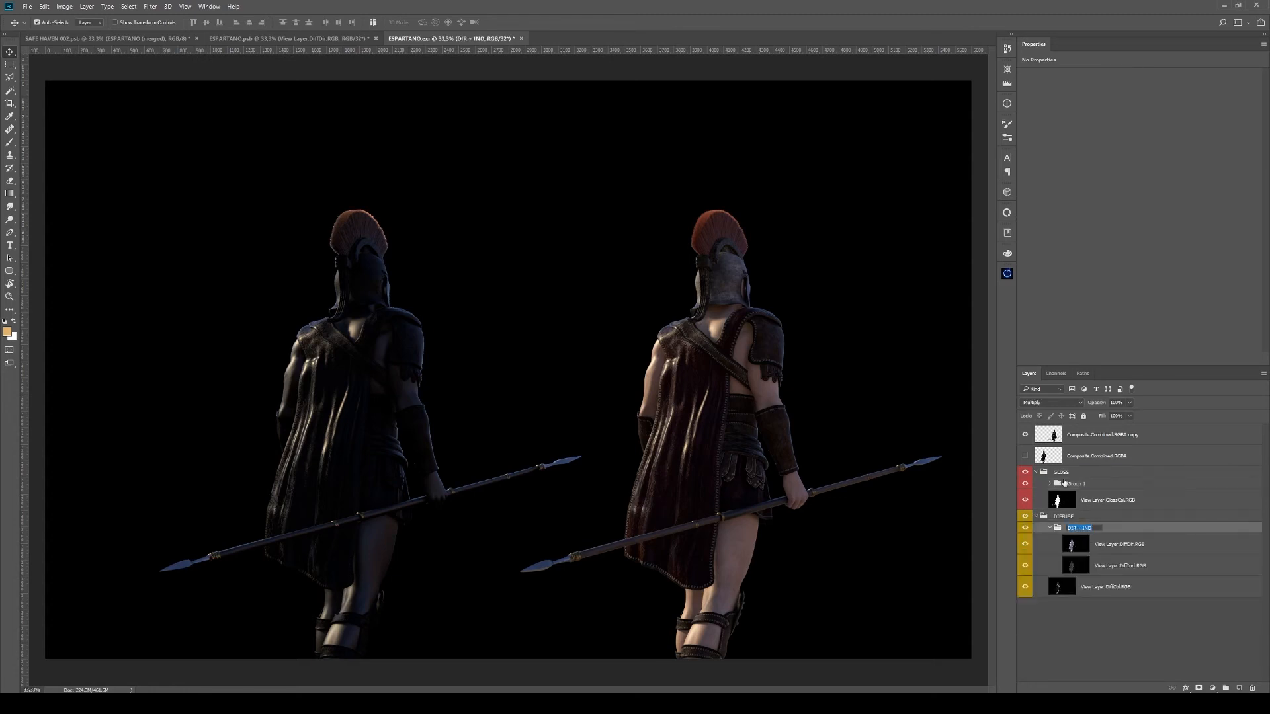
double_click(1076, 484)
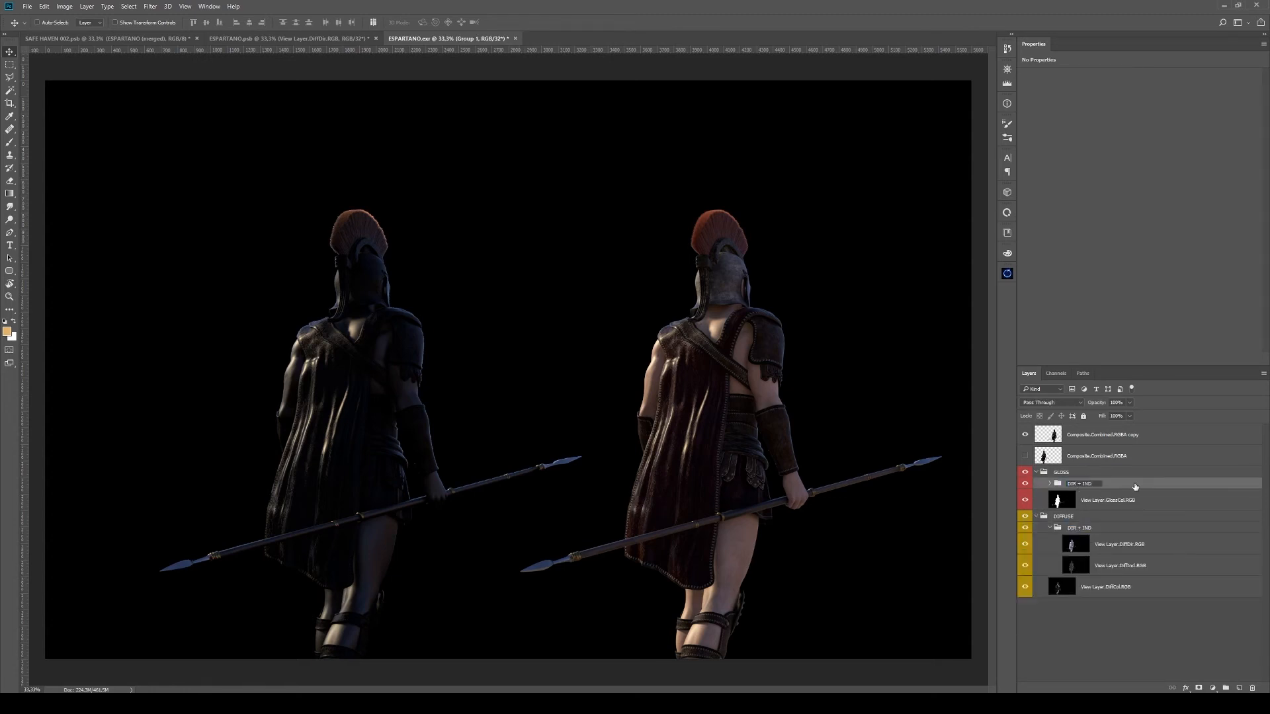
Set the gloss DIR + IND subgroup to Multiply and its View Layer.GlossDir layer to Linear Dodge (Add)
click(1058, 403)
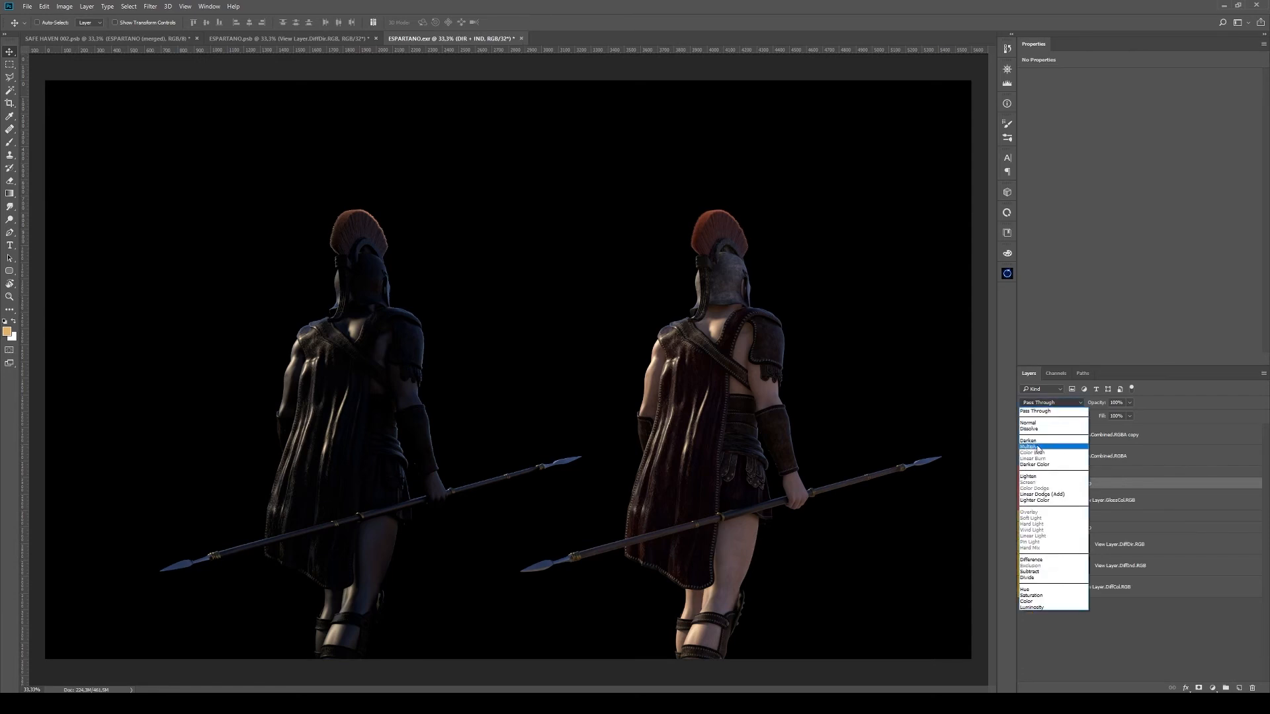
click(1037, 448)
click(1050, 483)
click(1091, 503)
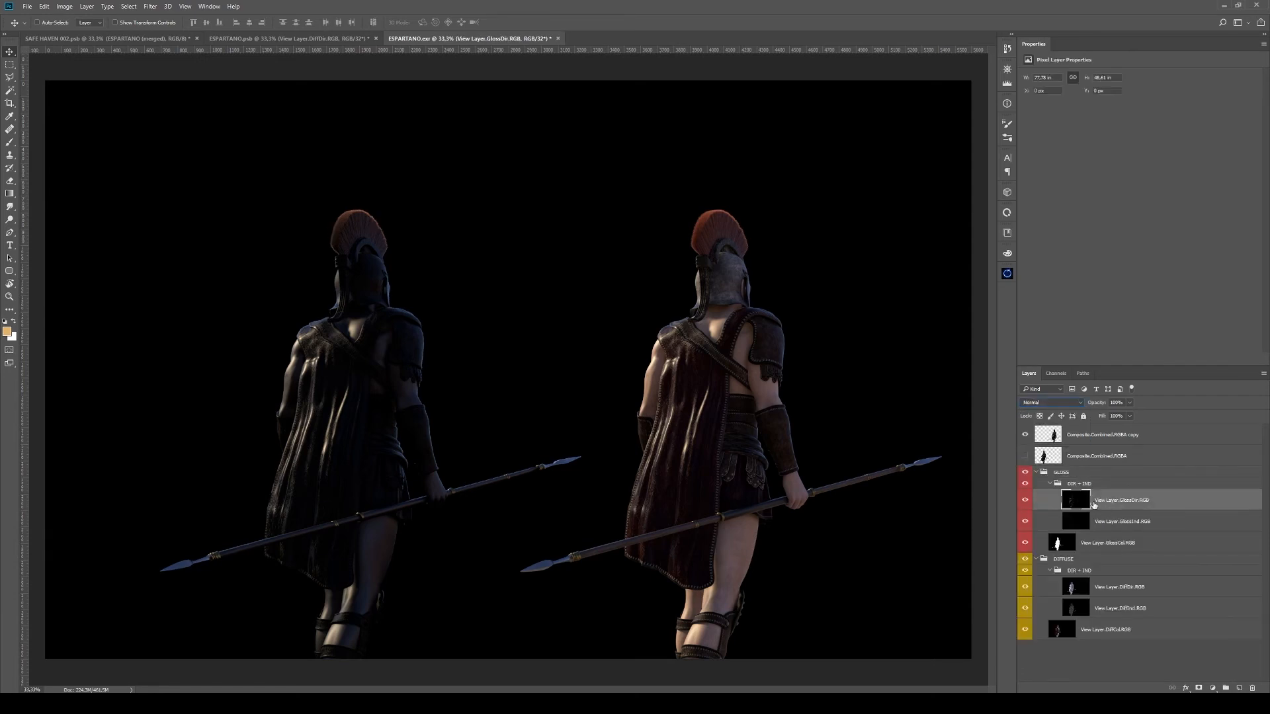
click(1053, 403)
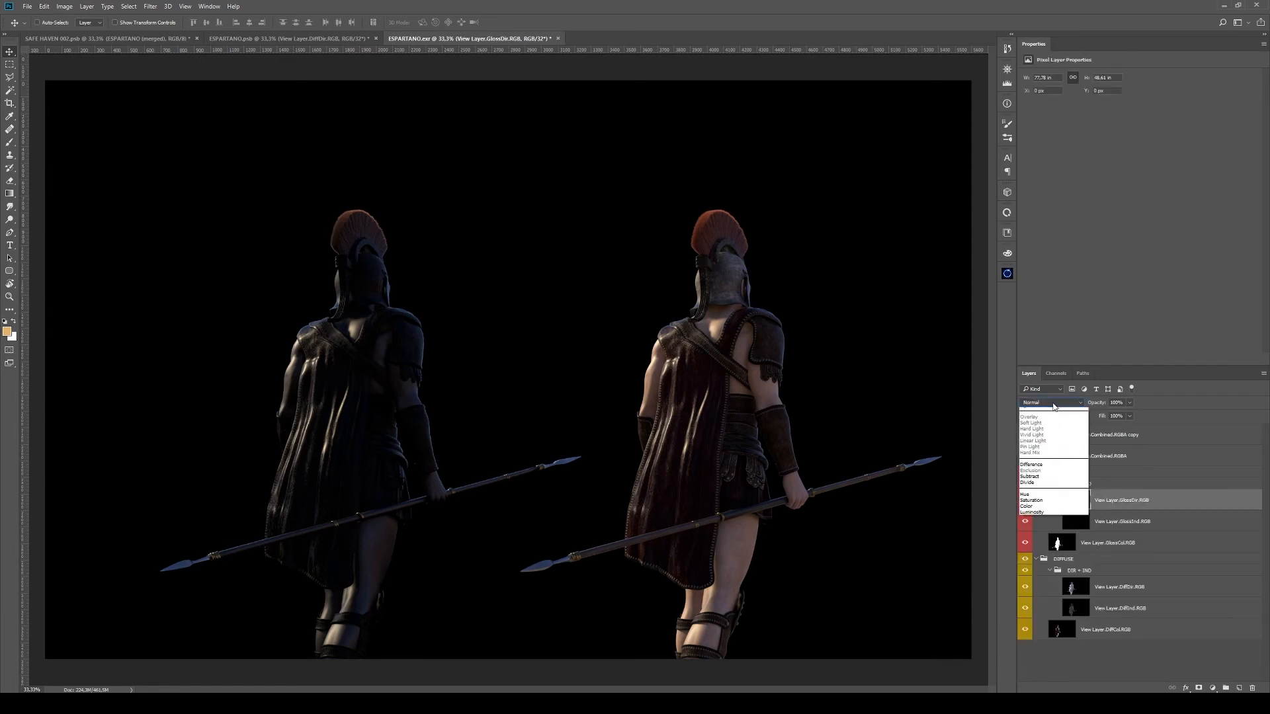
click(1053, 483)
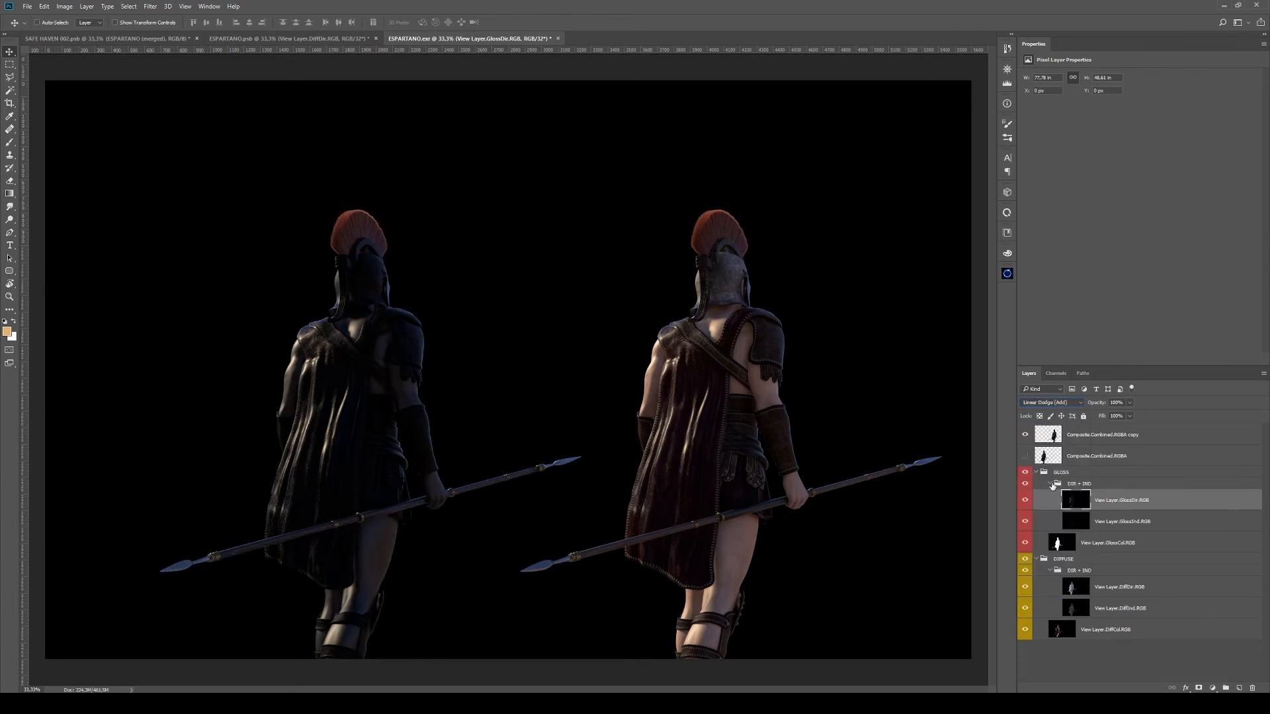
Set the whole GLOSS group's blend mode to Linear Dodge (Add) so it adds onto the diffuse passes
click(1078, 474)
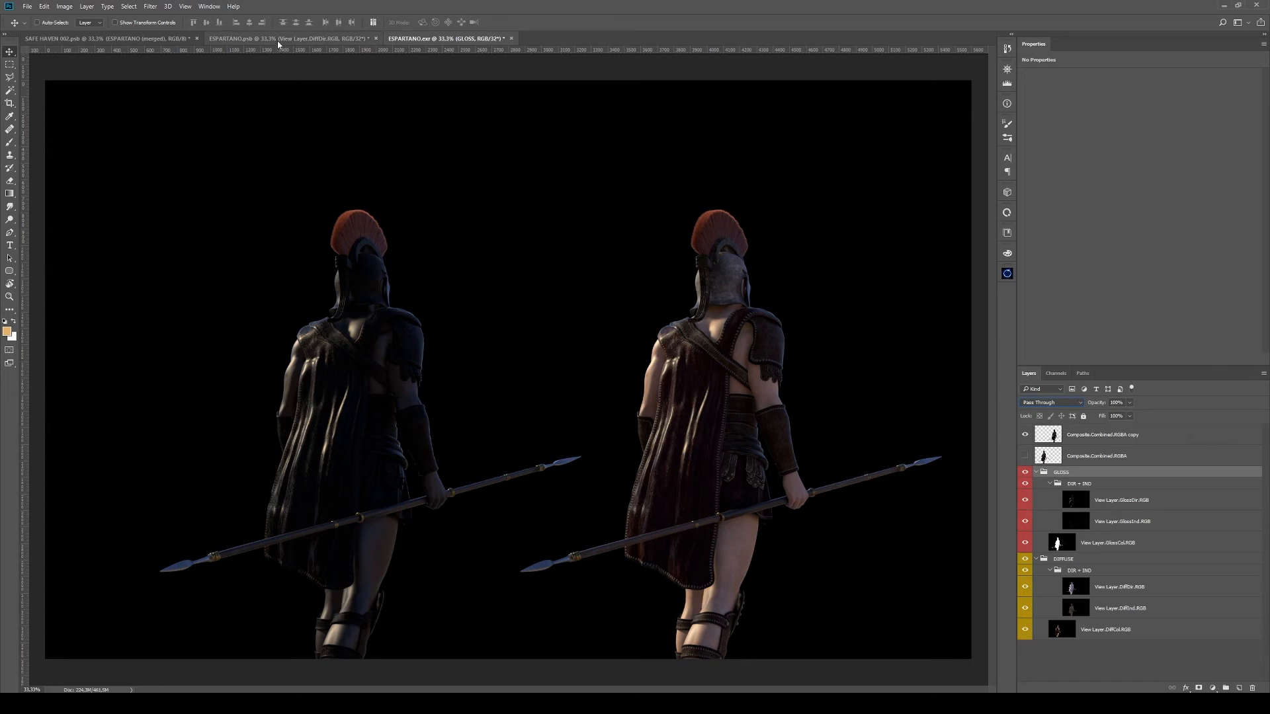
click(1051, 402)
click(1050, 497)
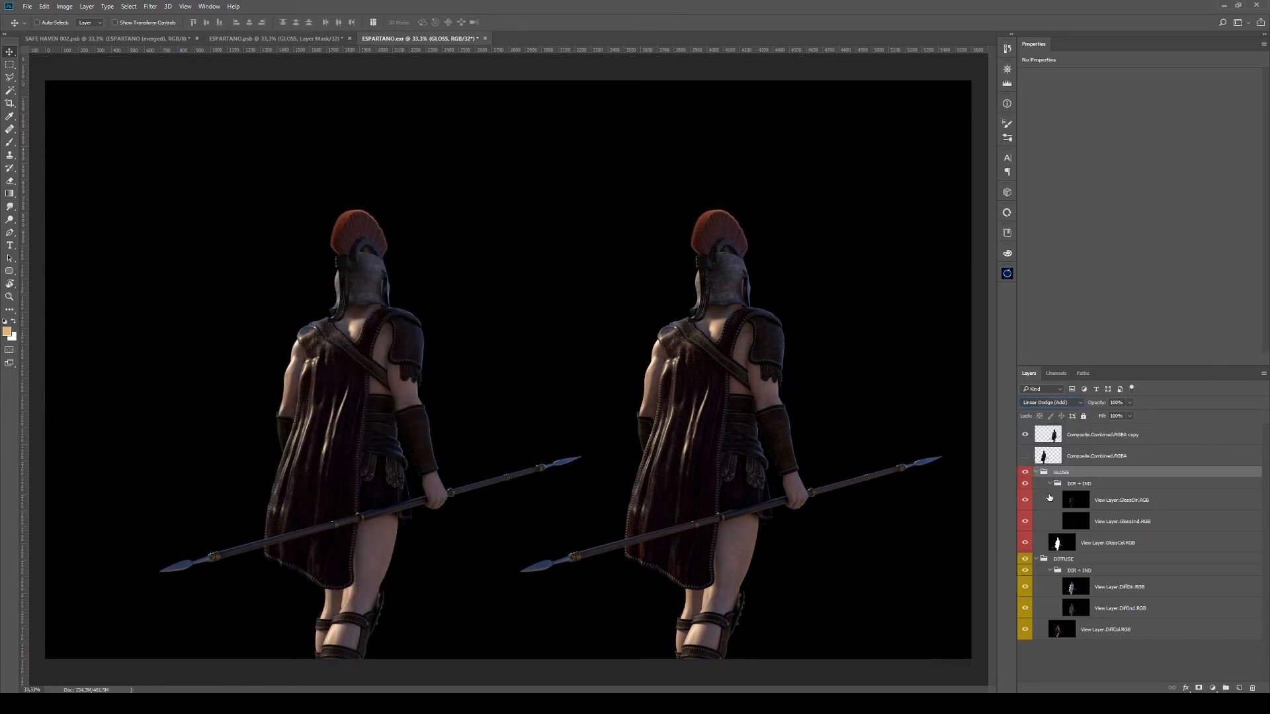
Delete the Composite.Combined copy used for the side-by-side comparison and collapse the GLOSS and DIFFUSE groups
ctrl+click(1047, 456)
key(ctrl+d)
click(1089, 439)
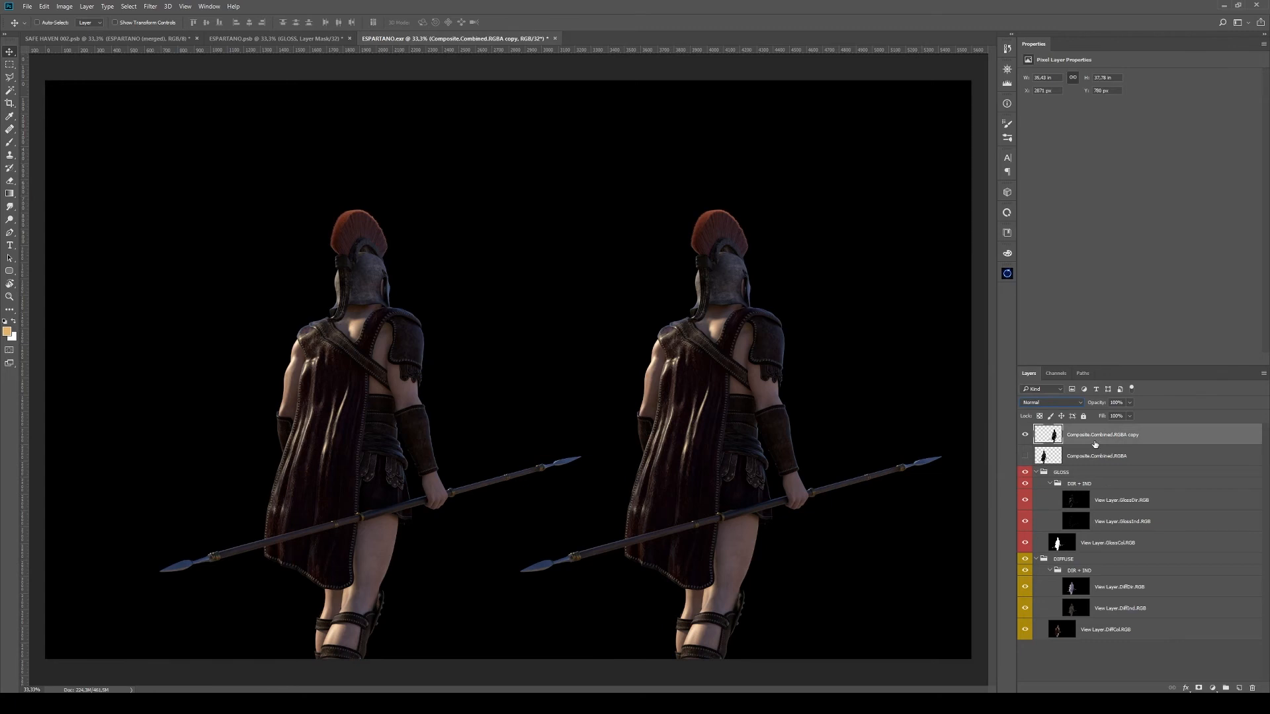
key(Delete)
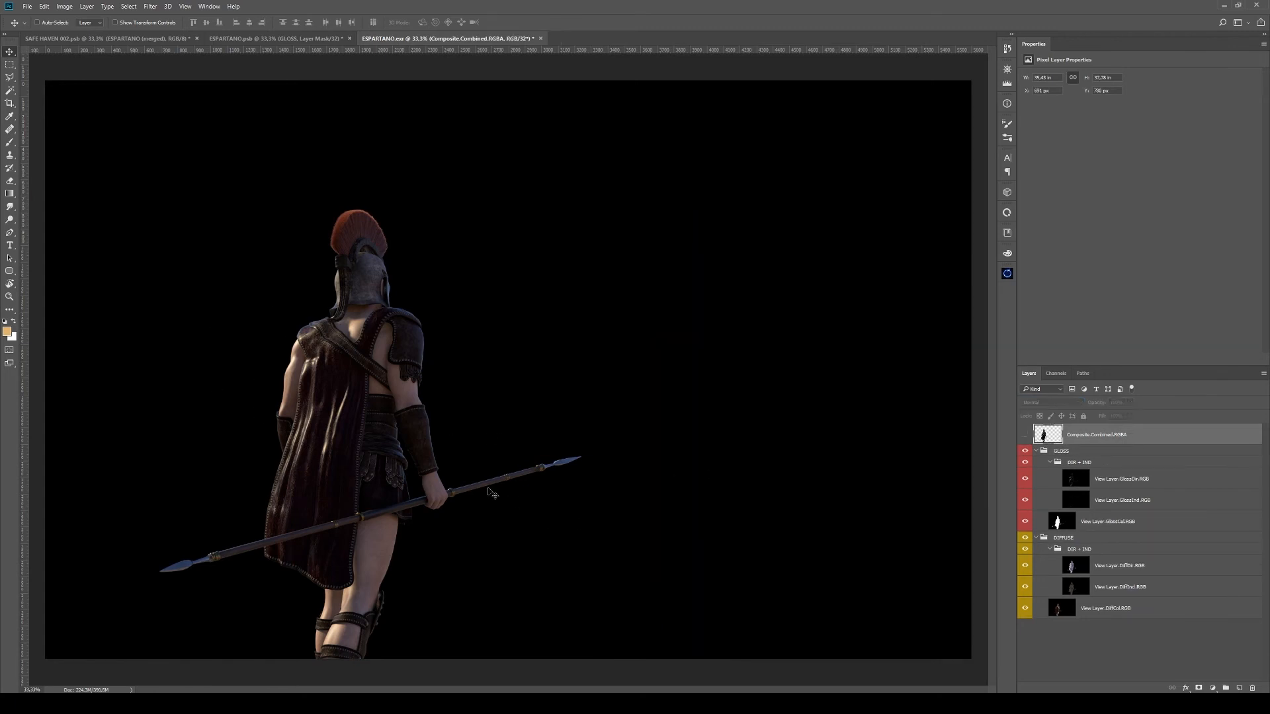
click(1036, 451)
click(1035, 462)
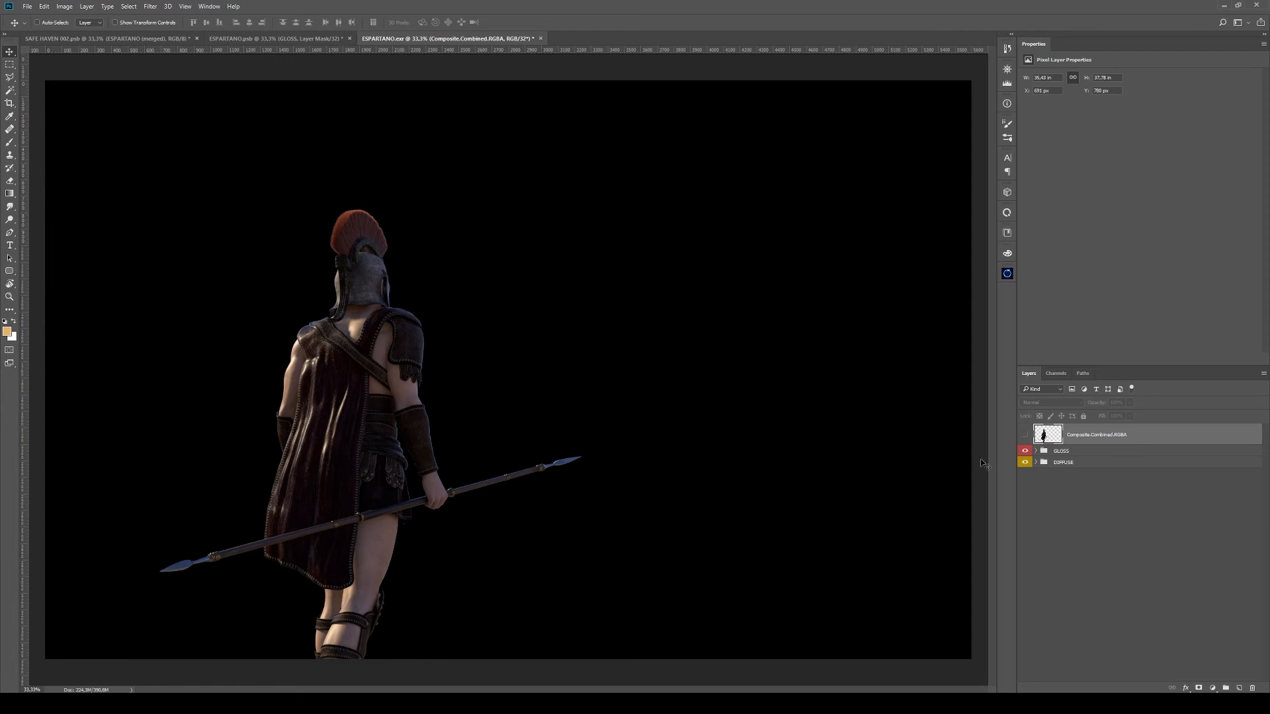
Check the finished soldier in ESPARTANO.psb, return to ESPARTANO.exr, expand GLOSS and toggle GlossDir's visibility to examine its highlights
click(295, 39)
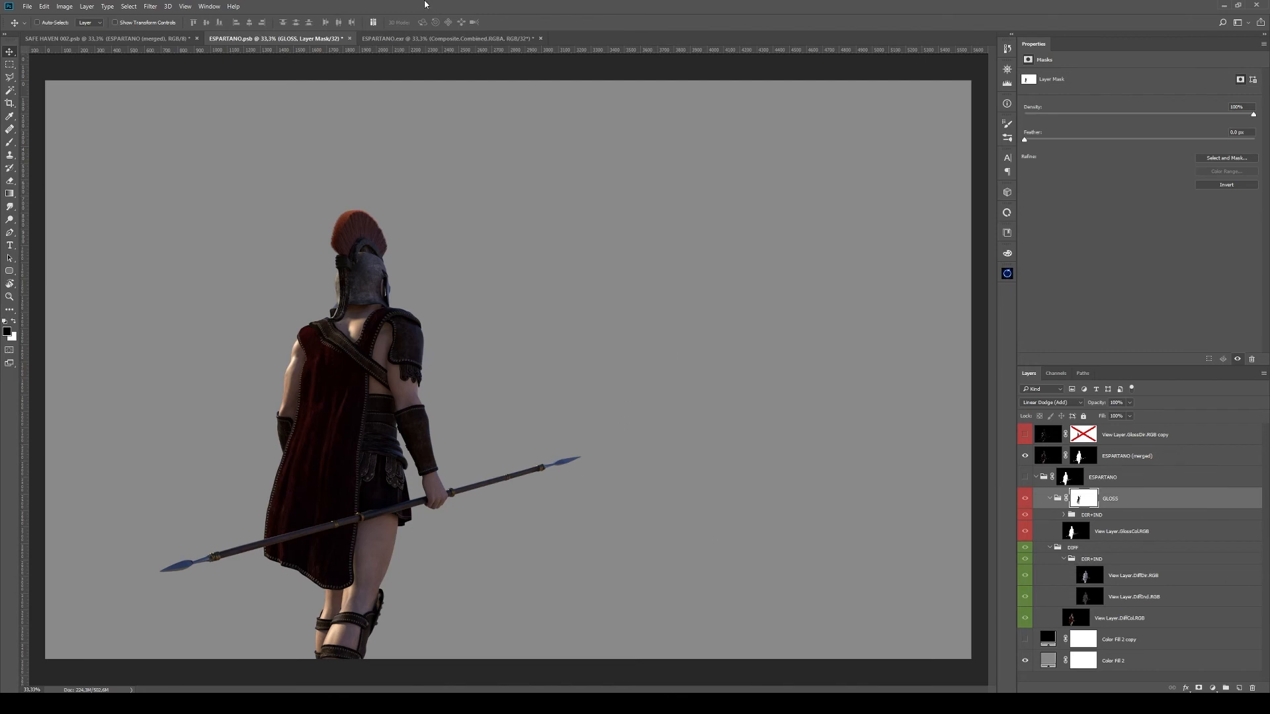
key(ctrl+Tab)
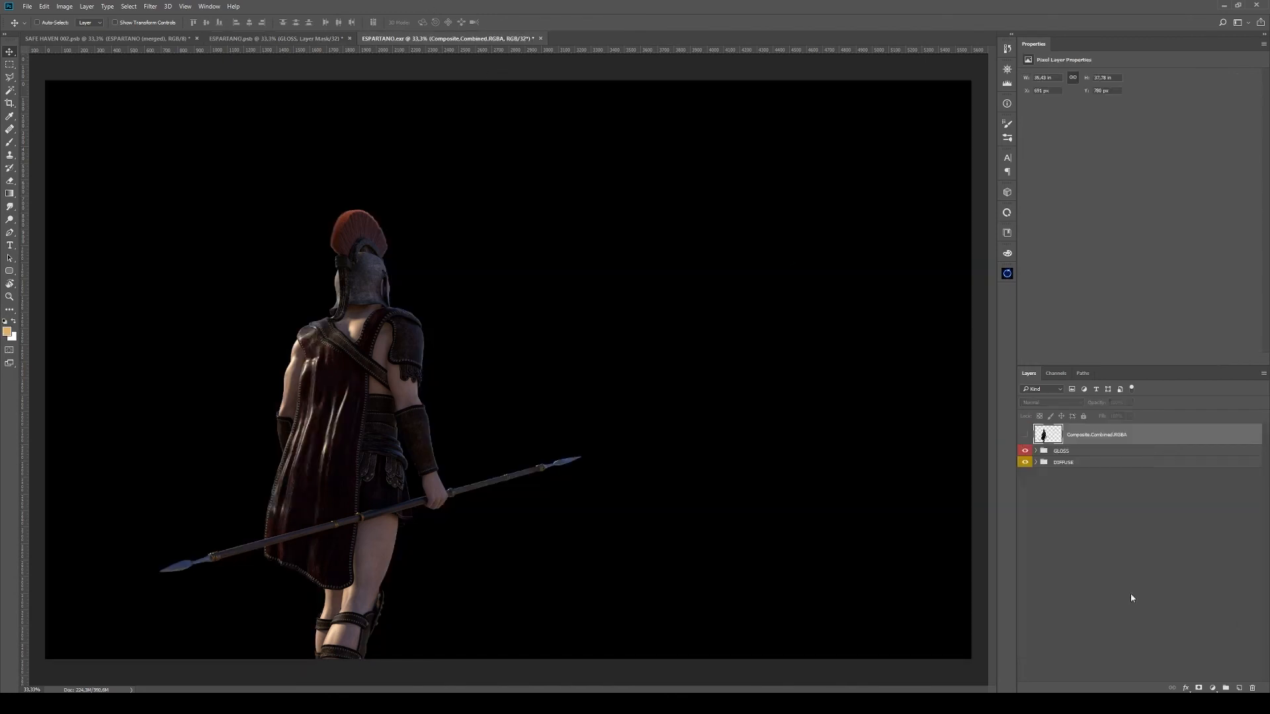
click(1079, 463)
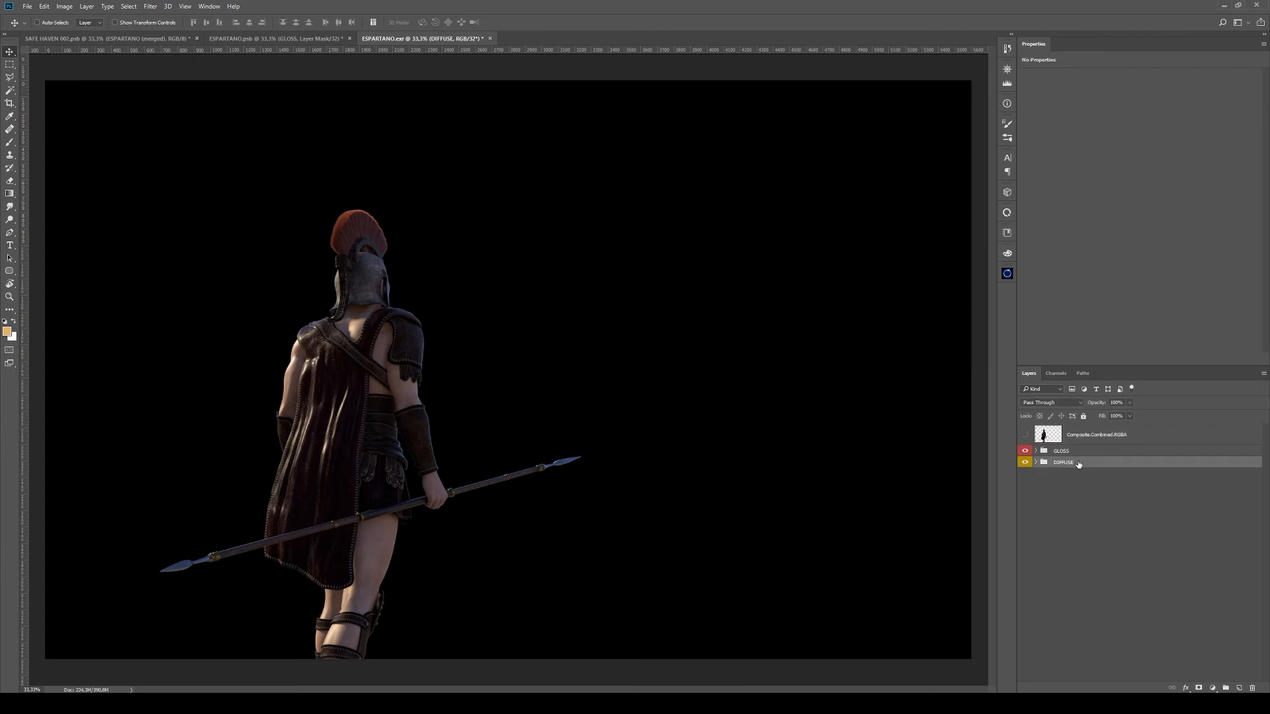
click(1035, 451)
click(1067, 465)
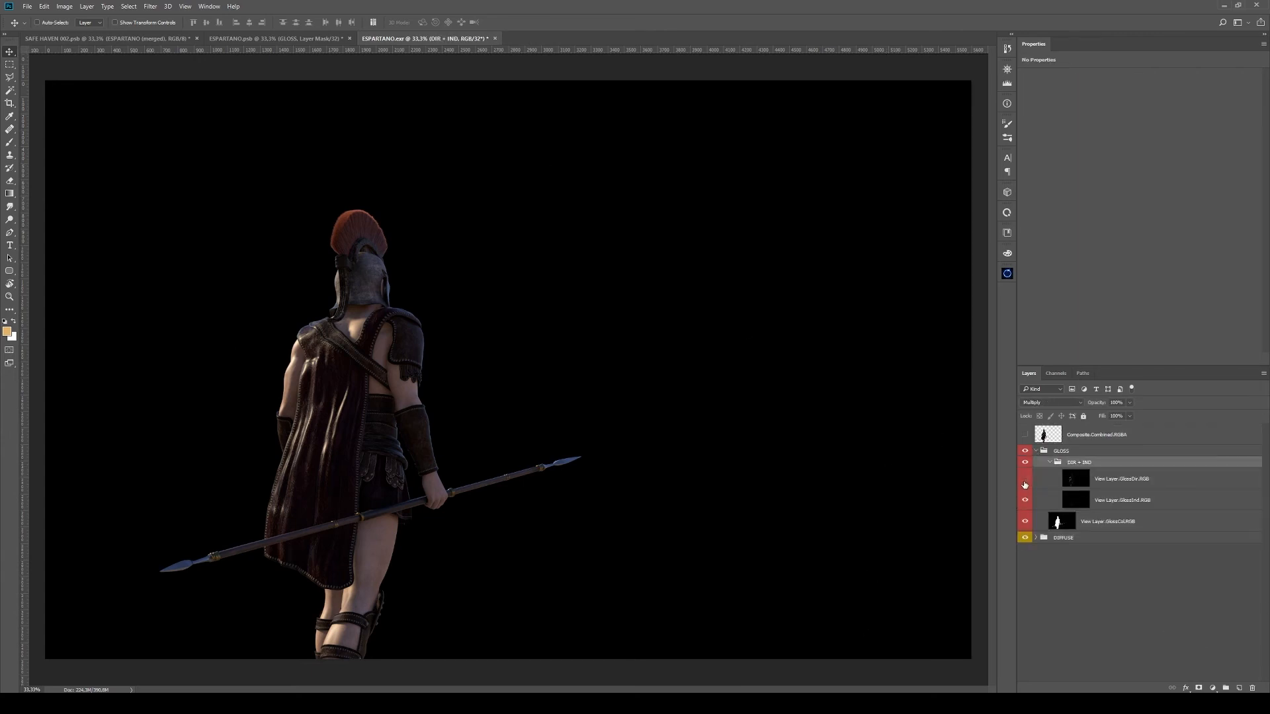
click(1024, 482)
click(1025, 481)
click(1024, 481)
Add a layer mask to View Layer.GlossDir and paint black over the cape to reduce its glossy highlights
click(1124, 481)
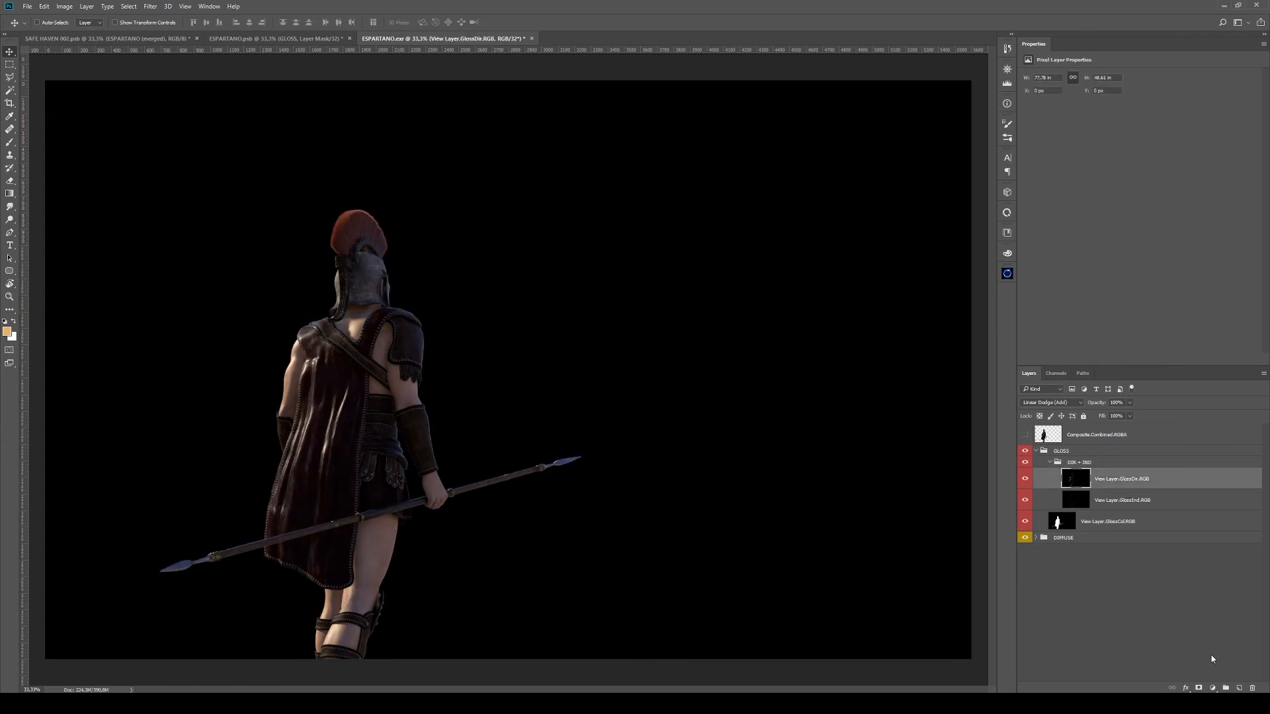
click(1196, 688)
key(z)
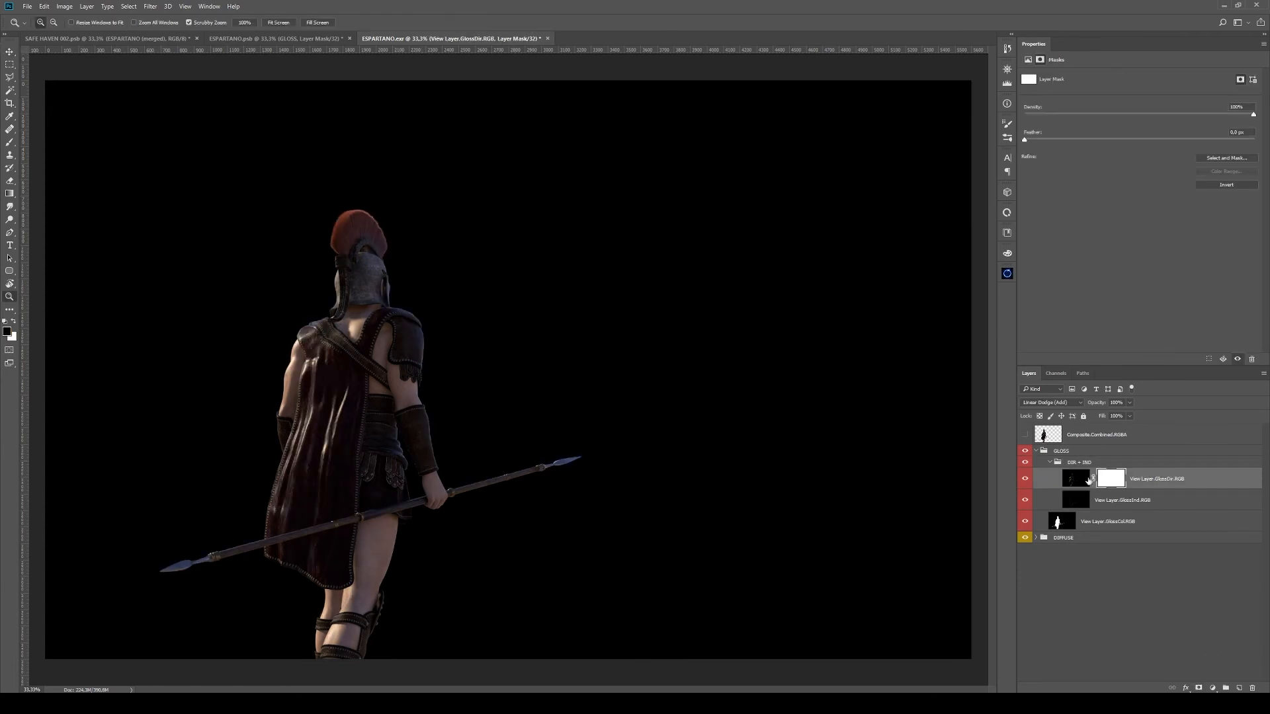
click(9, 141)
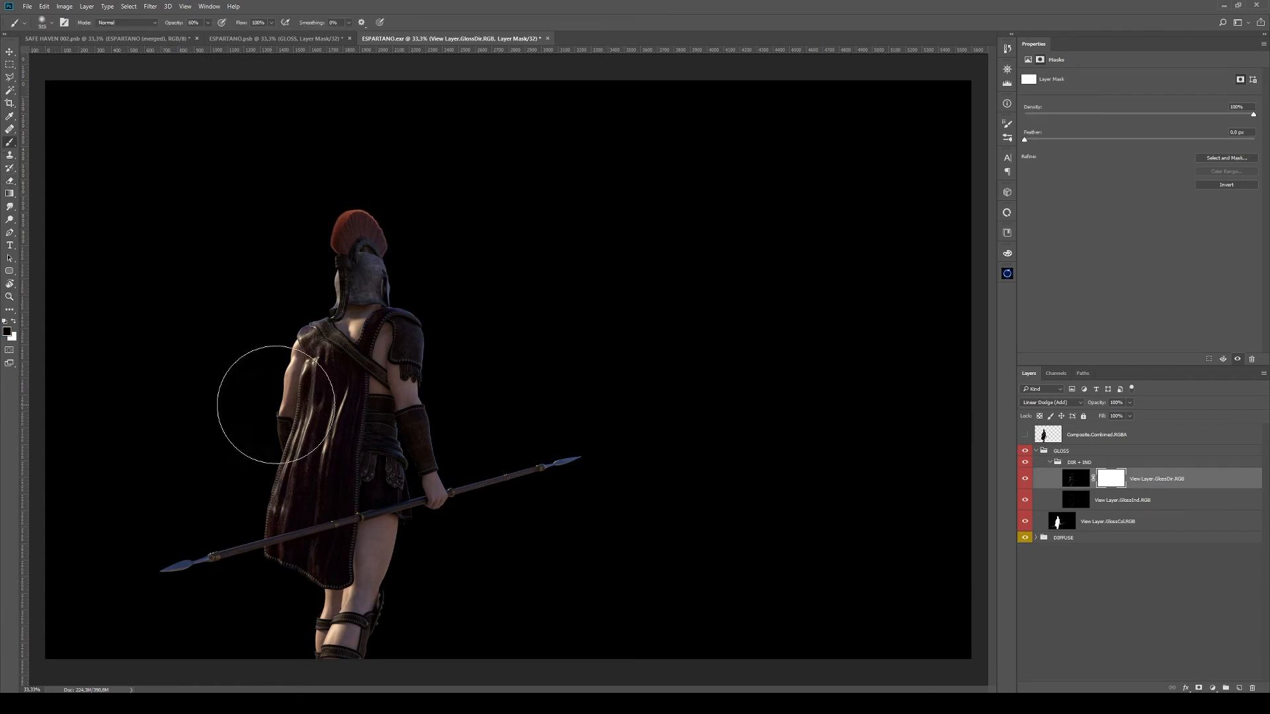
mouse_move(310, 381)
mouse_down()
mouse_move(293, 433)
mouse_move(312, 397)
mouse_up()
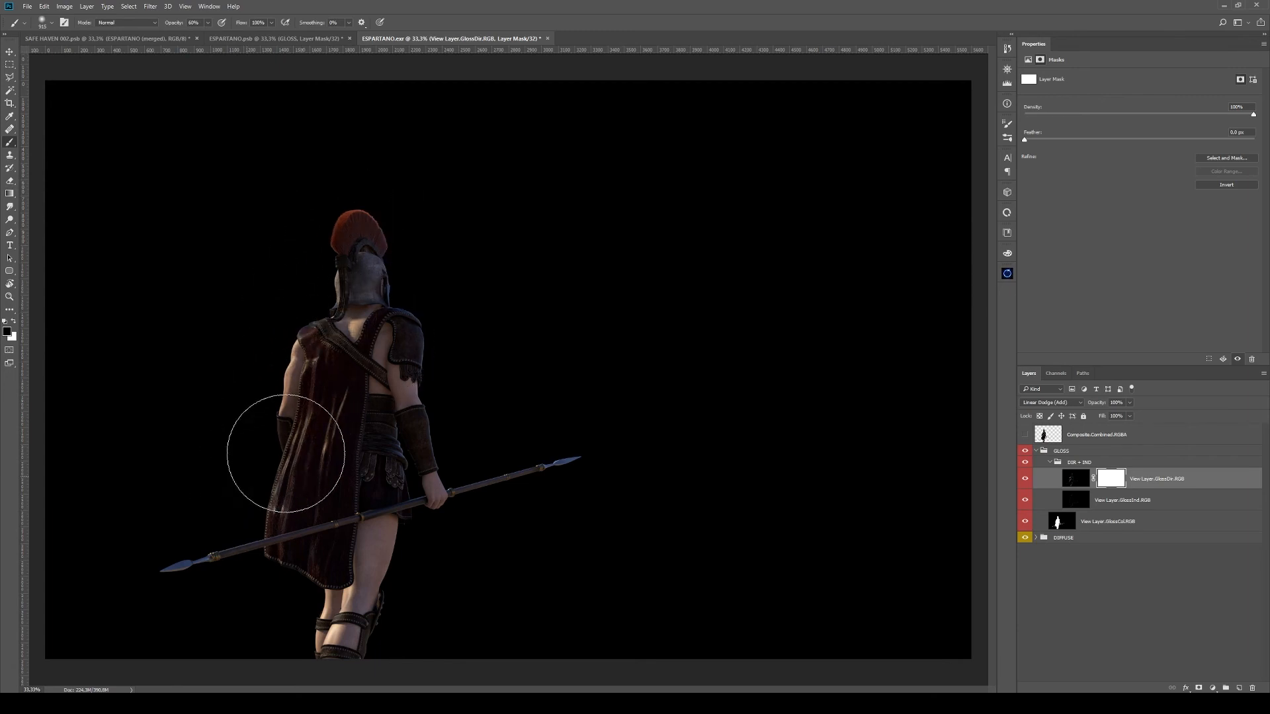
click(285, 478)
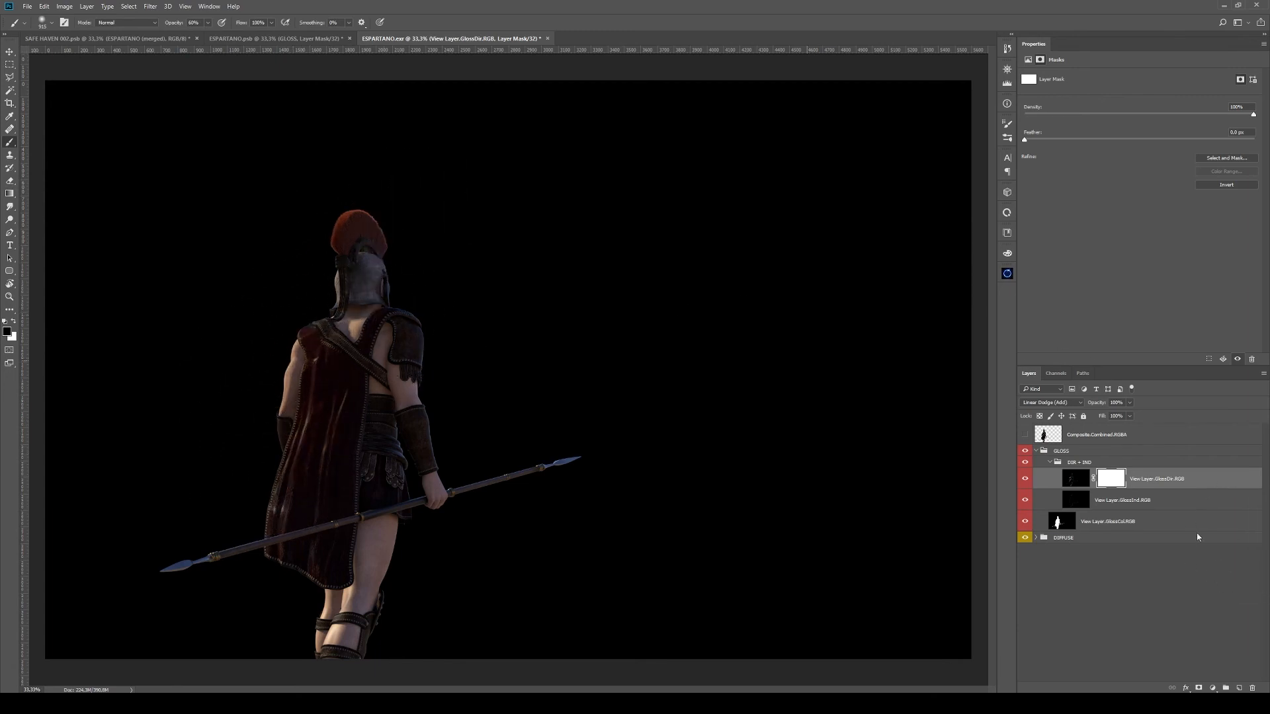
Collapse GLOSS and create a merged copy of the GLOSS and DIFFUSE groups above them
click(1036, 451)
click(1050, 453)
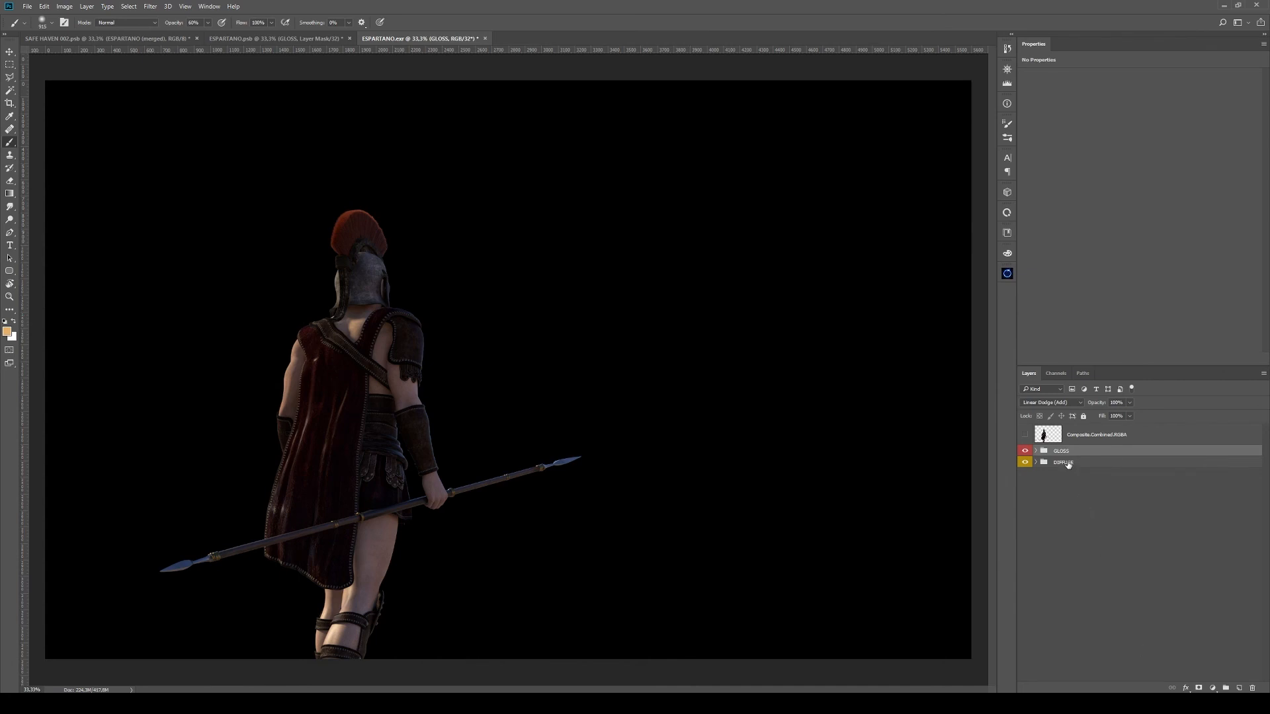
shift+click(1066, 462)
key(ctrl+alt+e)
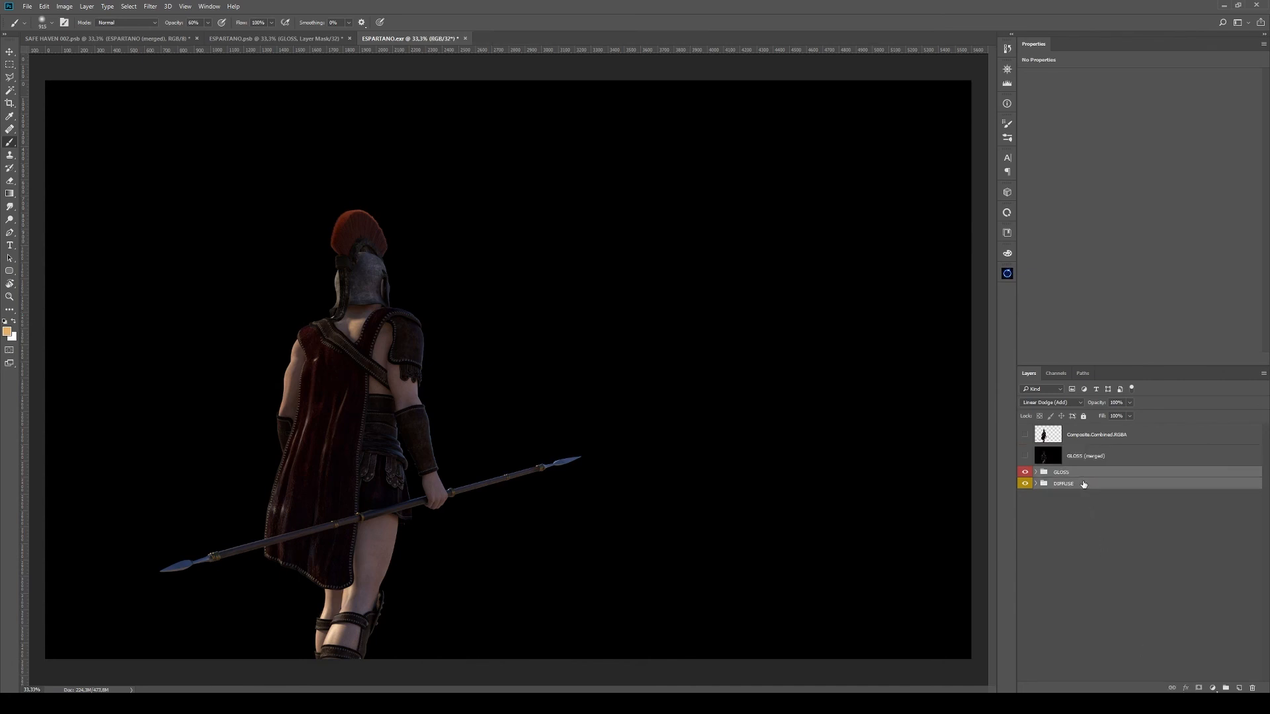
Group GLOSS and DIFFUSE as SOLDADO and mask the group with the soldier's silhouette loaded from the Composite.Combined layer
key(ctrl+g)
double_click(1063, 472)
text(SOLDADO)
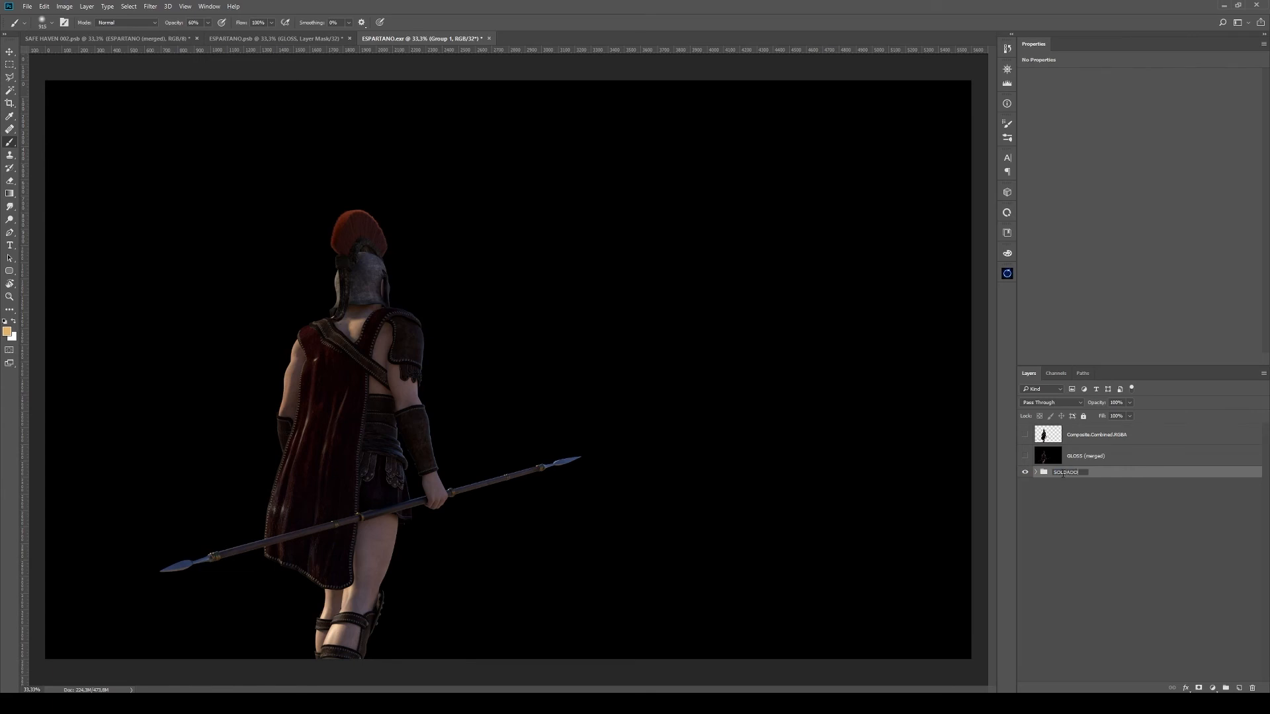
key(Return)
ctrl+click(1048, 456)
click(1199, 688)
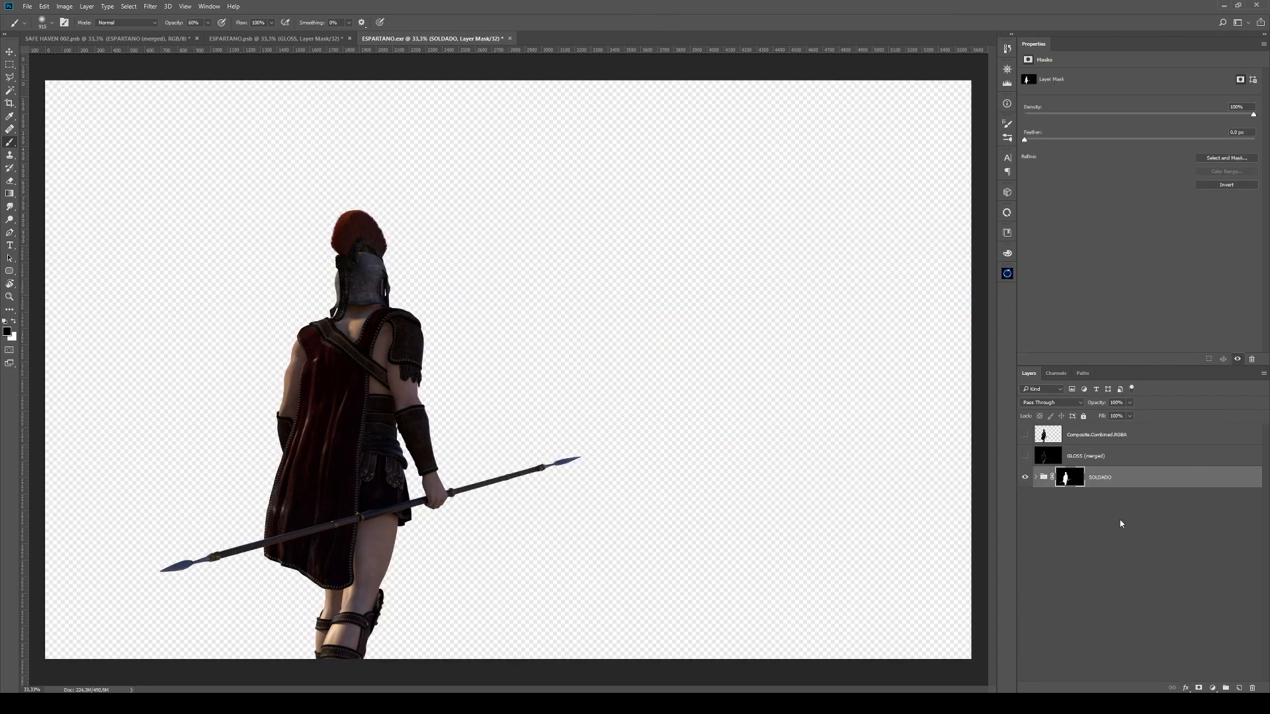
Expand SOLDADO to review its groups, create a merged copy of it and apply the copy's layer mask
click(1036, 477)
click(1049, 493)
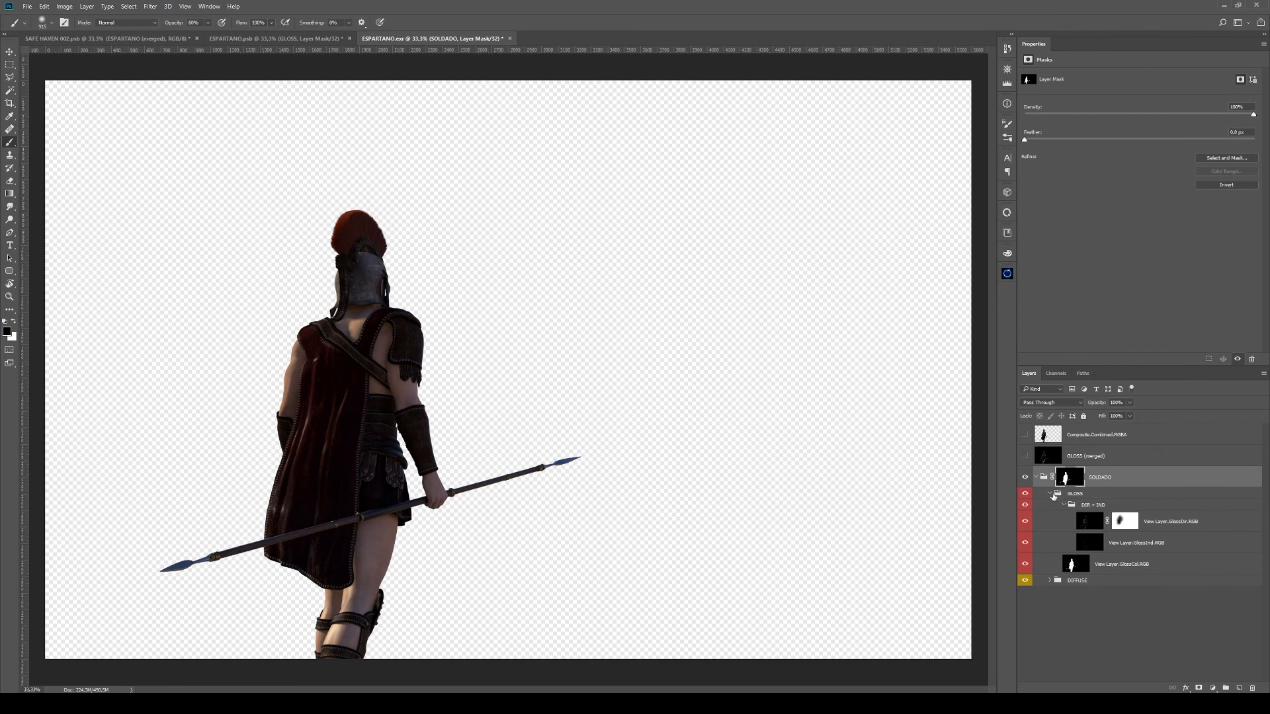
click(1051, 494)
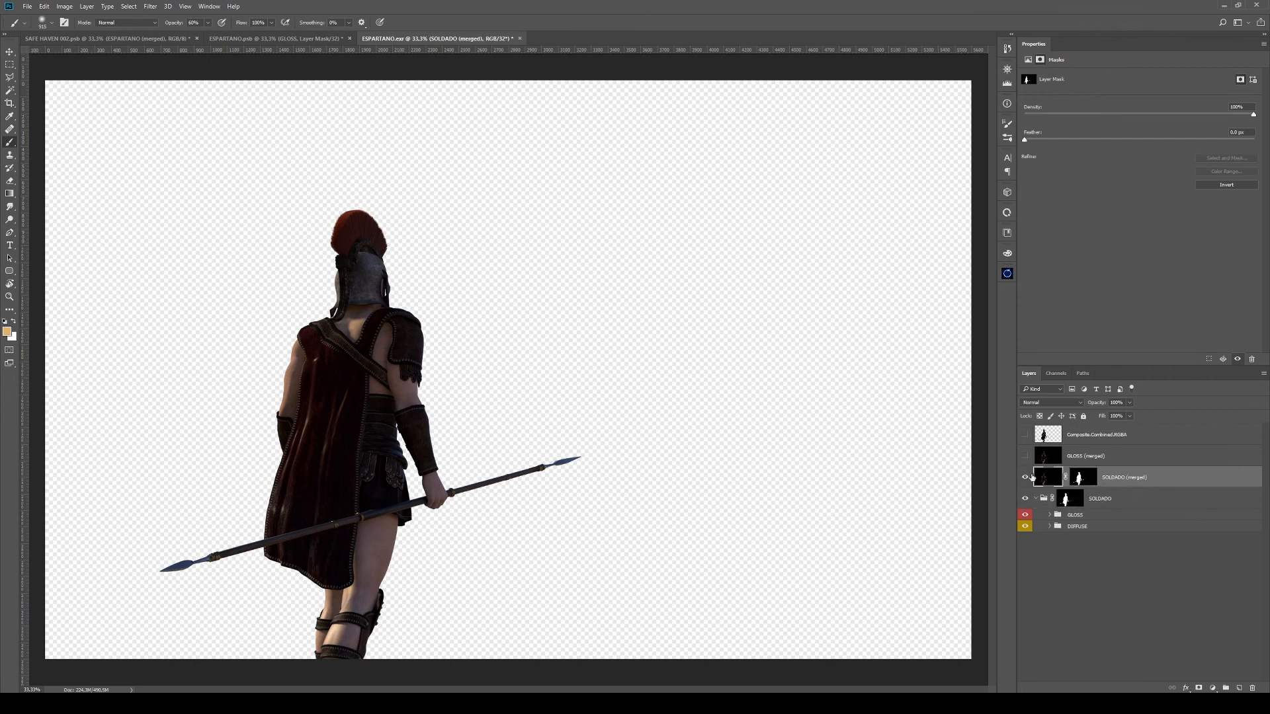
right_click(1086, 482)
click(1122, 513)
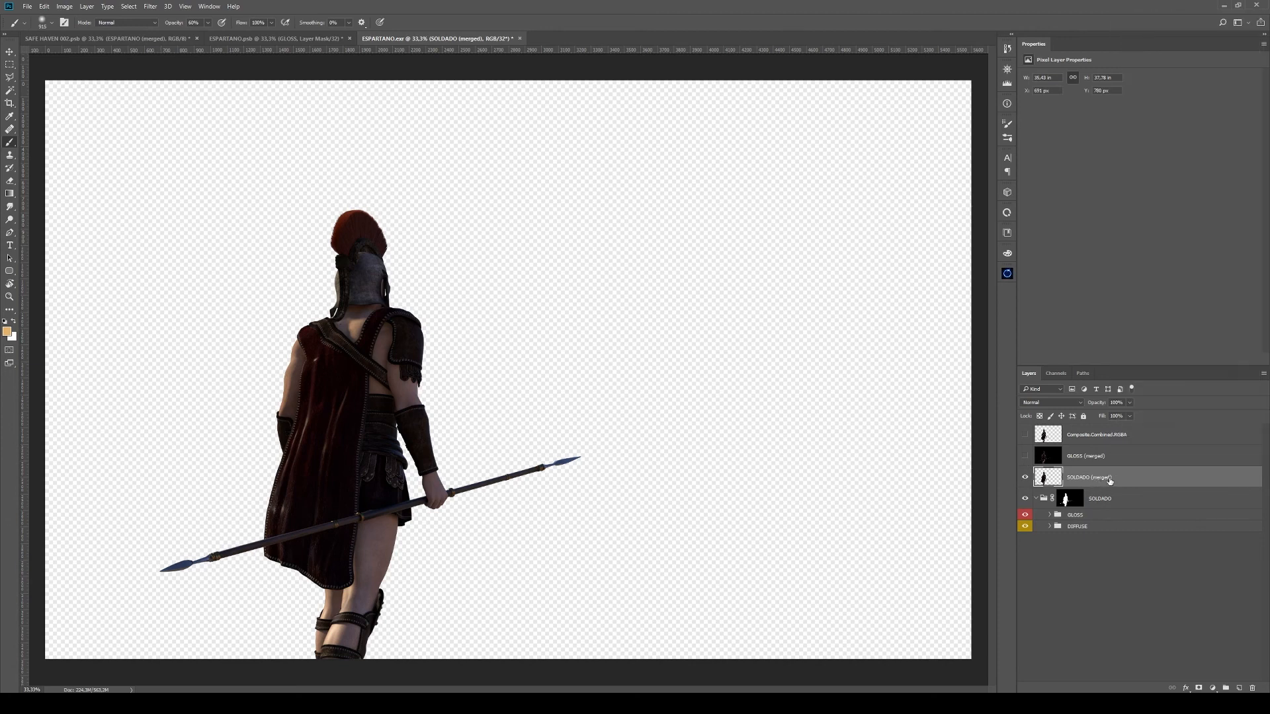
Duplicate the SOLDADO (merged) layer into a new document
right_click(1110, 480)
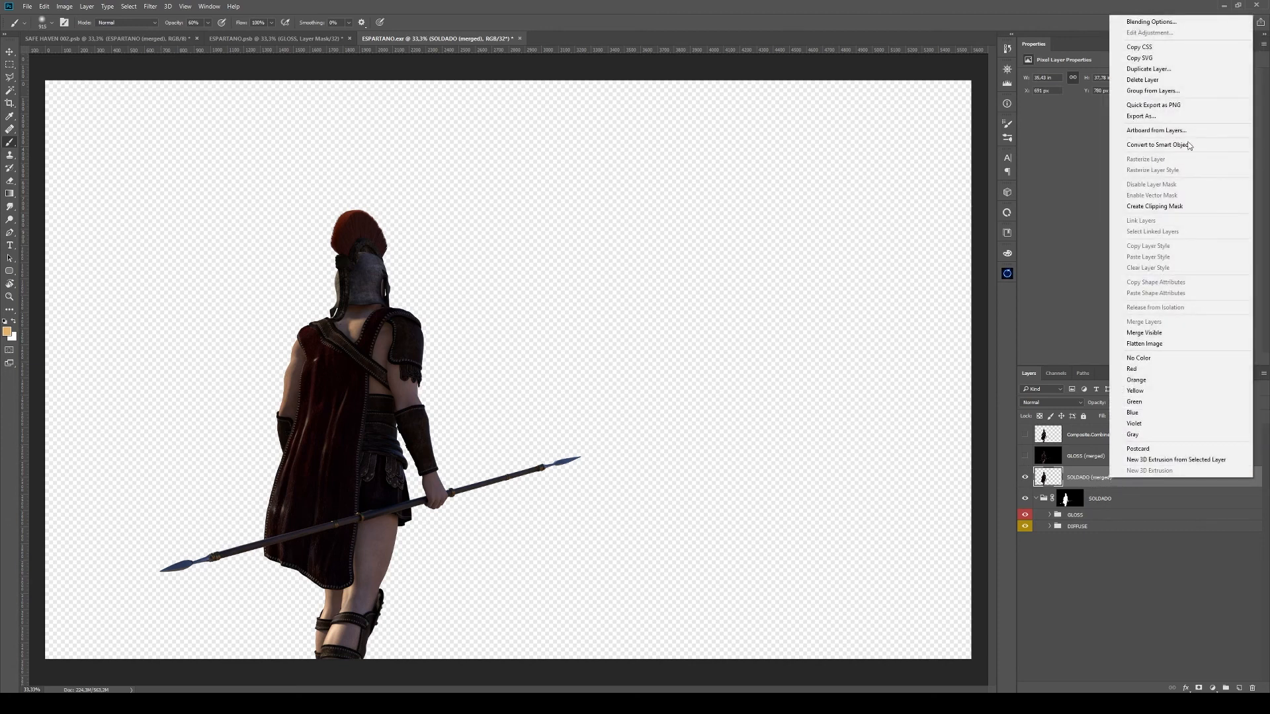
click(1148, 69)
click(638, 255)
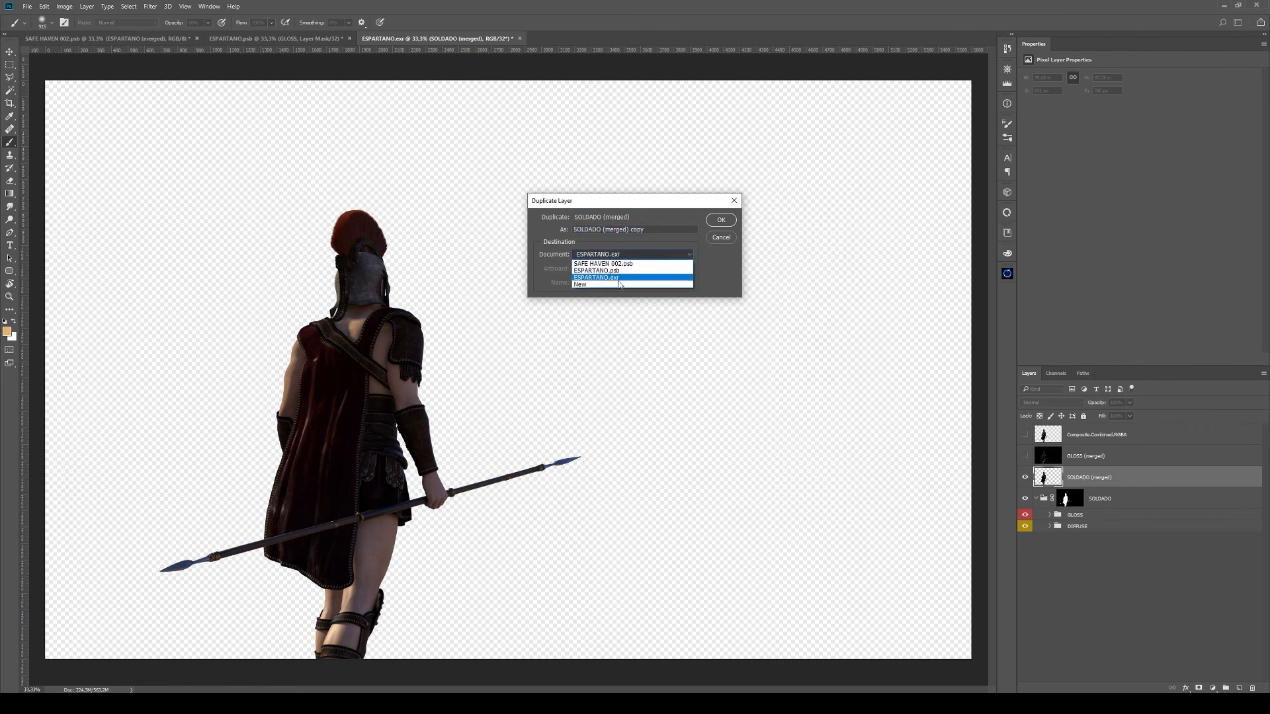
click(617, 278)
click(721, 220)
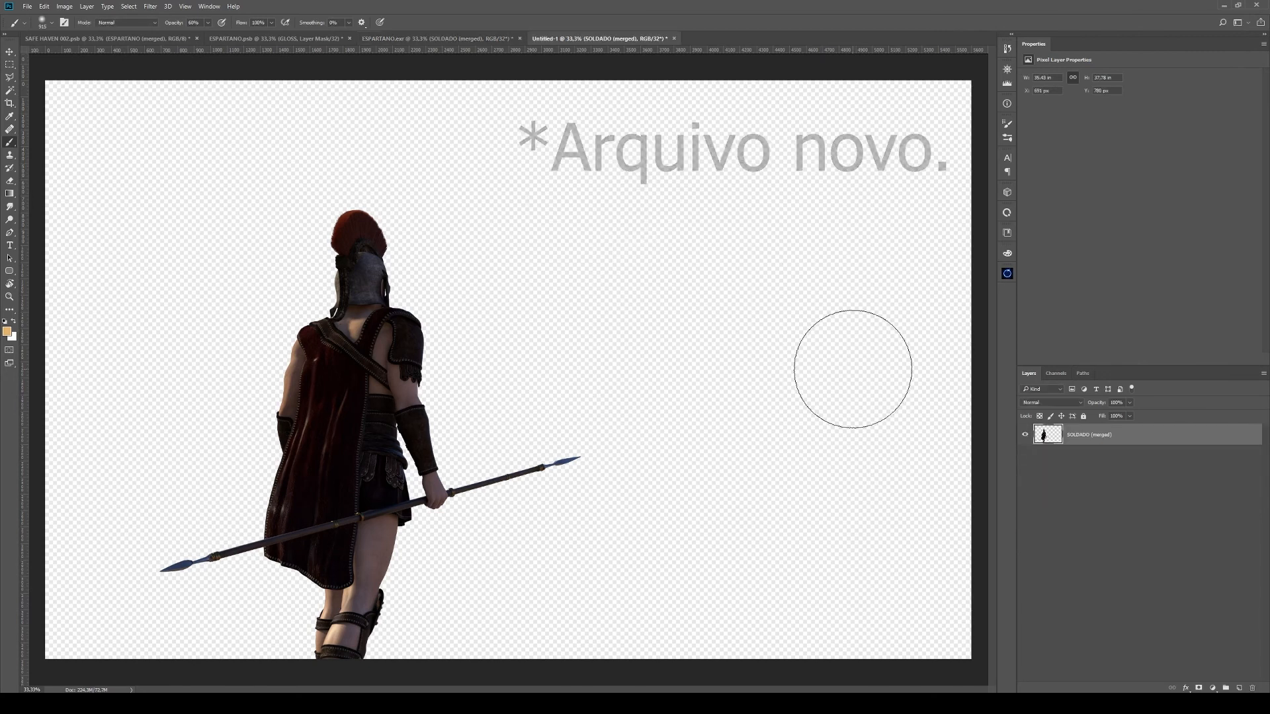
Convert the new soldier document from 32-bit to 8 Bits/Channel
click(64, 6)
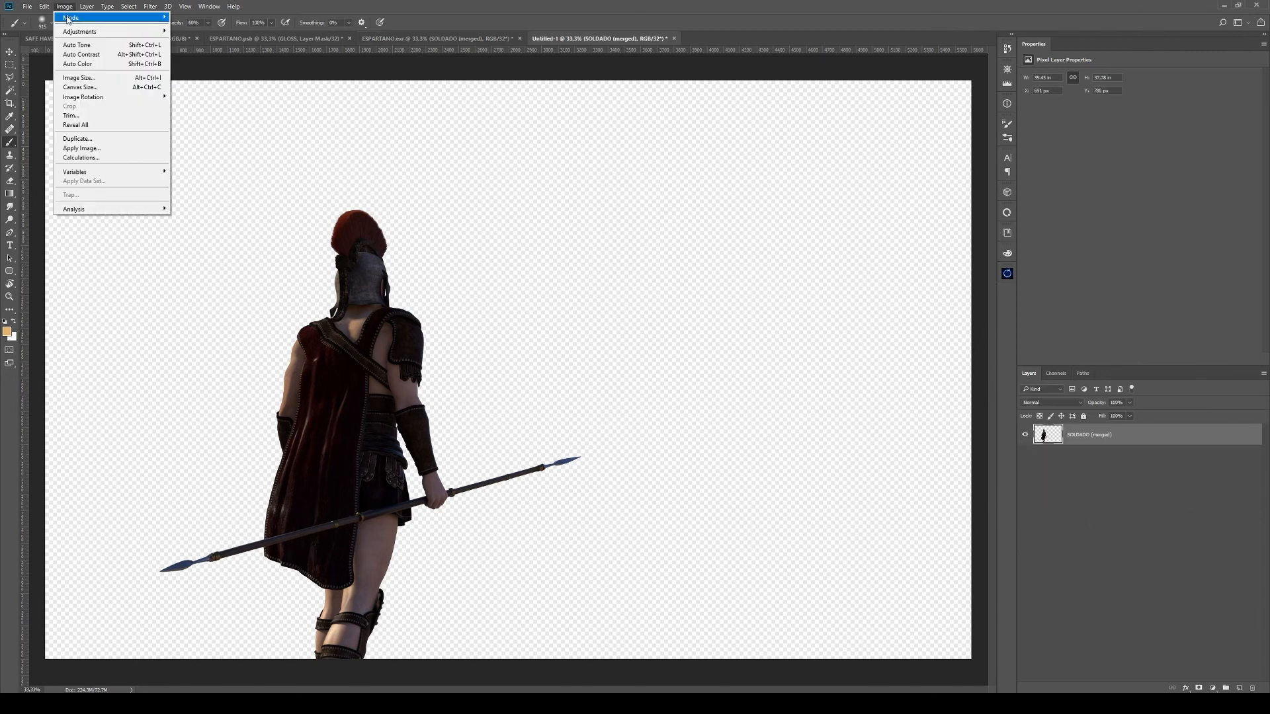
mouse_move(99, 17)
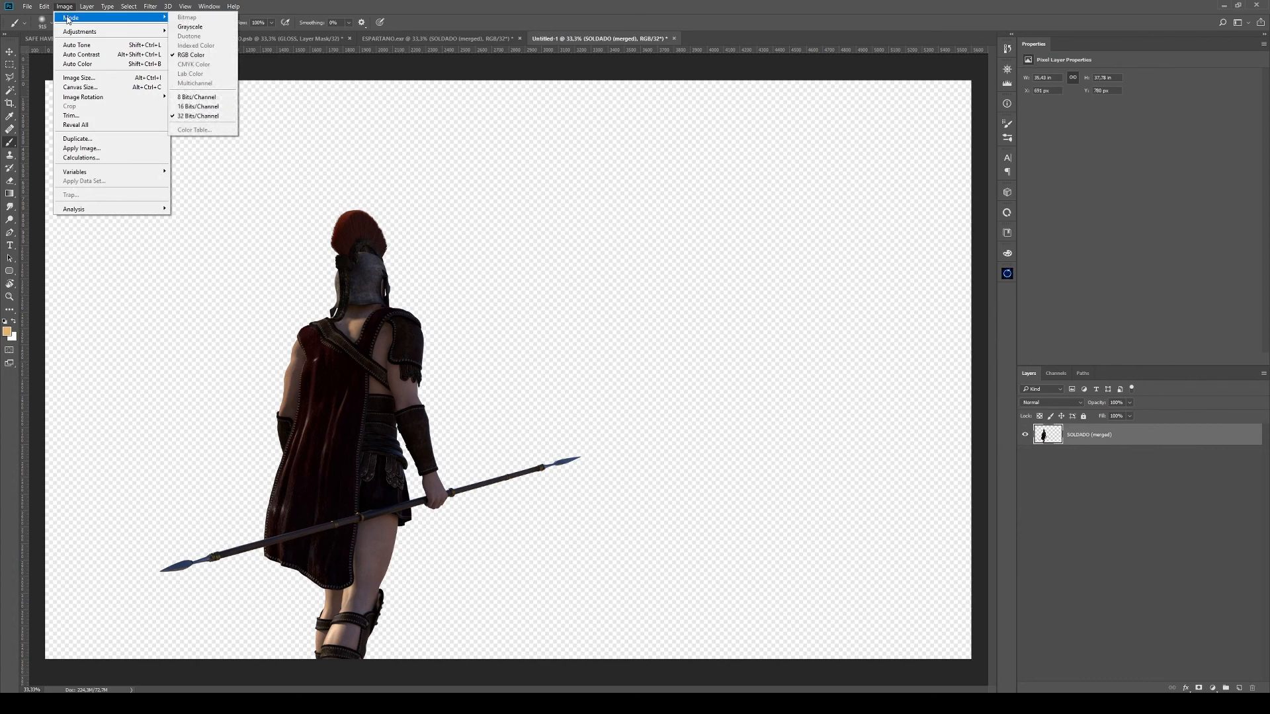
click(207, 98)
click(683, 259)
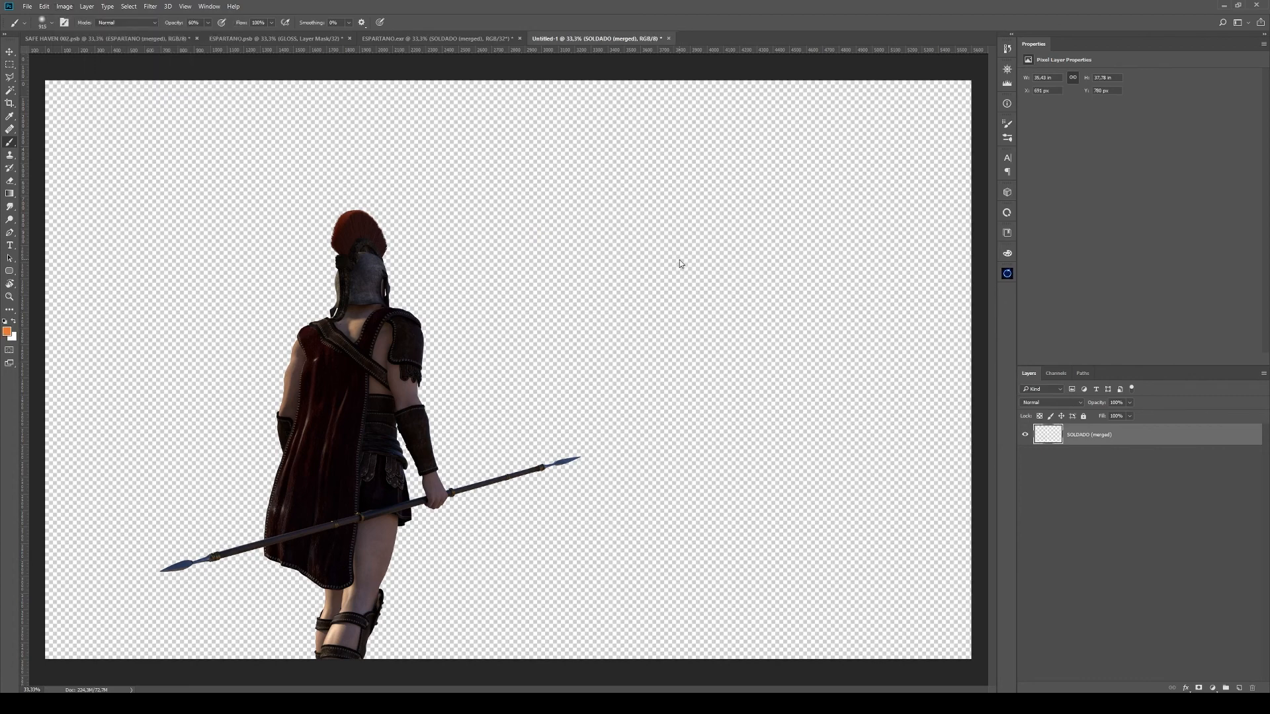
Select the Color Fill 546 layer in SAFE HAVEN 002.psb and duplicate SOLDADO (merged) from Untitled-1 into that document
right_click(1116, 443)
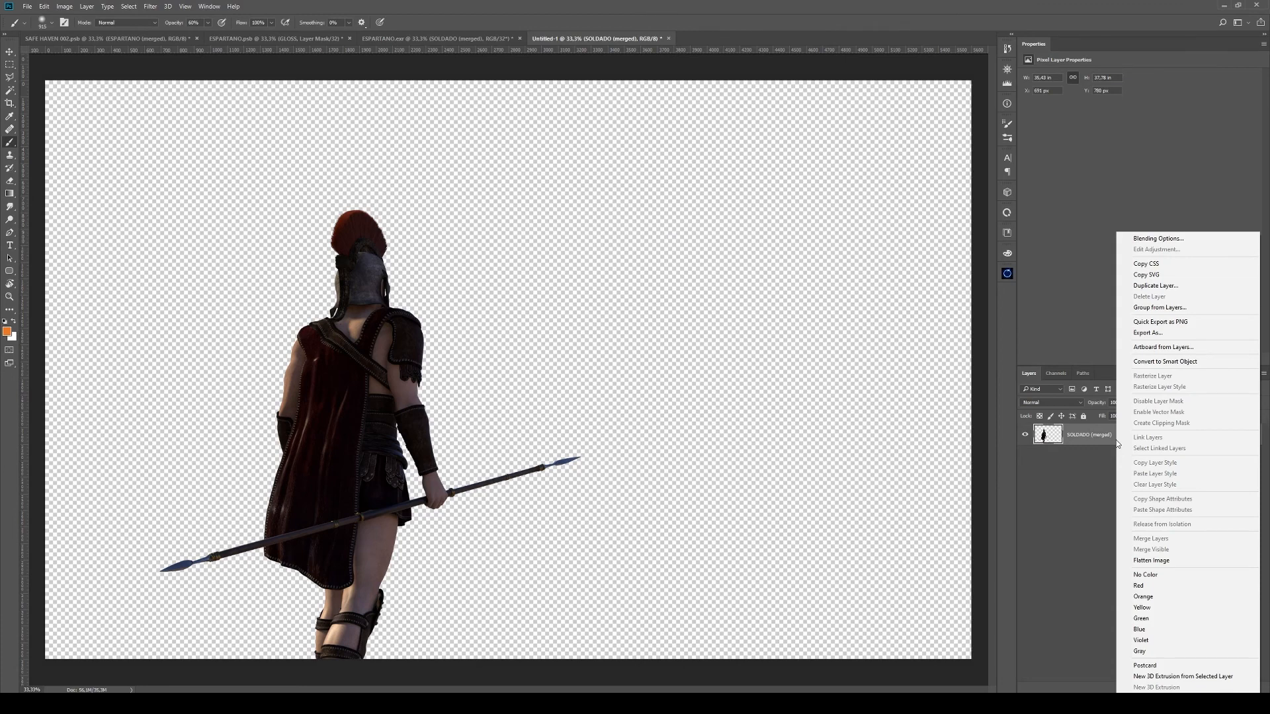
key(ctrl+Tab)
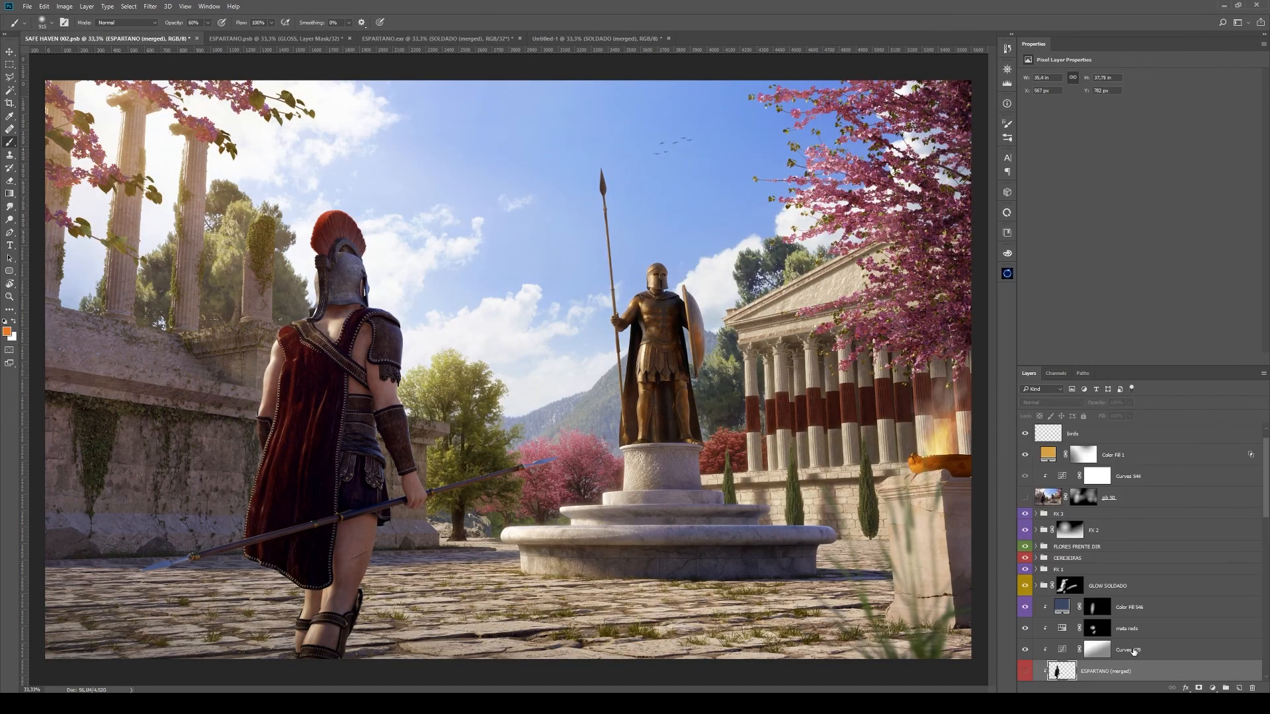
click(1126, 587)
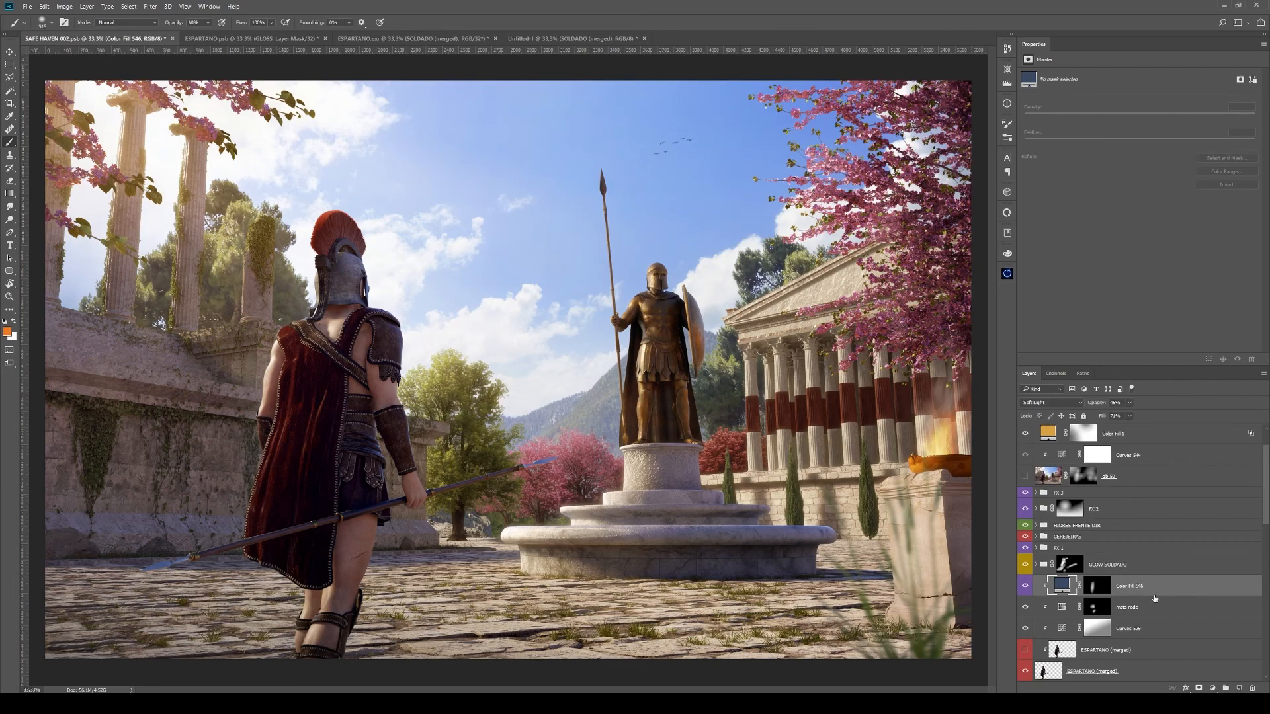
click(572, 39)
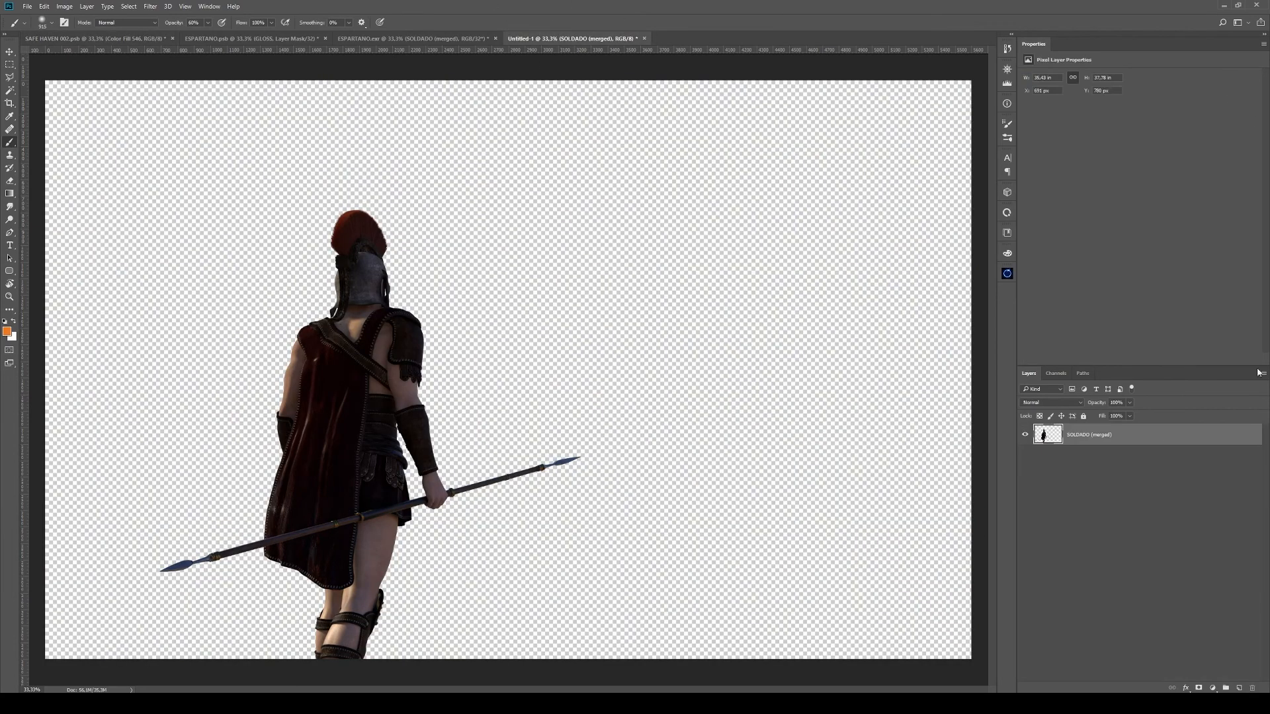
right_click(1127, 439)
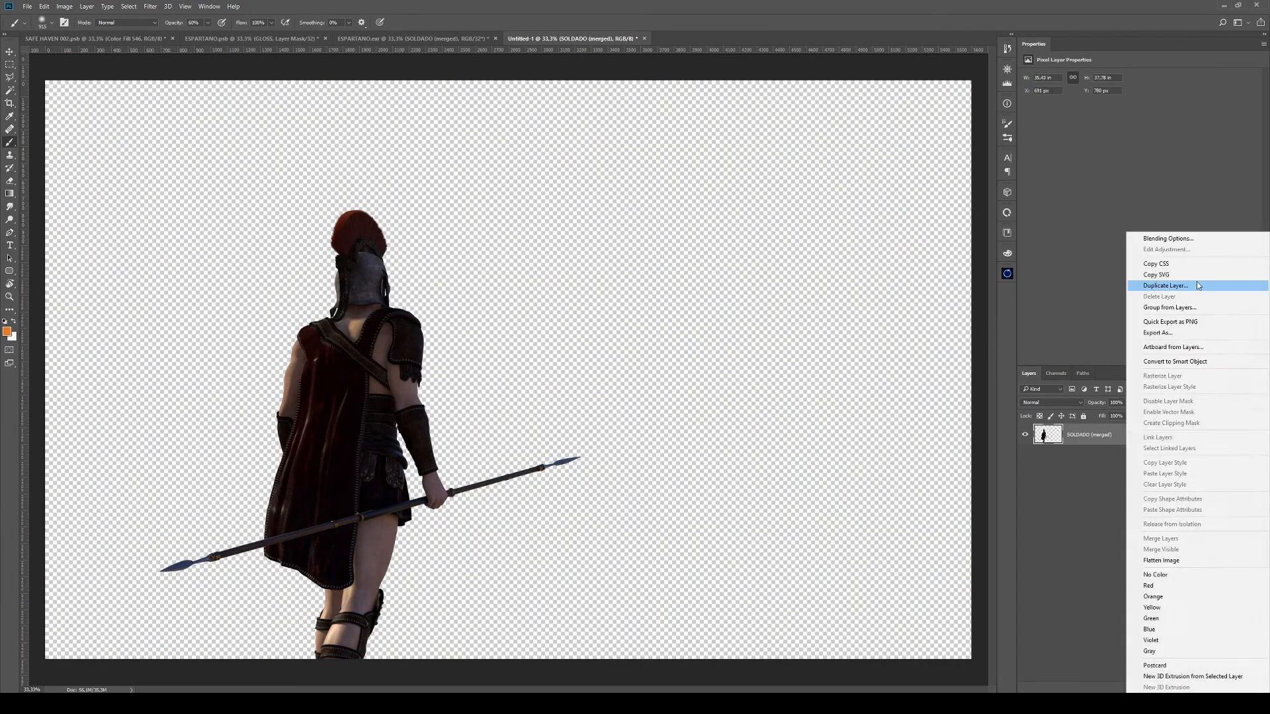
click(1196, 287)
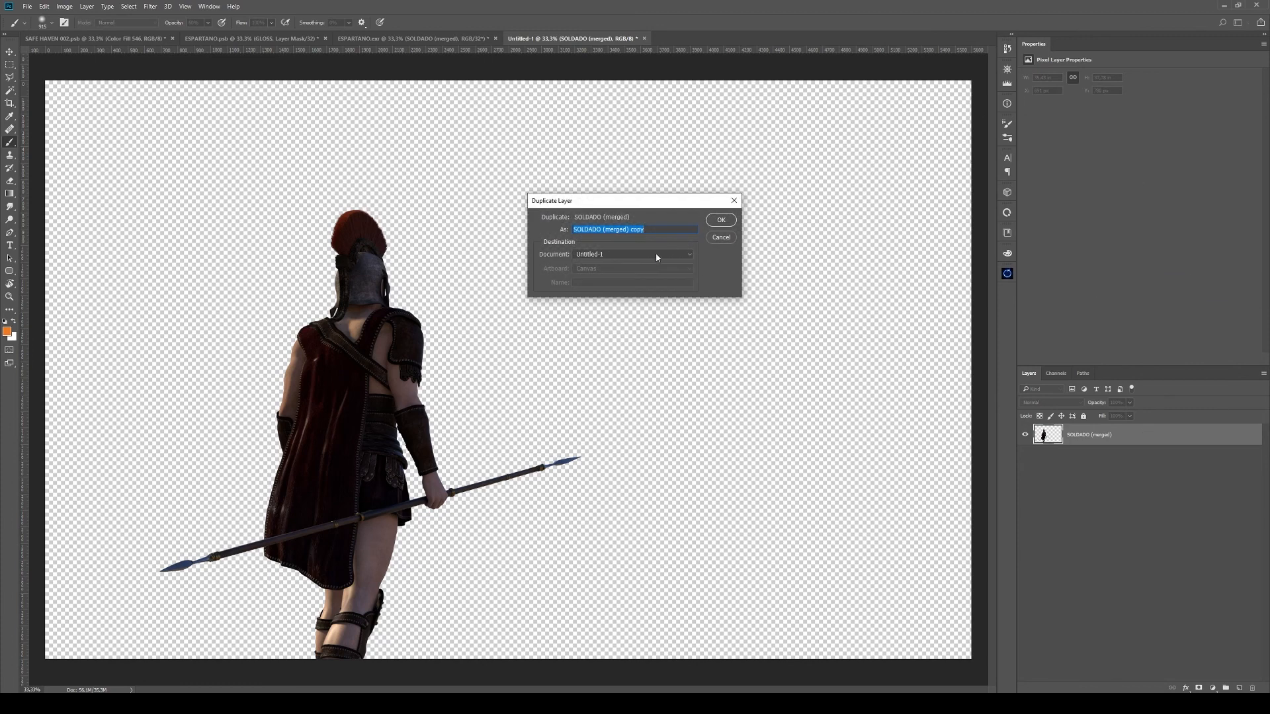
click(623, 255)
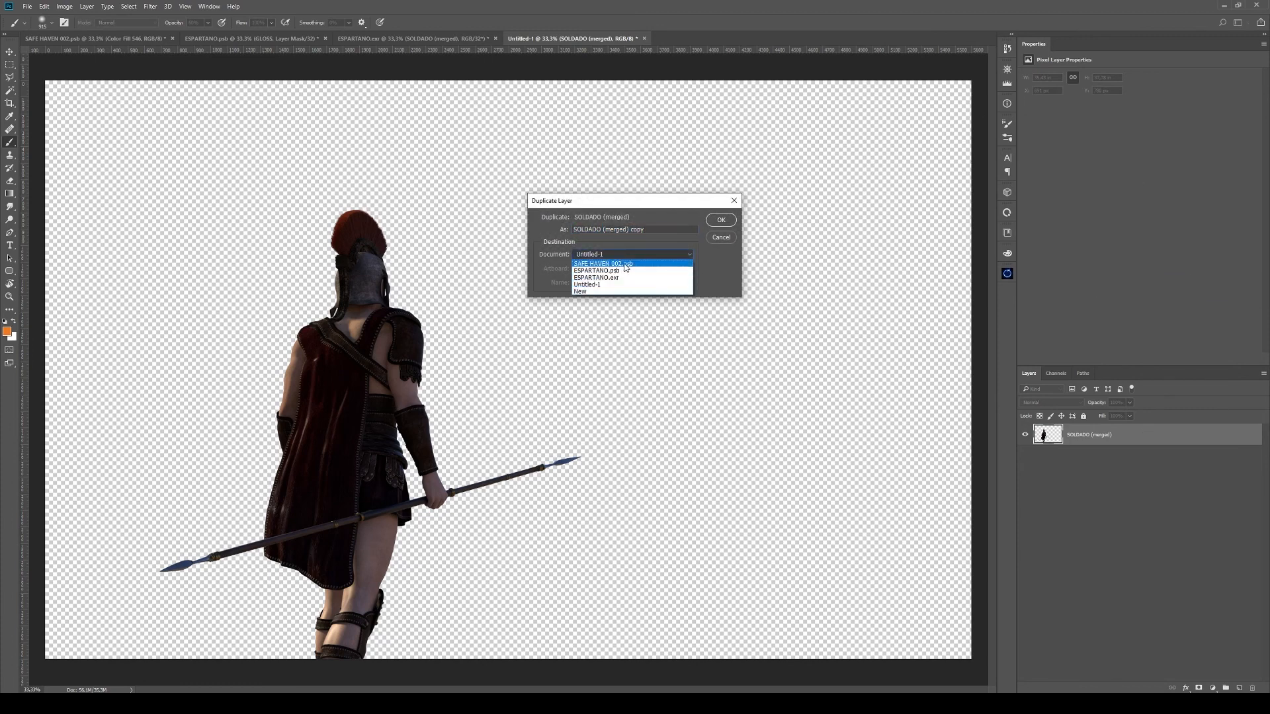
click(625, 265)
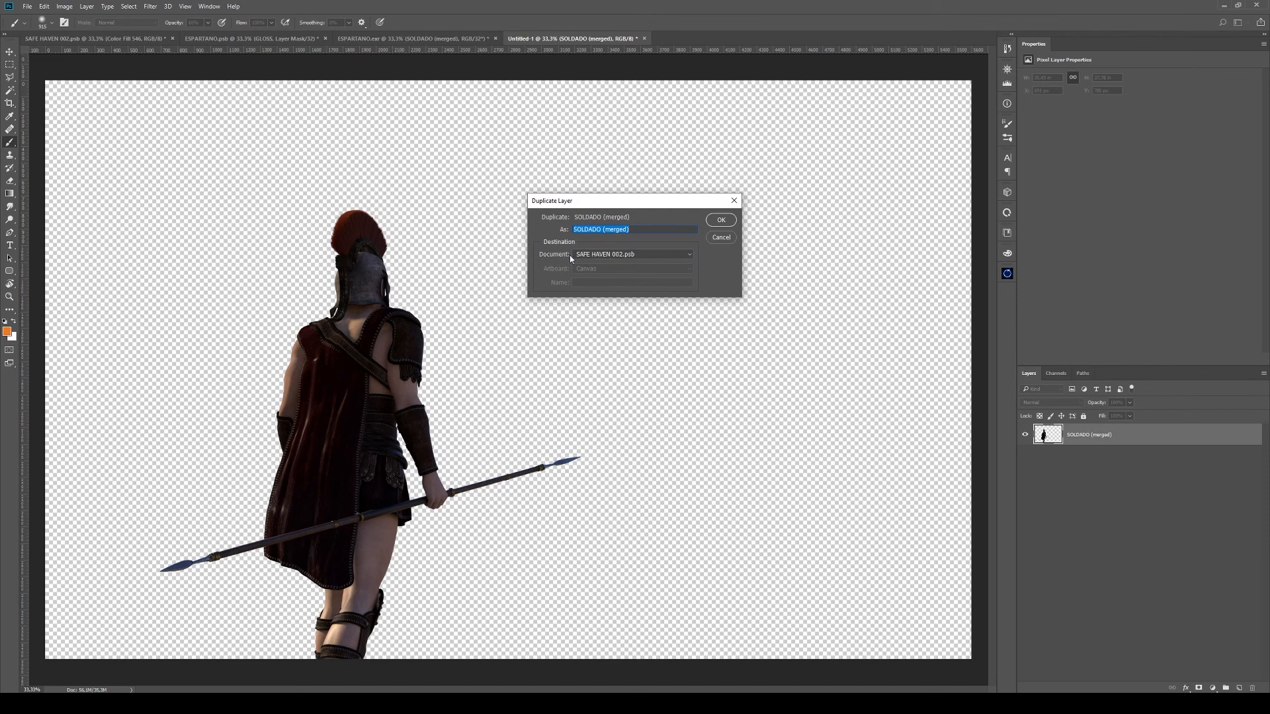
click(721, 219)
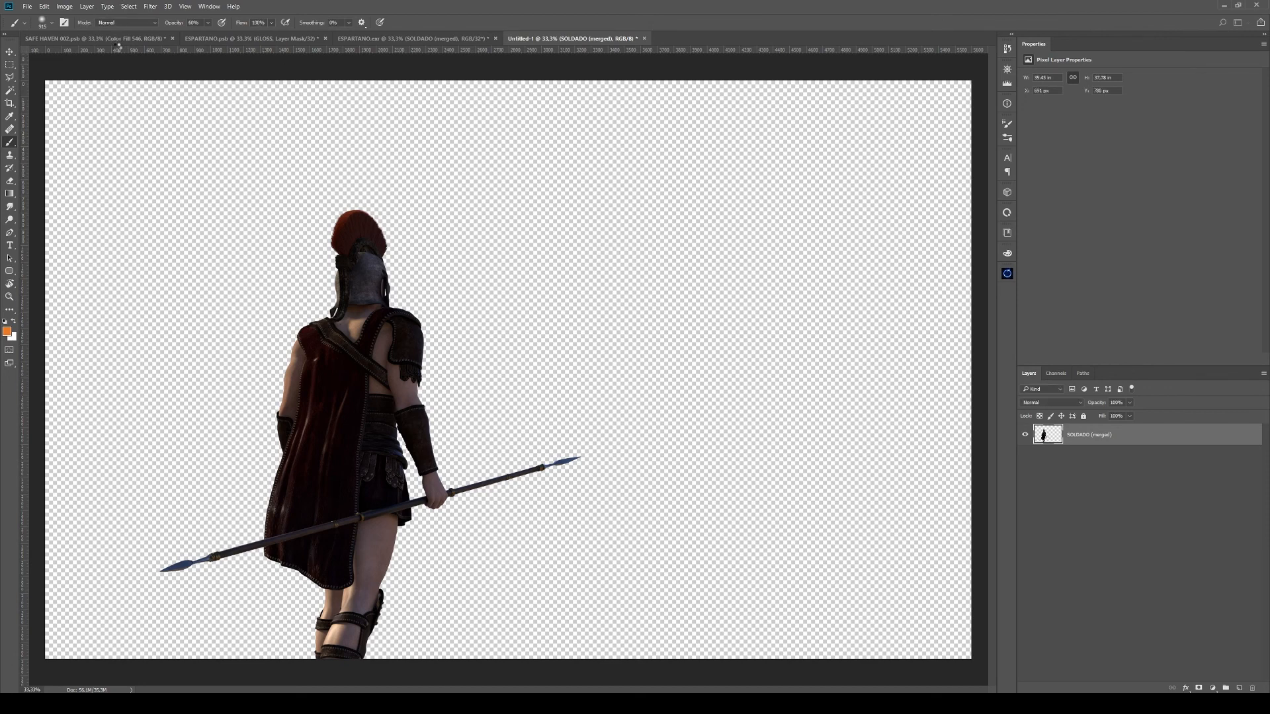
Move the SOLDADO (merged) soldier in SAFE HAVEN 002.psb so it lines up with the existing soldier
click(120, 40)
key(v)
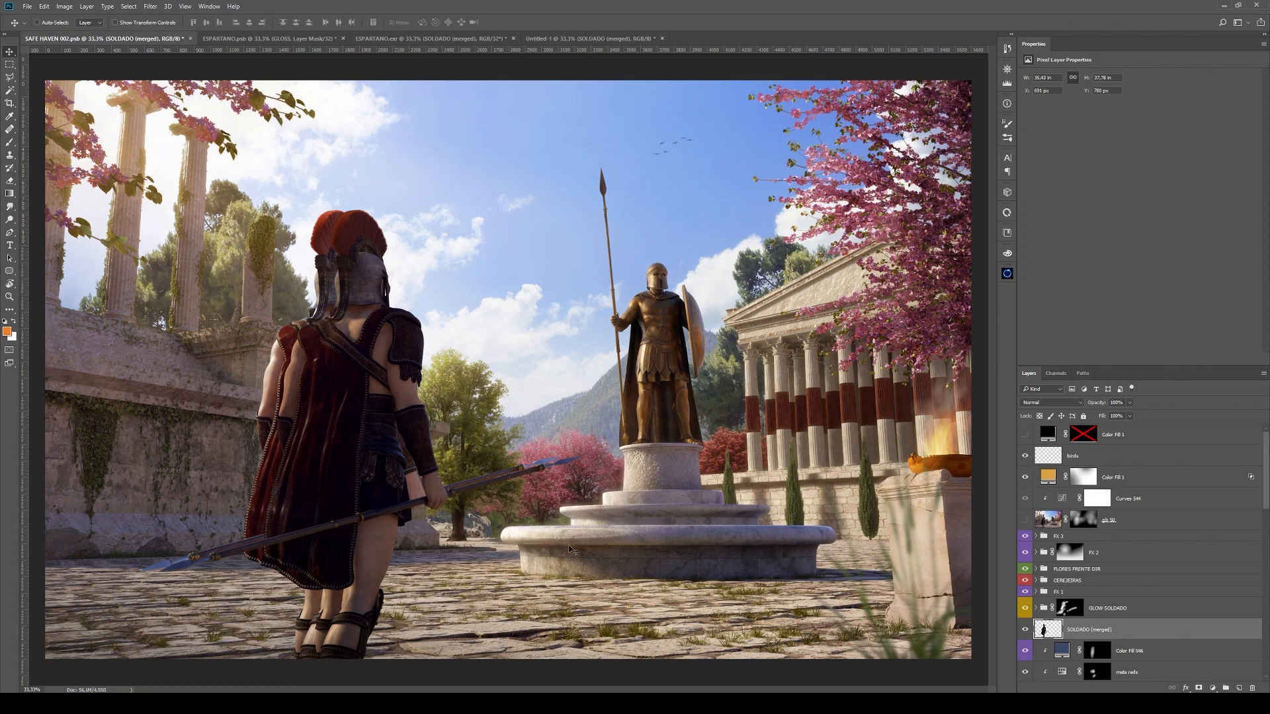
drag(495, 515, 475, 520)
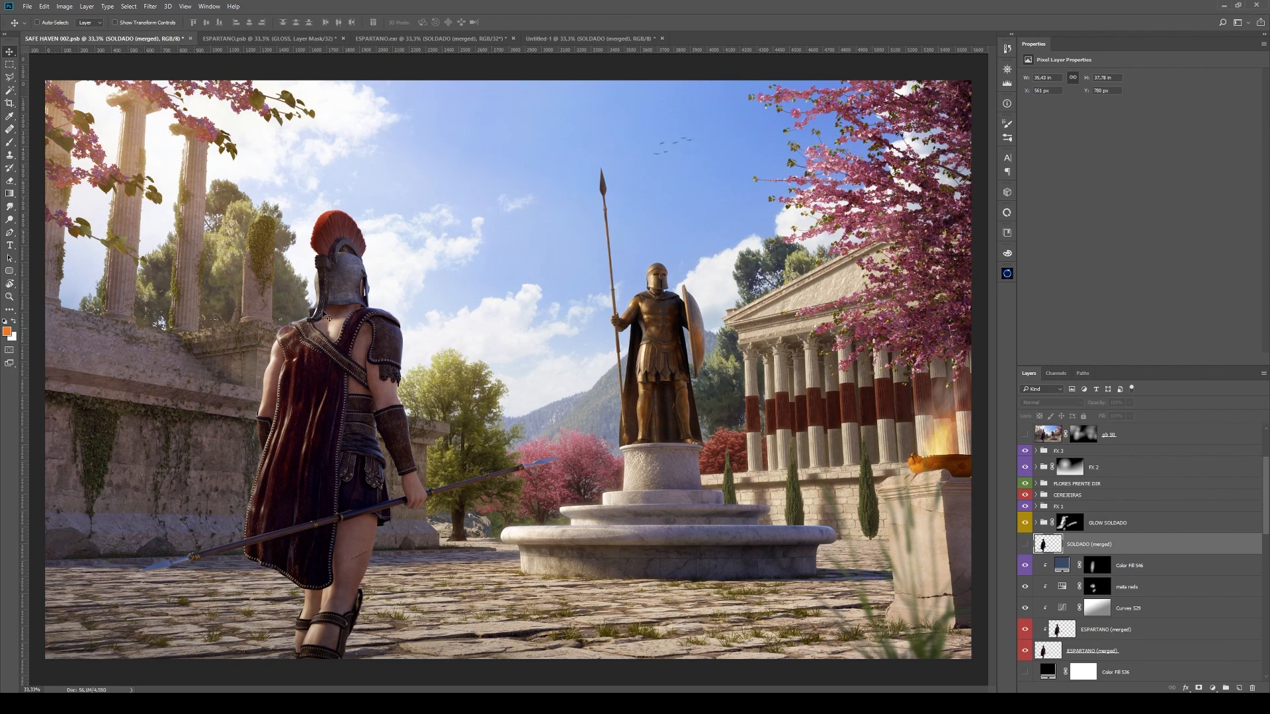
Review the GLOSS group's layer mask and merged soldier in ESPARTANO.psb, and compare the 8-bit copy with the SAFE HAVEN composition
click(268, 38)
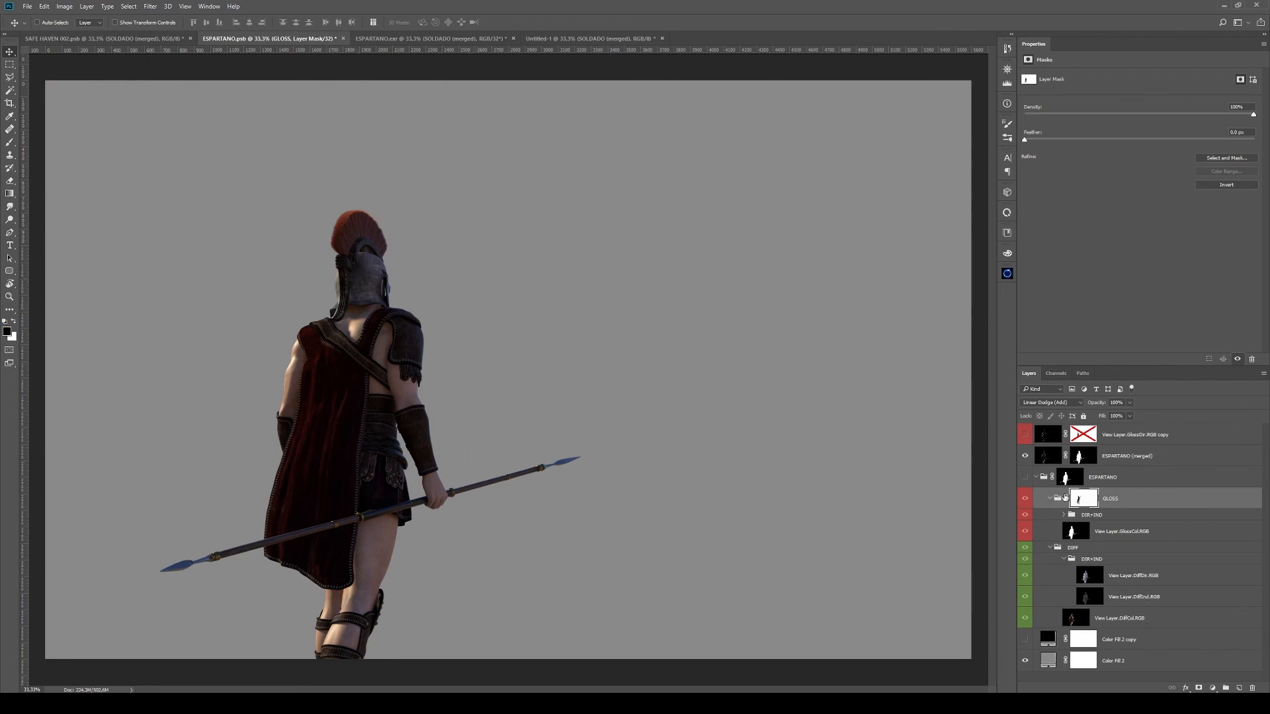
alt+click(1082, 505)
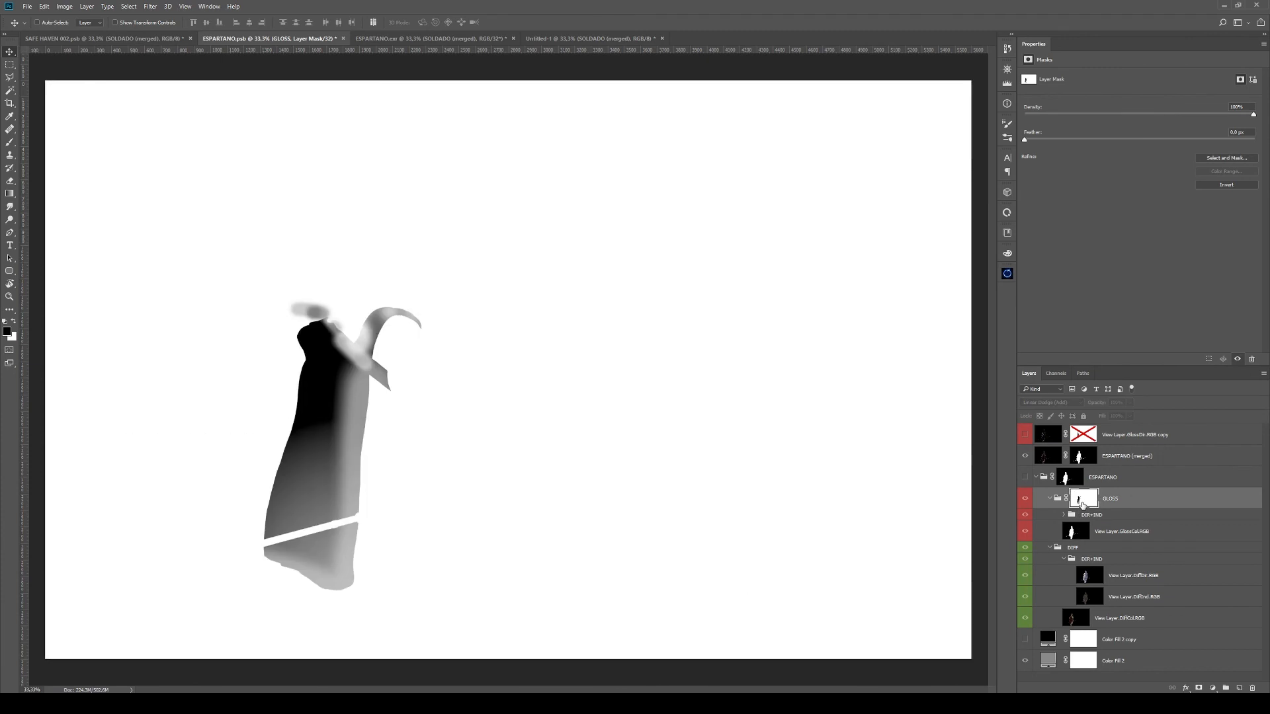
alt+click(1082, 506)
click(1107, 458)
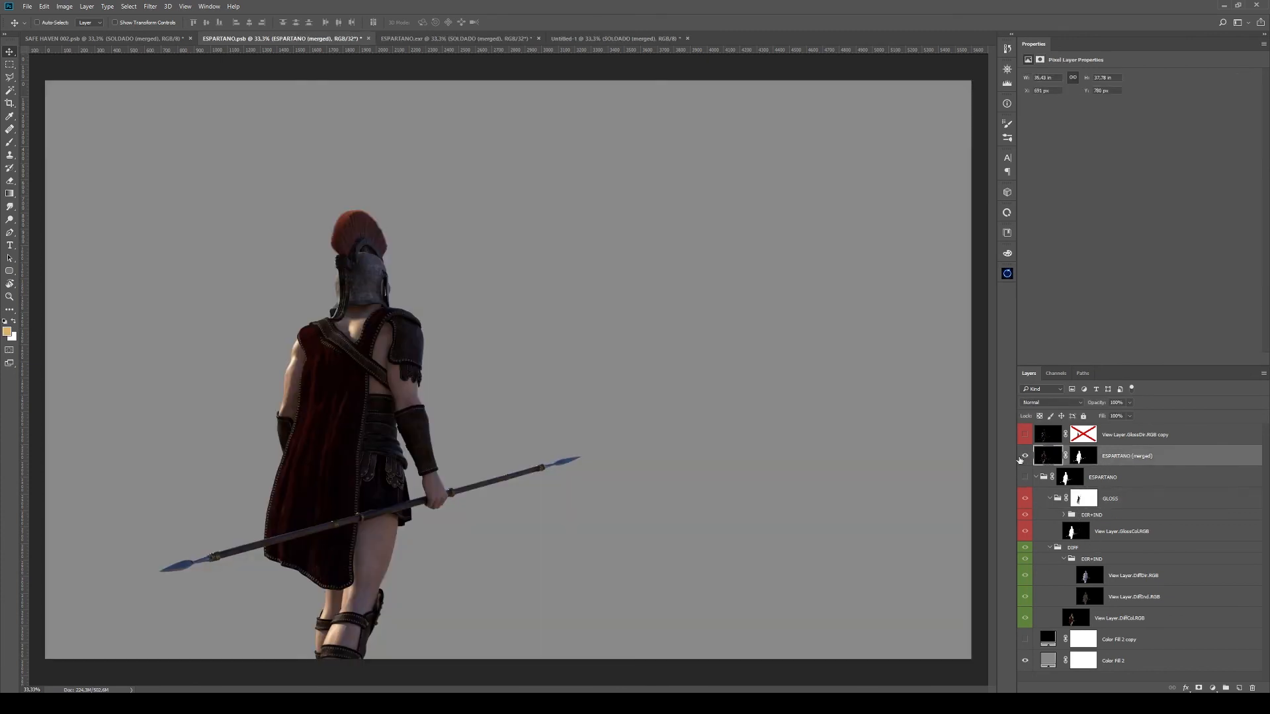
click(575, 37)
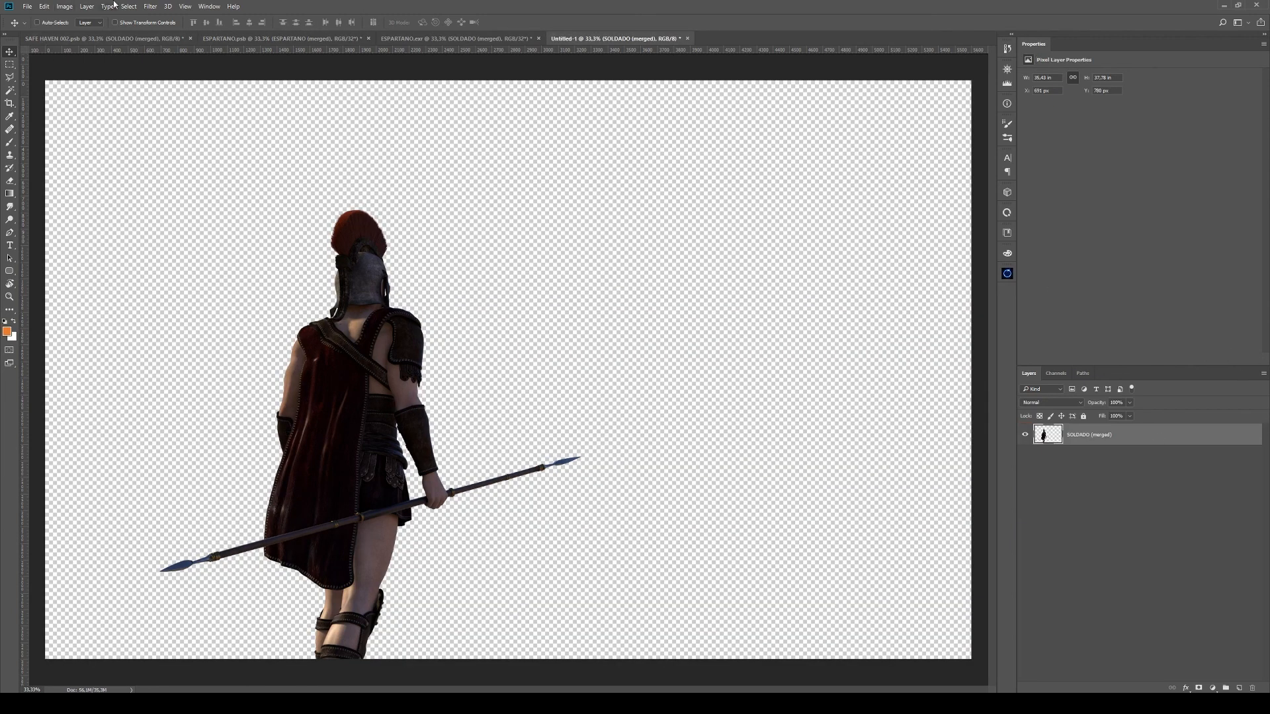
click(93, 38)
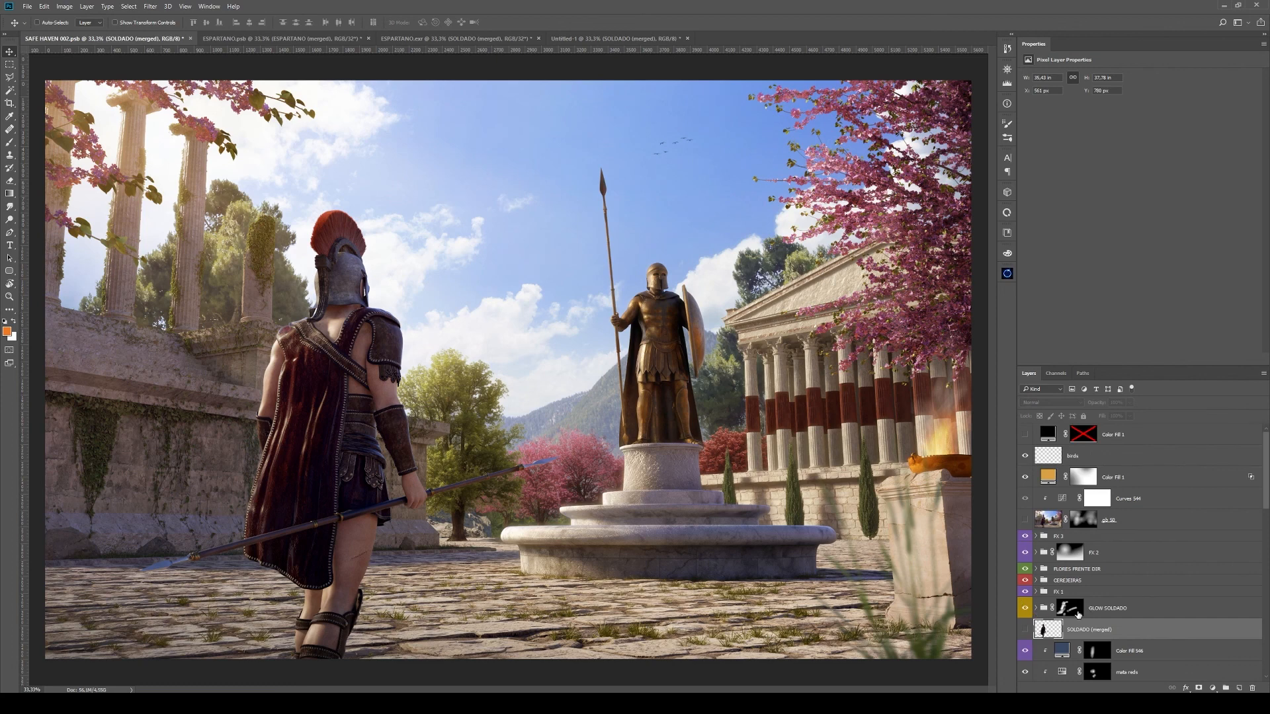
scroll(1078, 616, down, 3)
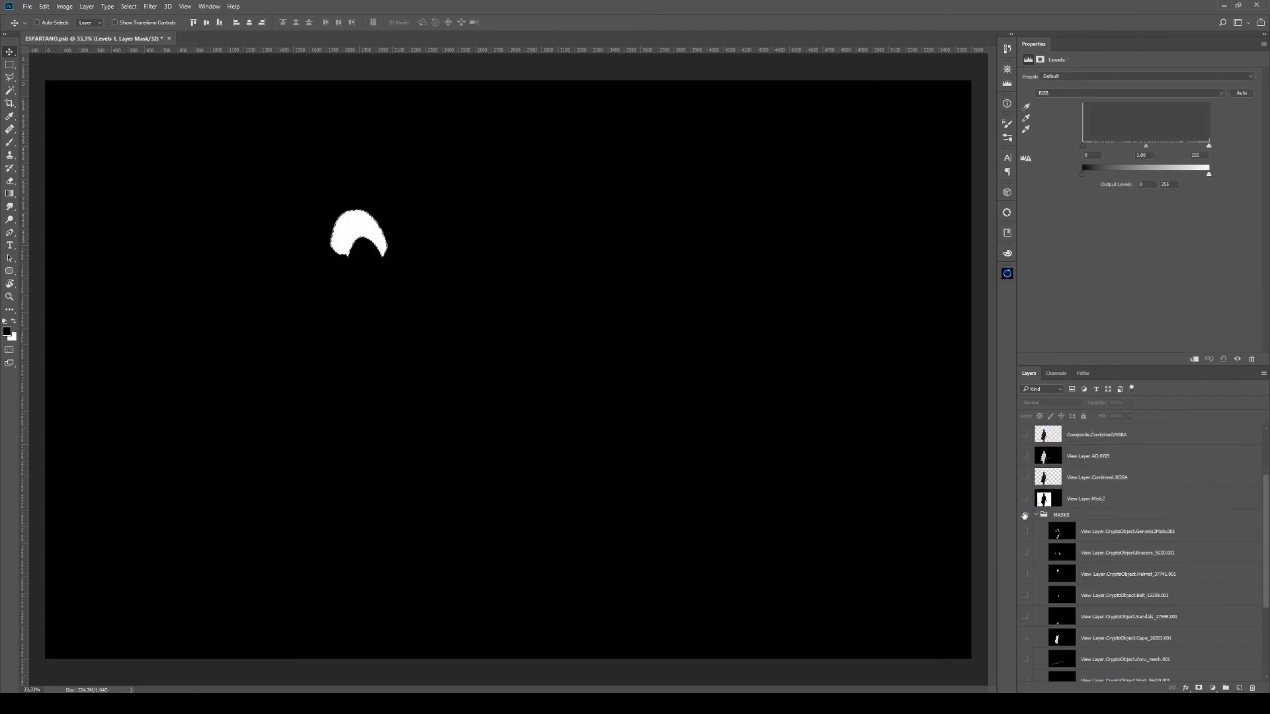
Hide and collapse the MASKS group in ESPARTANO.psb
click(1039, 517)
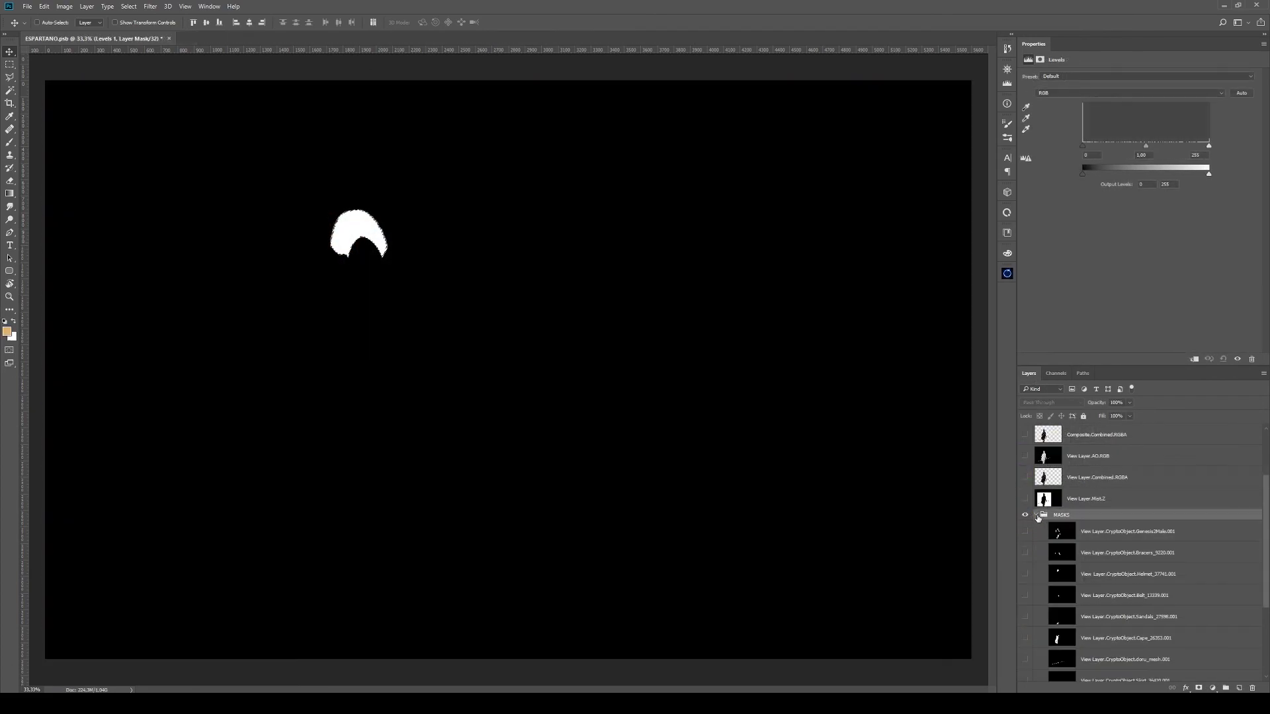
click(1024, 515)
click(1037, 516)
Add a Hue/Saturation adjustment above GLOSS, masked to the selected helmet plume, shifting its hue to green with Saturation +30
click(1111, 638)
click(1212, 688)
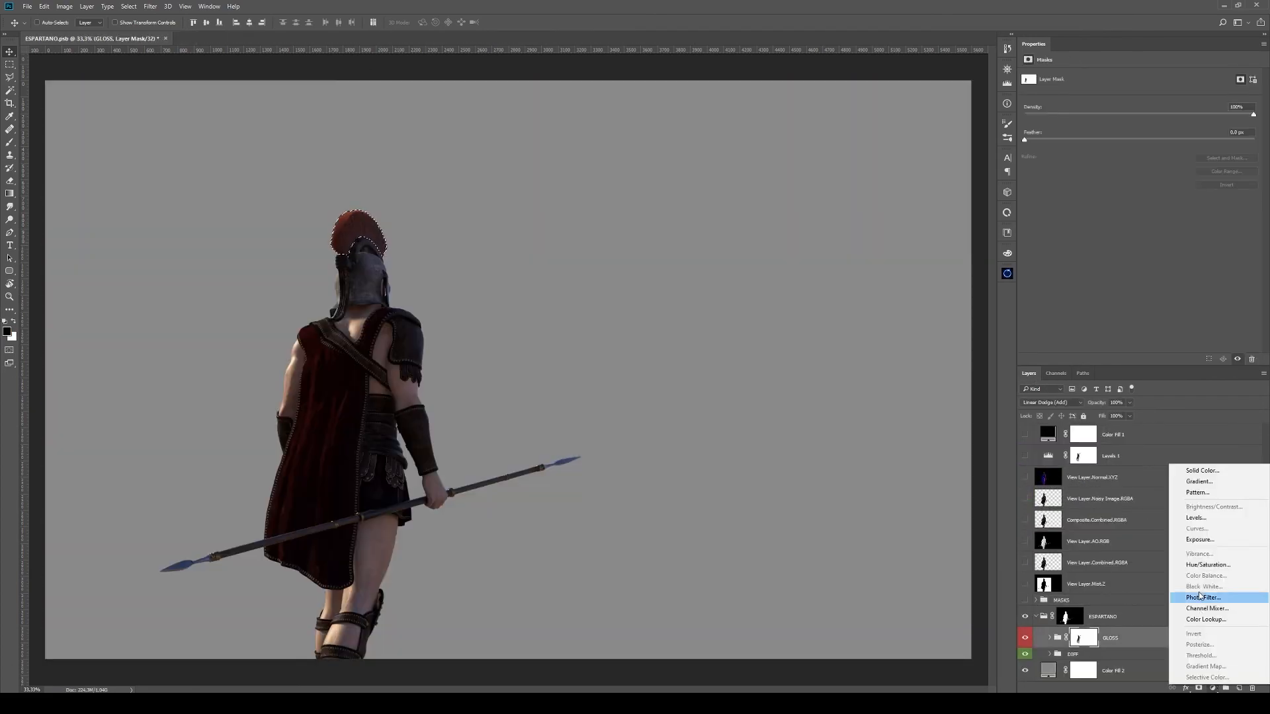
click(1200, 564)
drag(1139, 112, 1174, 133)
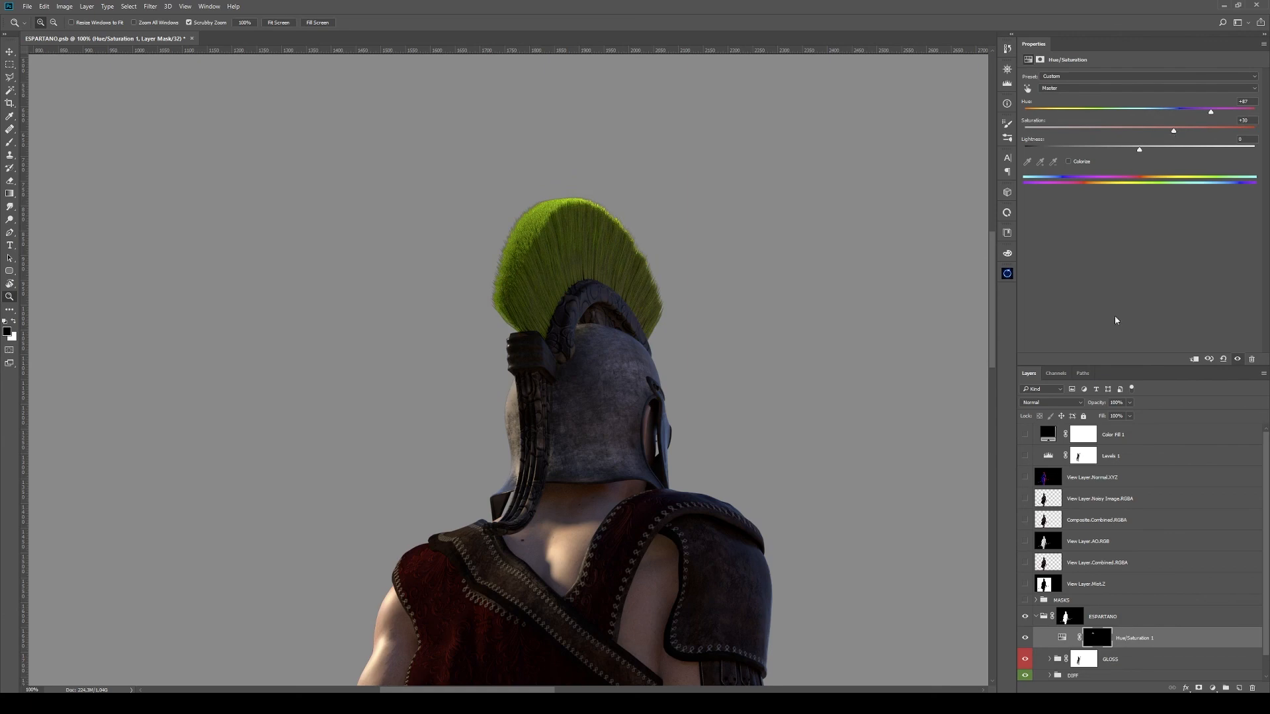